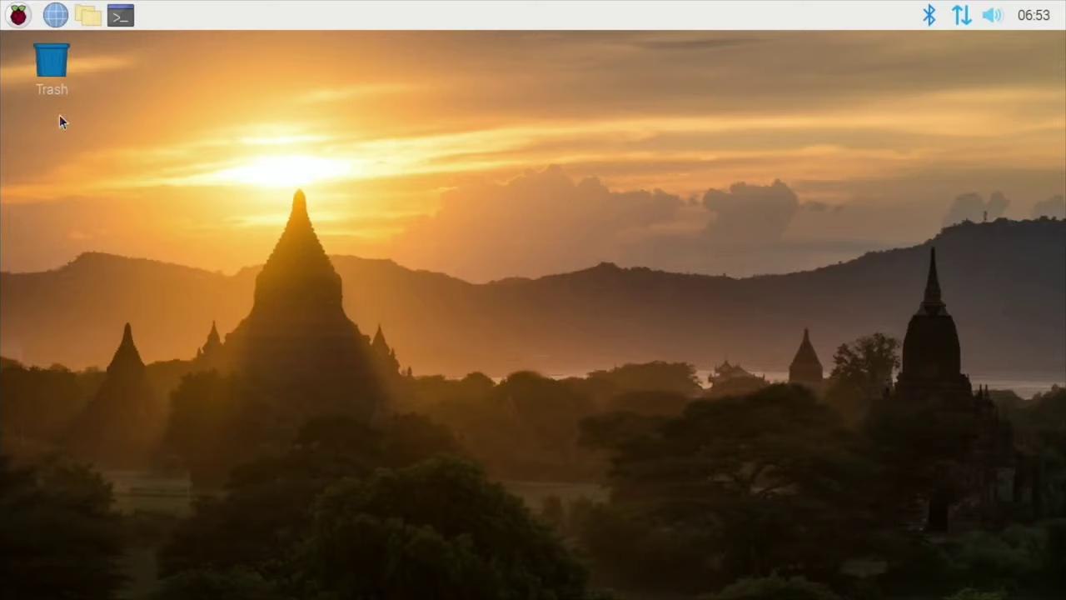
Open config.txt from the boot folder in the text editor.
click(17, 17)
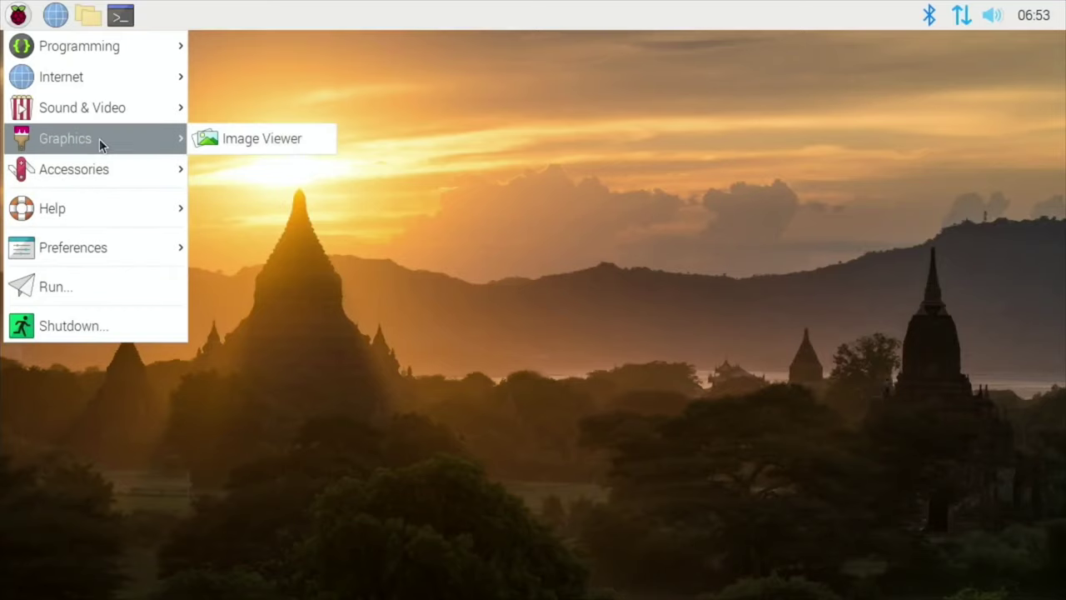
click(100, 17)
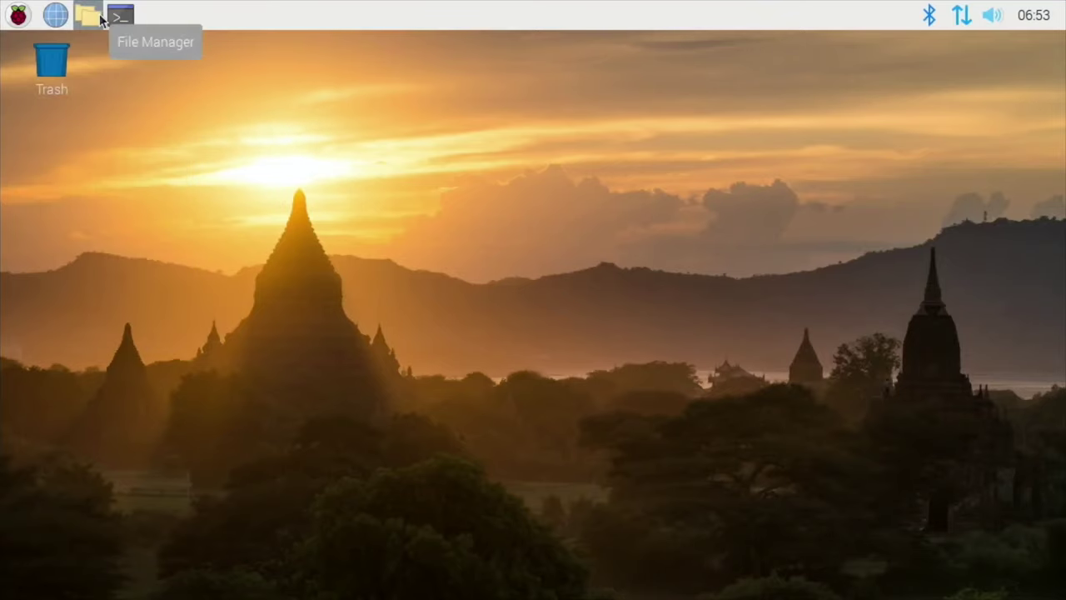
click(100, 17)
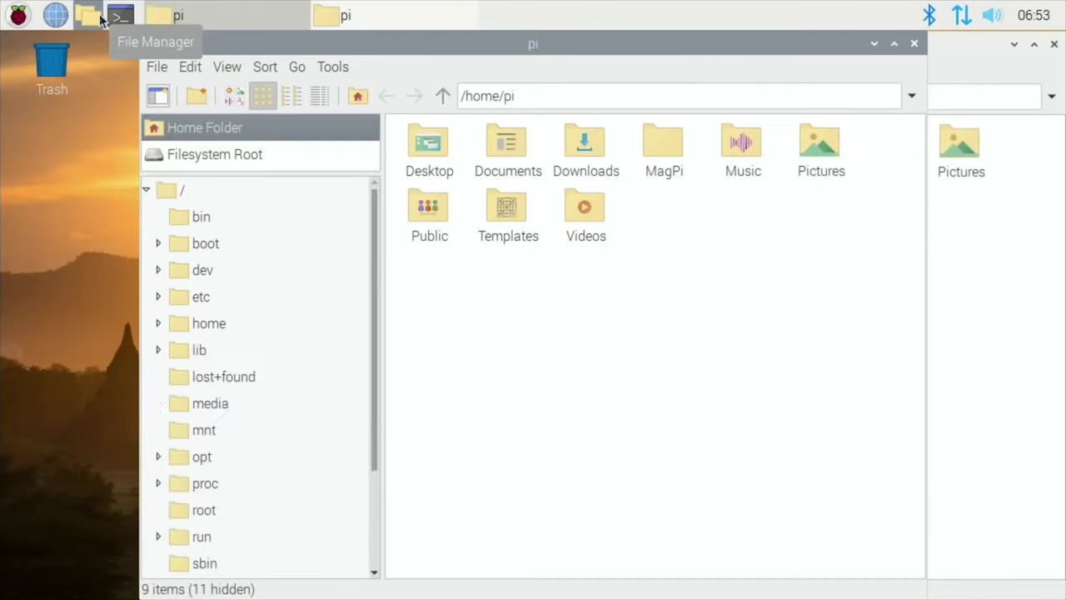
click(200, 243)
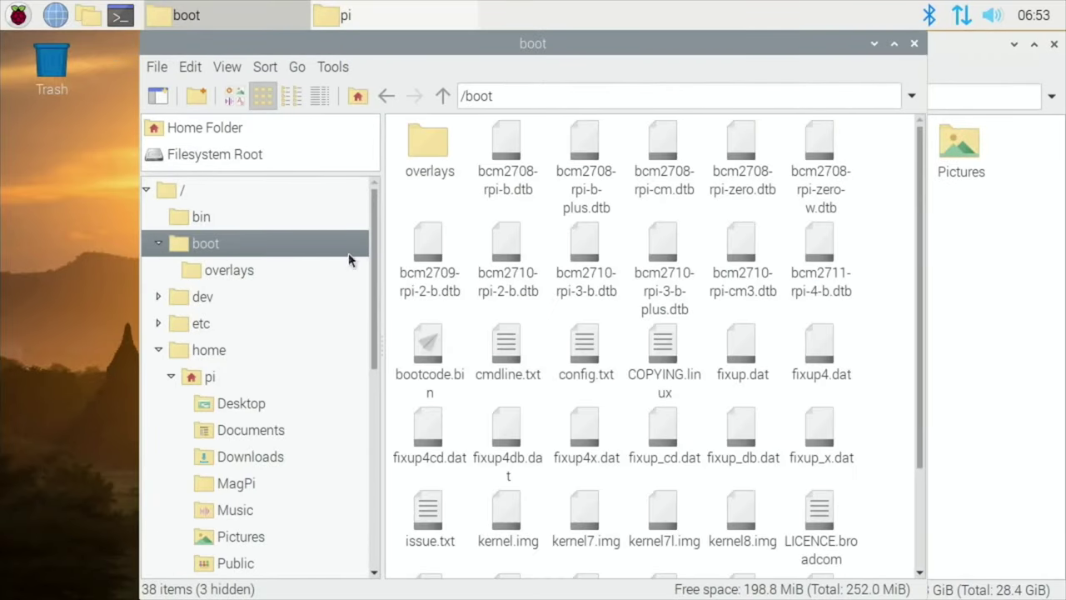
double_click(585, 356)
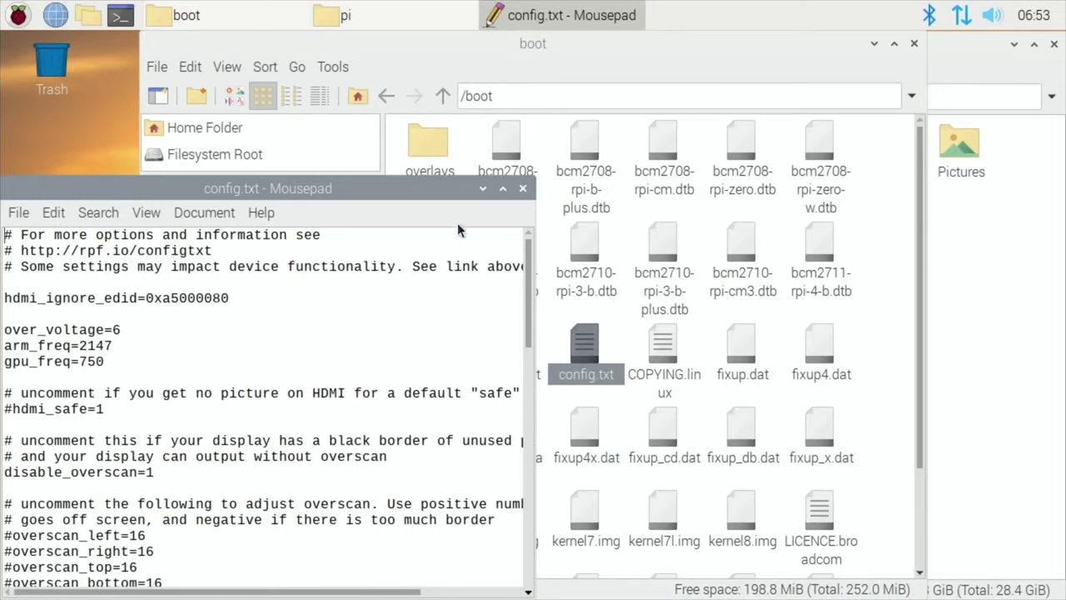
Close the editor and file manager windows, then launch the web browser.
click(523, 188)
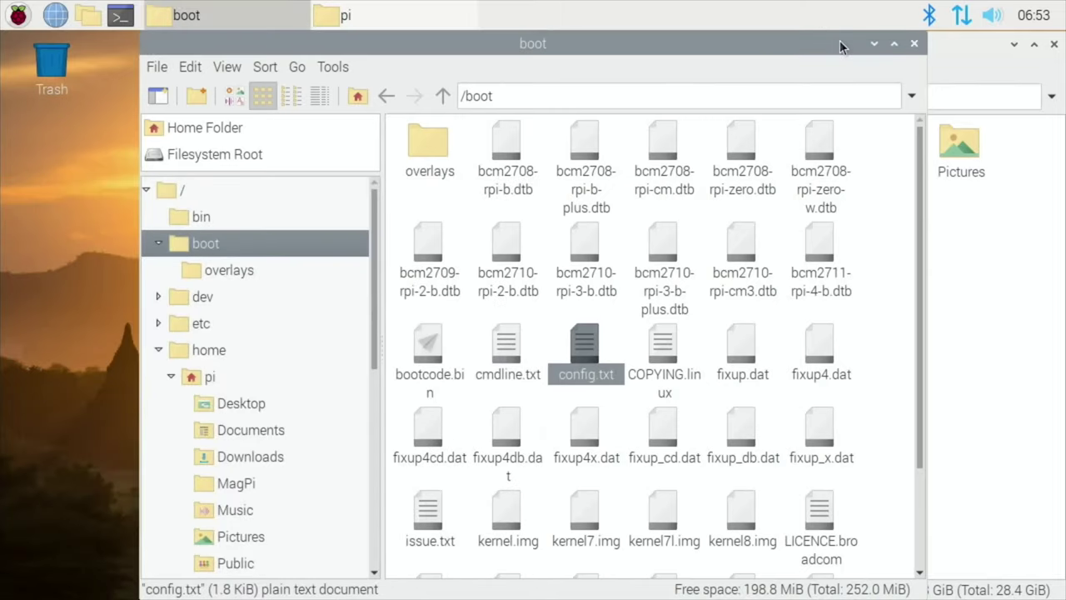
click(914, 43)
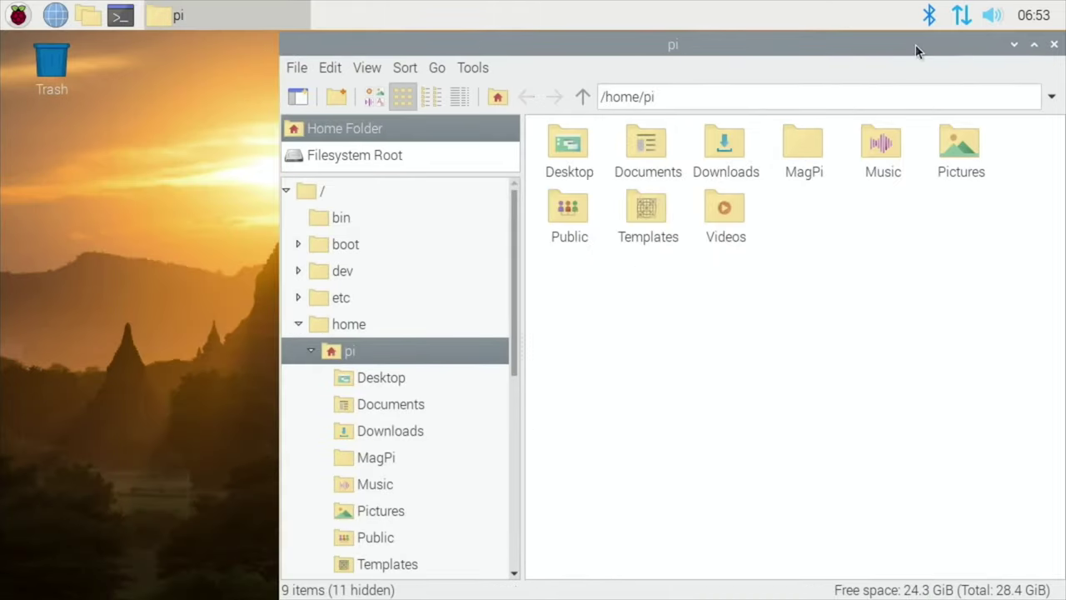
click(1056, 45)
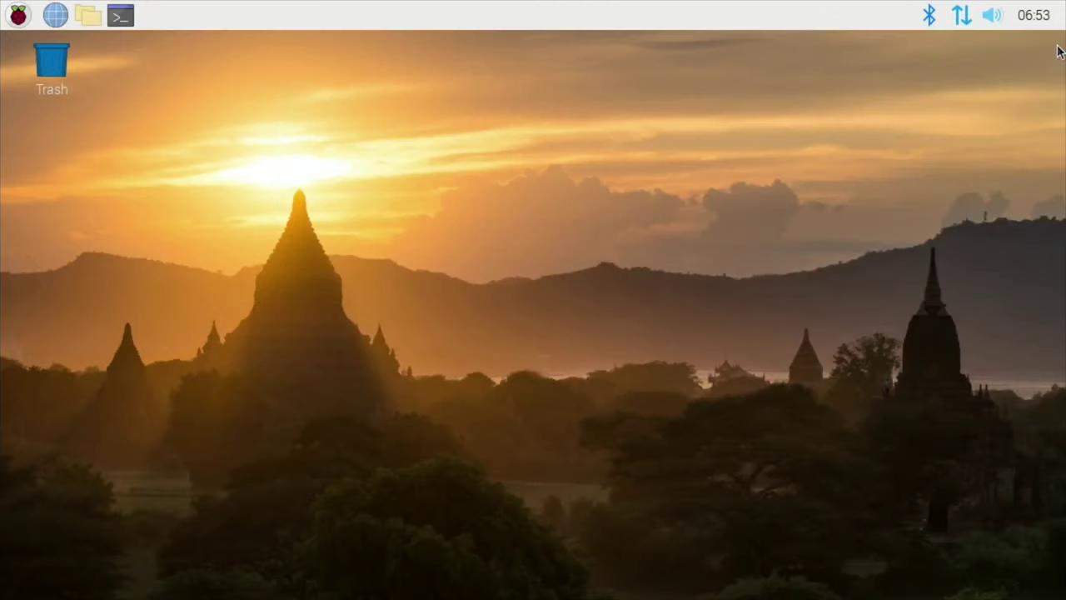
click(57, 12)
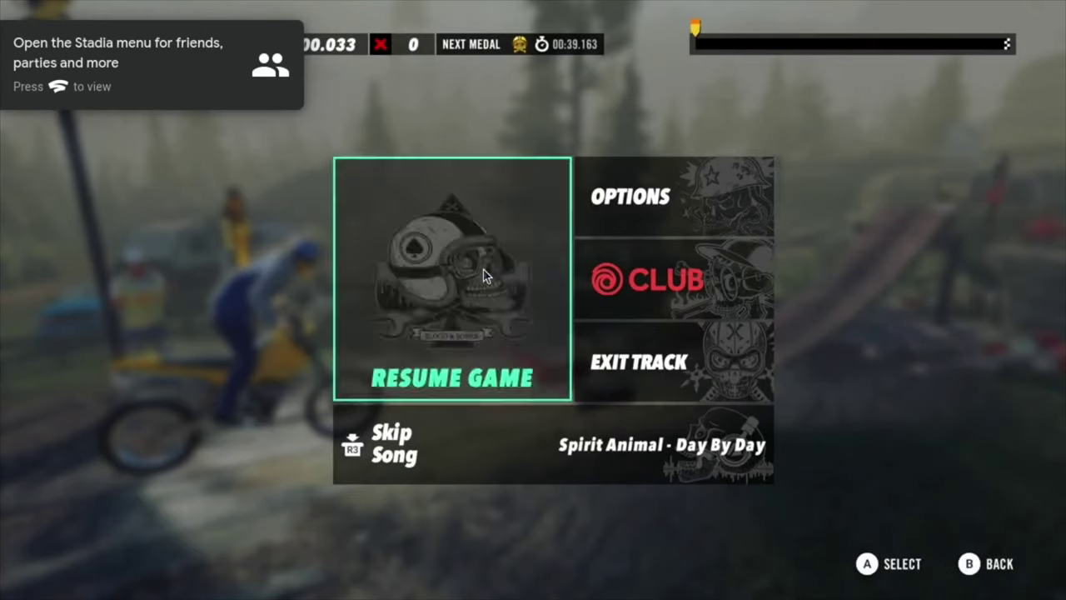
Resume Trials Rising, let the game capture the mouse, and ride forward with the Up arrow.
click(484, 276)
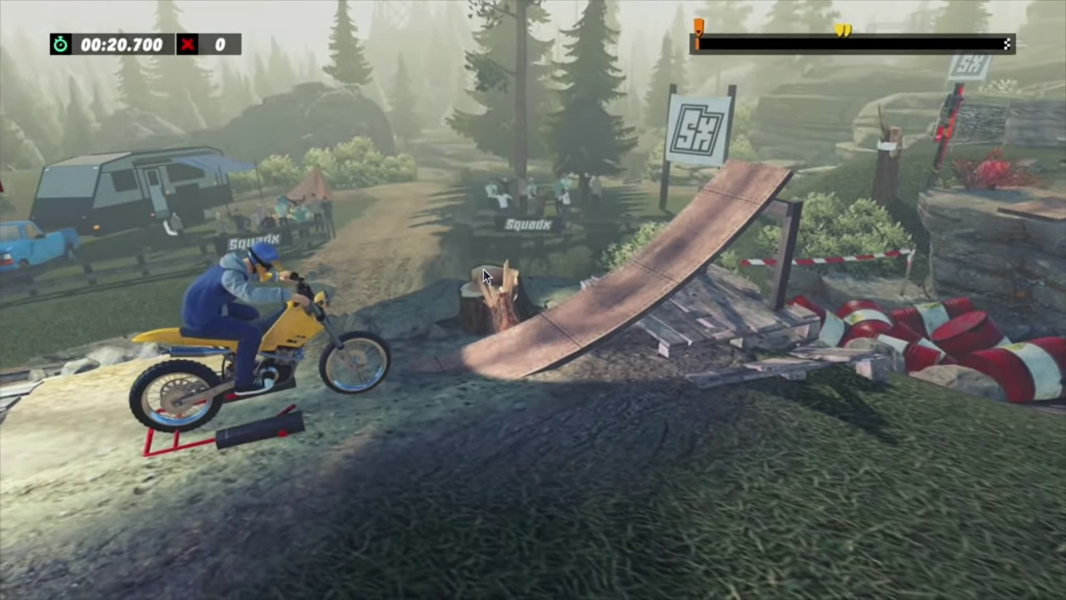
click(483, 268)
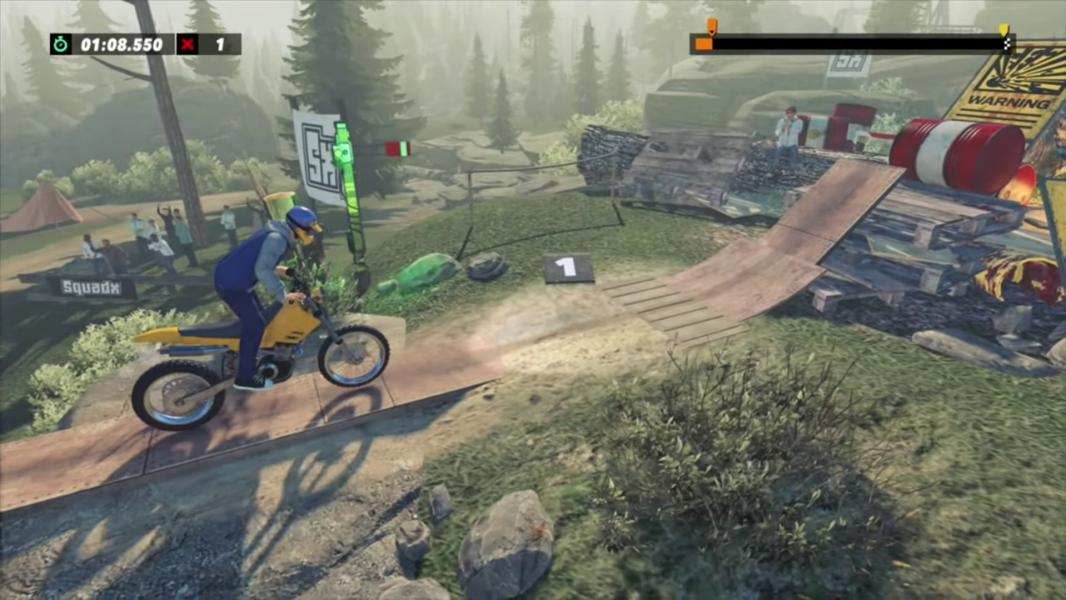
key(Up)
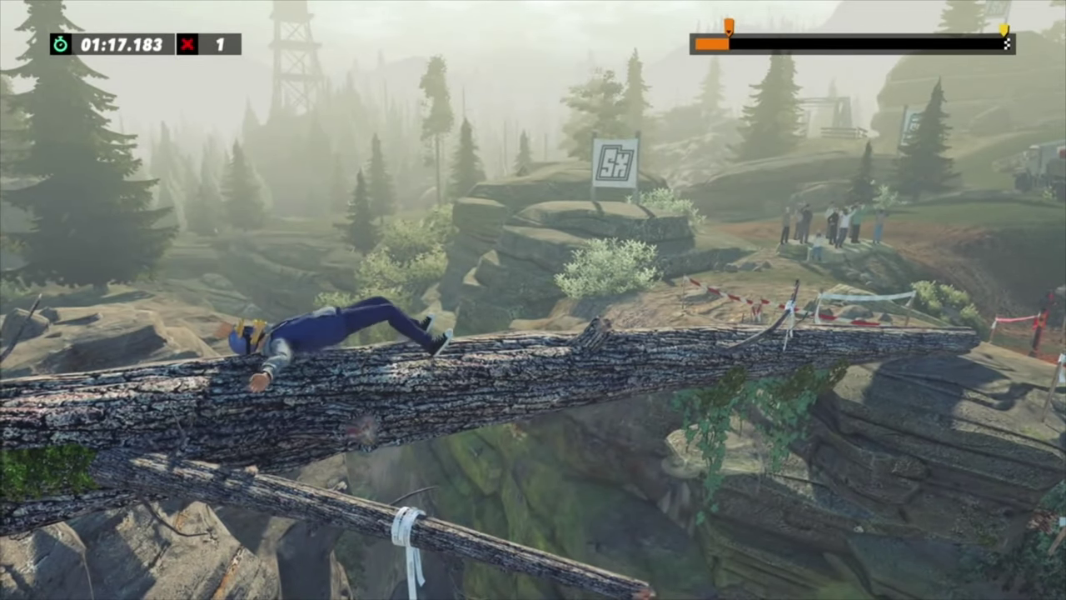
Exit Trials Rising from the pause menu, skip the survey, and close Chromium.
key(Escape)
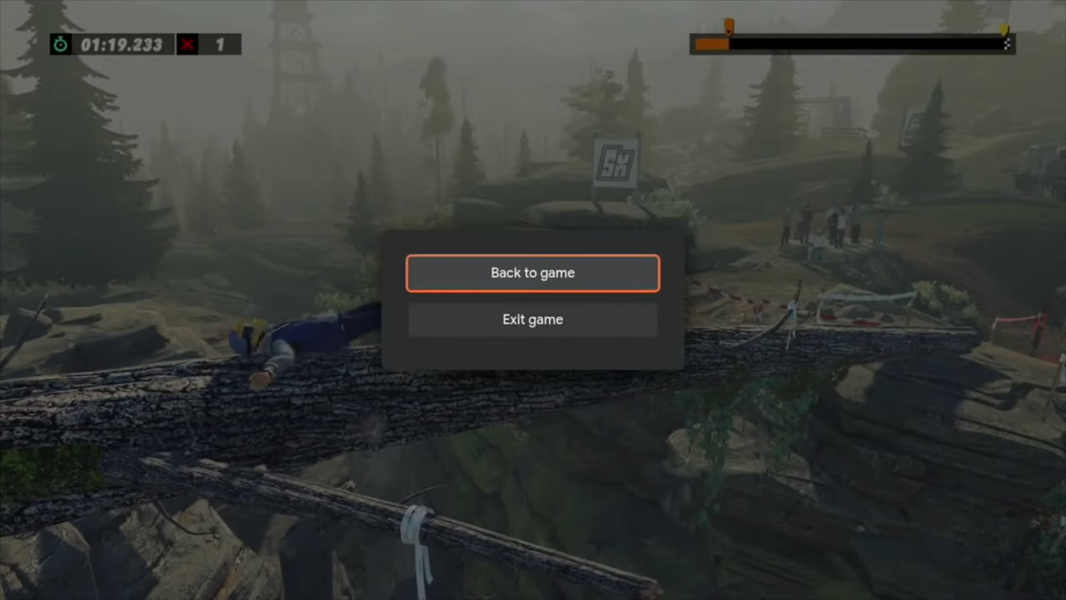
key(Down)
key(Return)
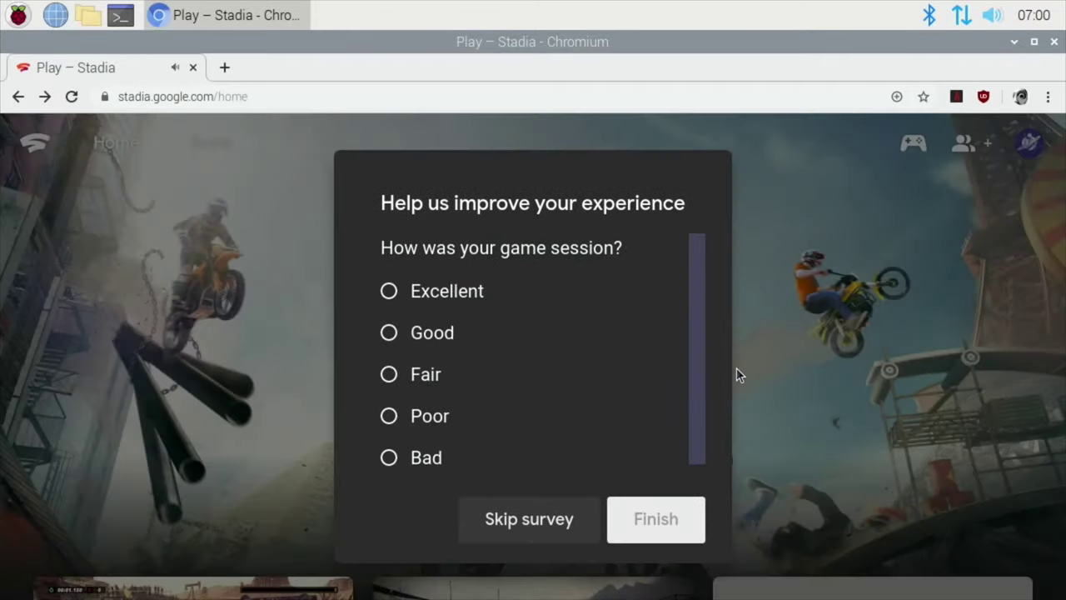
click(563, 523)
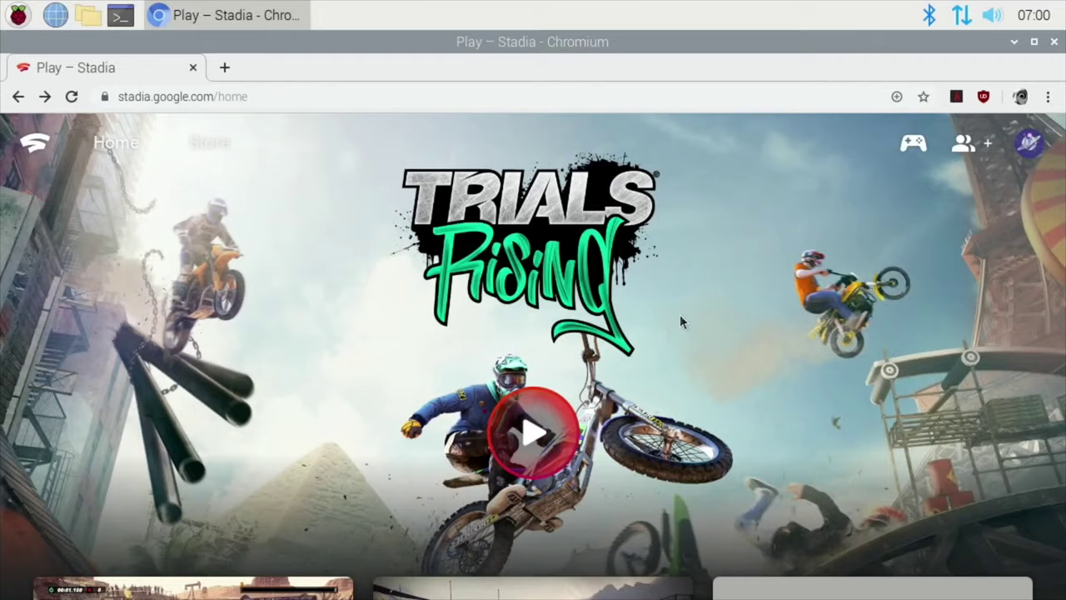
click(1055, 42)
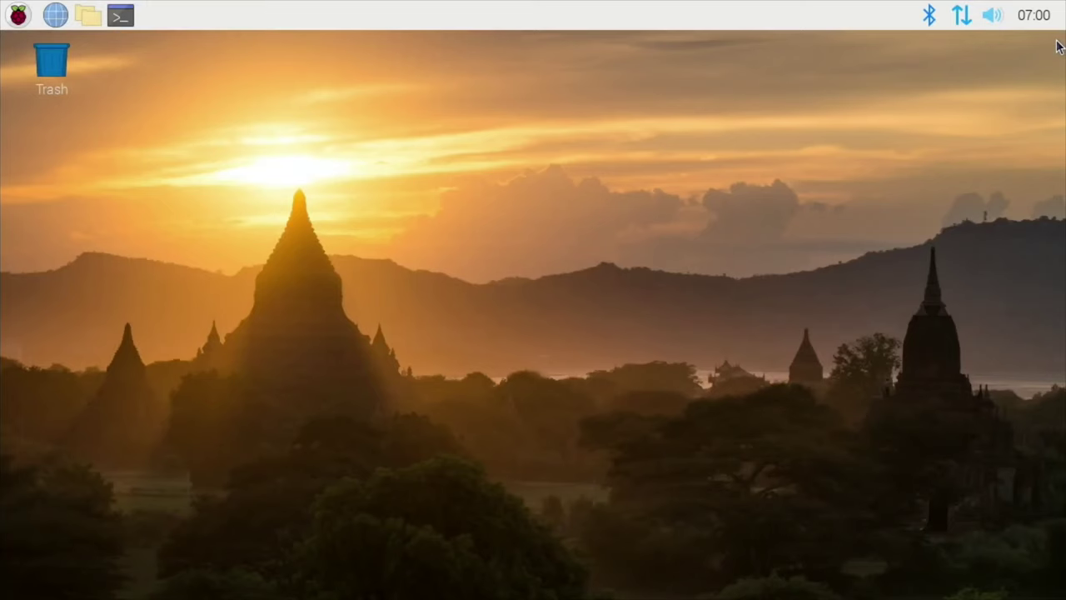
Launch Screen Configuration and set HDMI-1 resolution to 1920x1080.
click(19, 15)
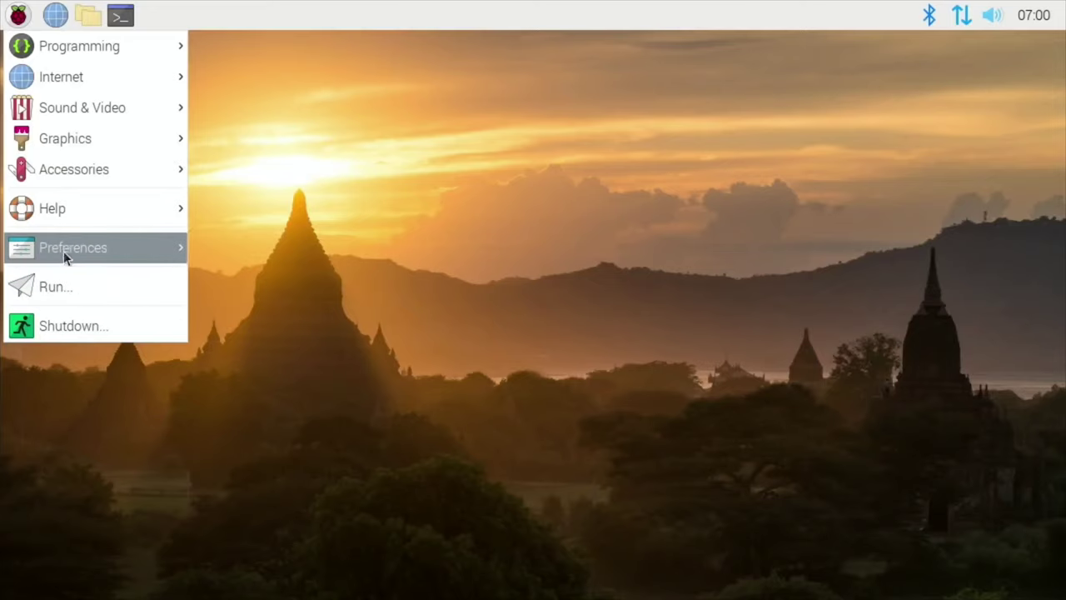
mouse_move(63, 247)
click(261, 406)
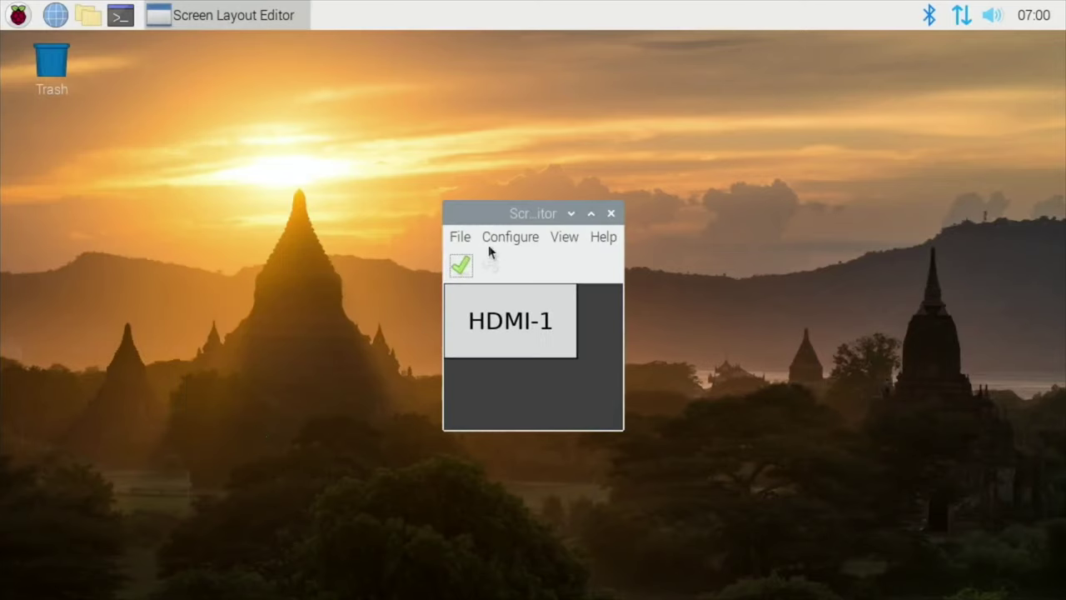
click(492, 238)
mouse_move(535, 315)
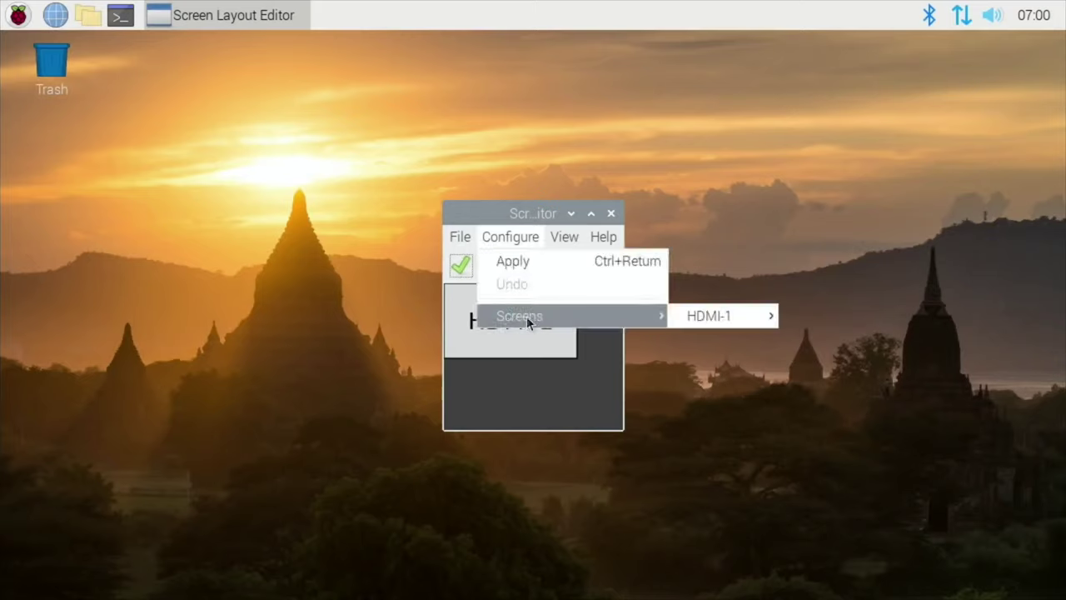
mouse_move(756, 316)
mouse_move(837, 321)
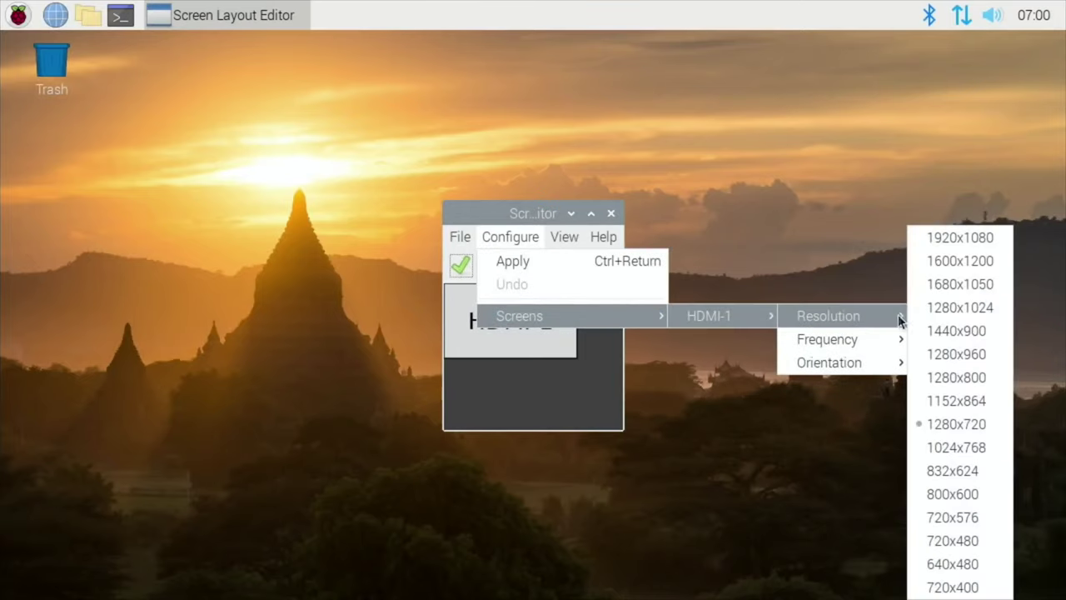
click(958, 238)
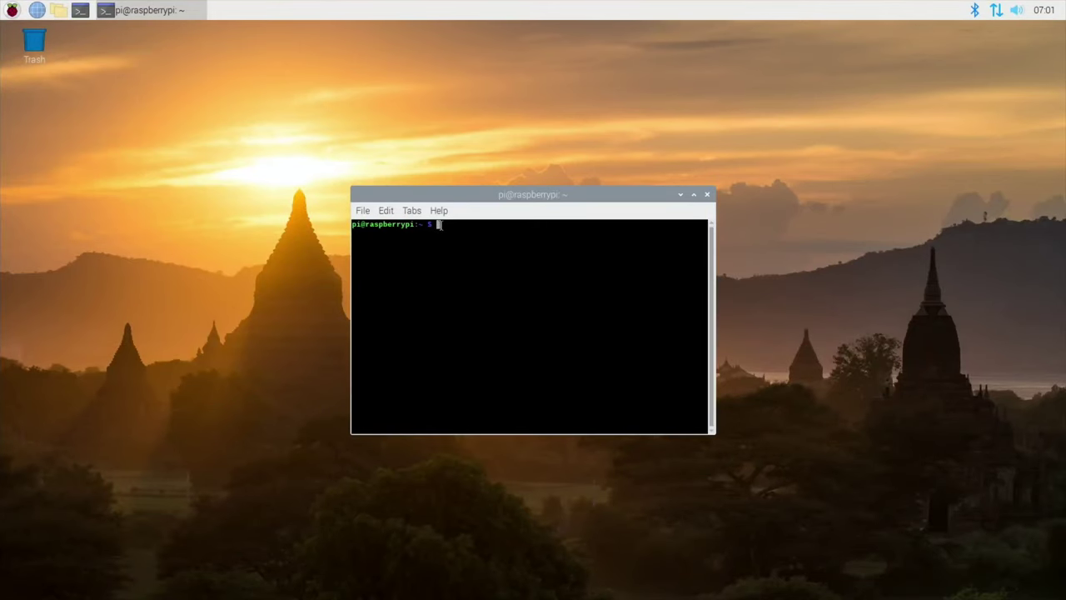
Paste and run 'sudo apt install tasksel', leave the tasksel screen, then run sudo tasksel.
right_click(440, 227)
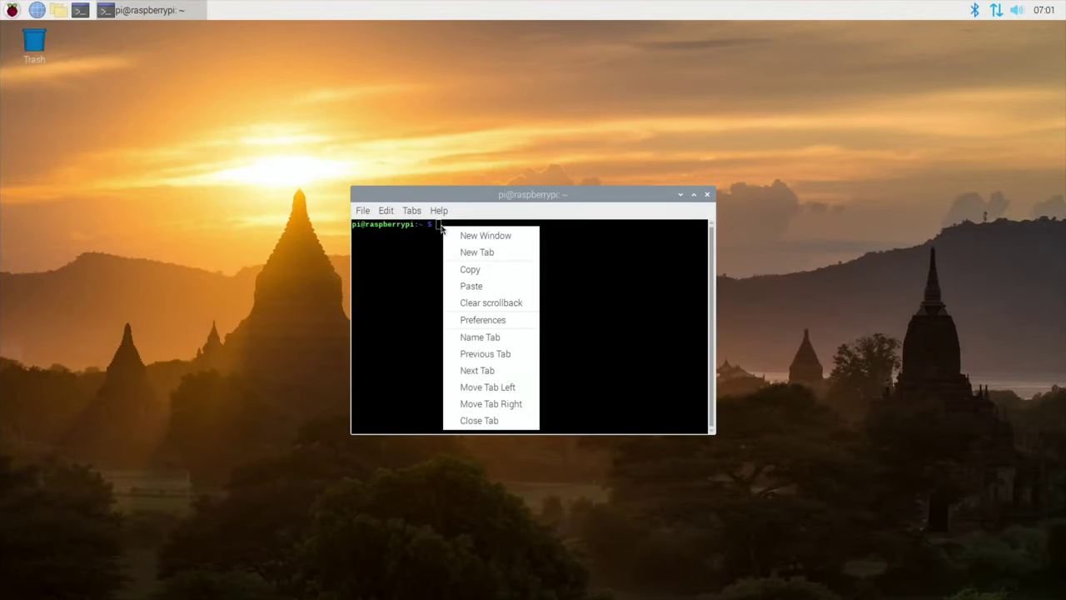
click(463, 284)
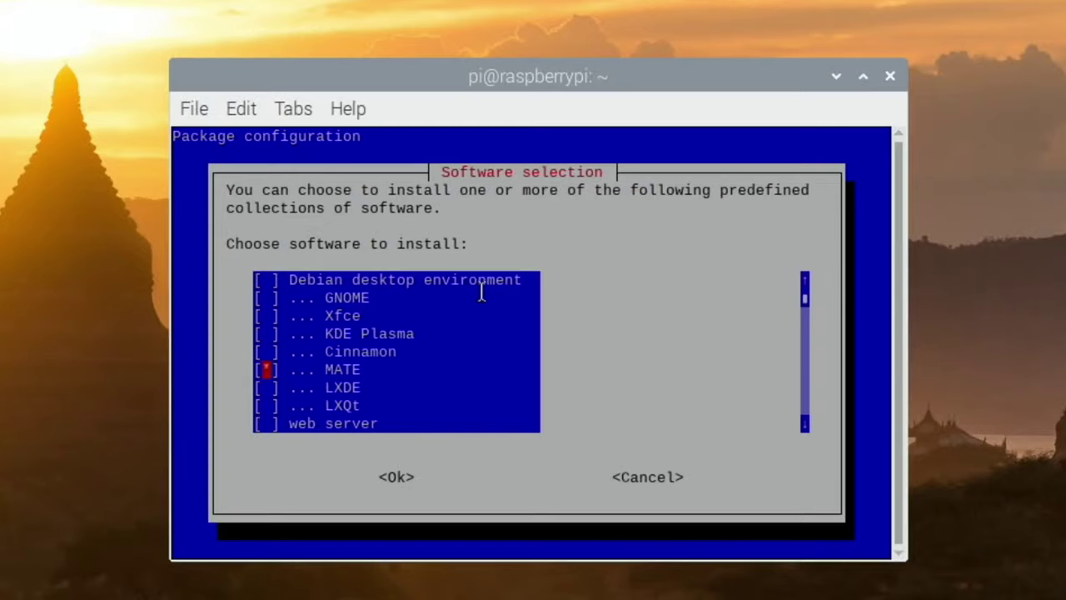
key(Return)
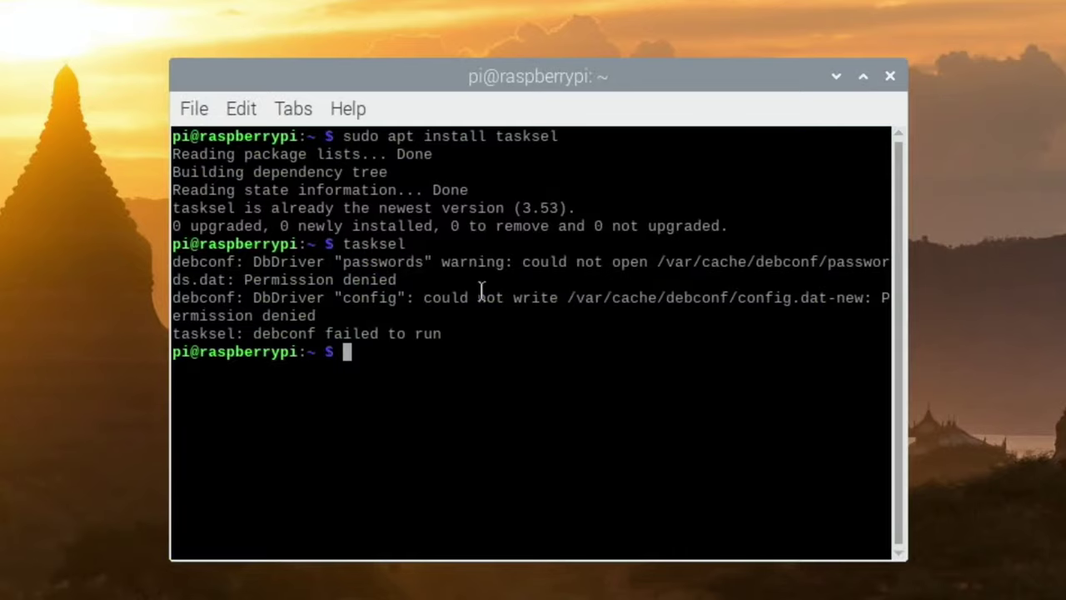
text(sudo)
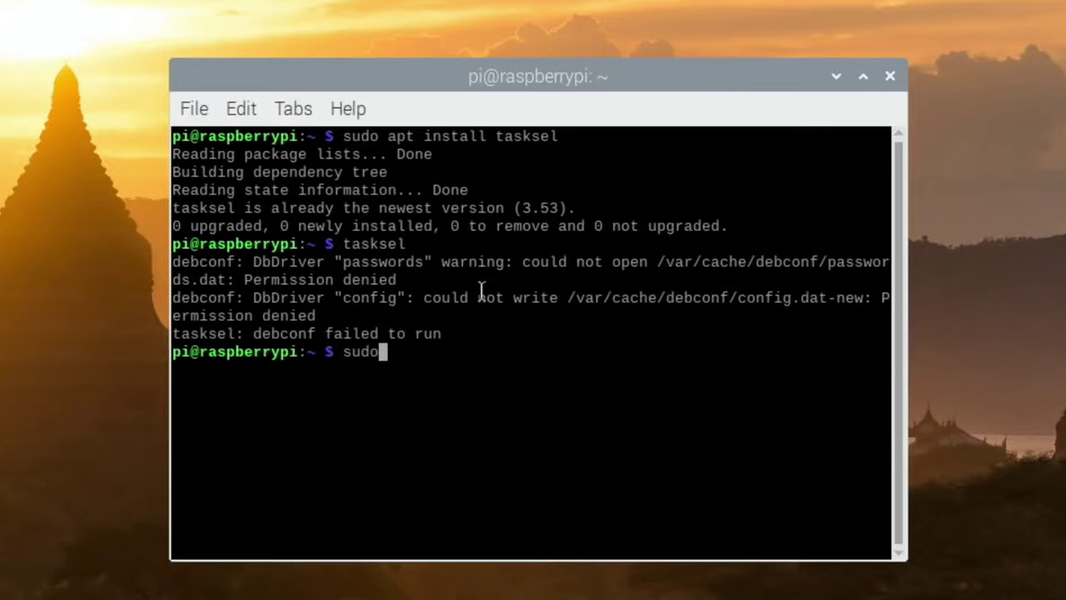
text( taskse)
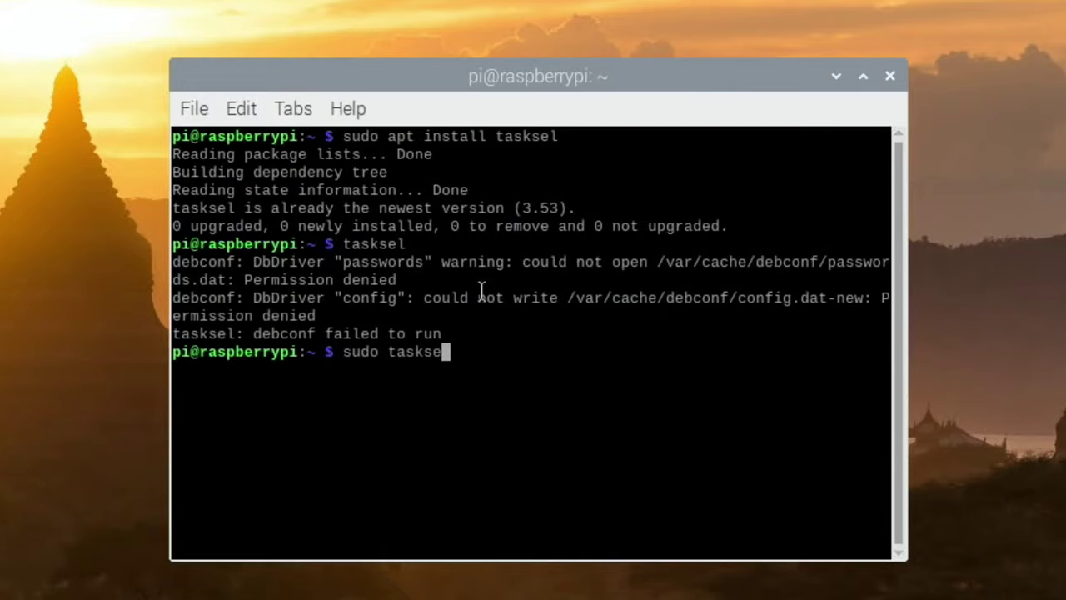
key(Return)
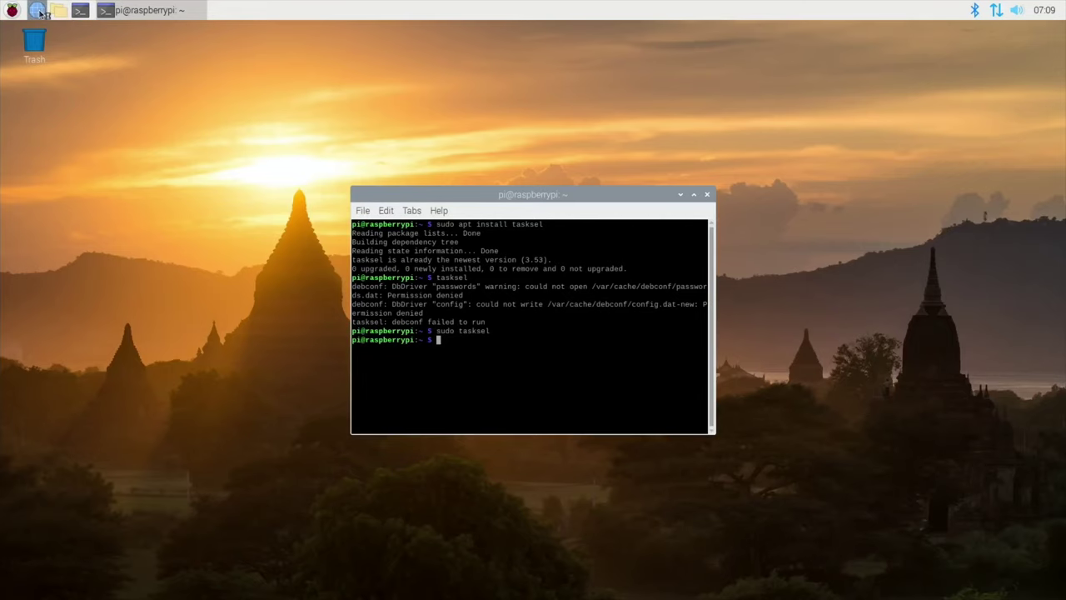
Launch the browser and open the first video on the YouTube channel.
click(37, 10)
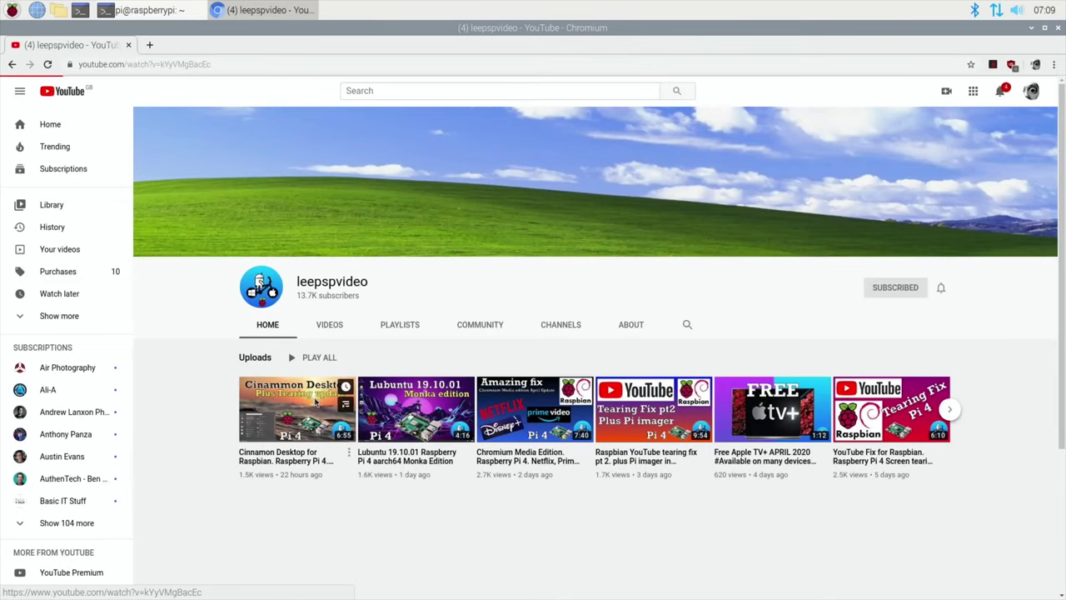
click(315, 402)
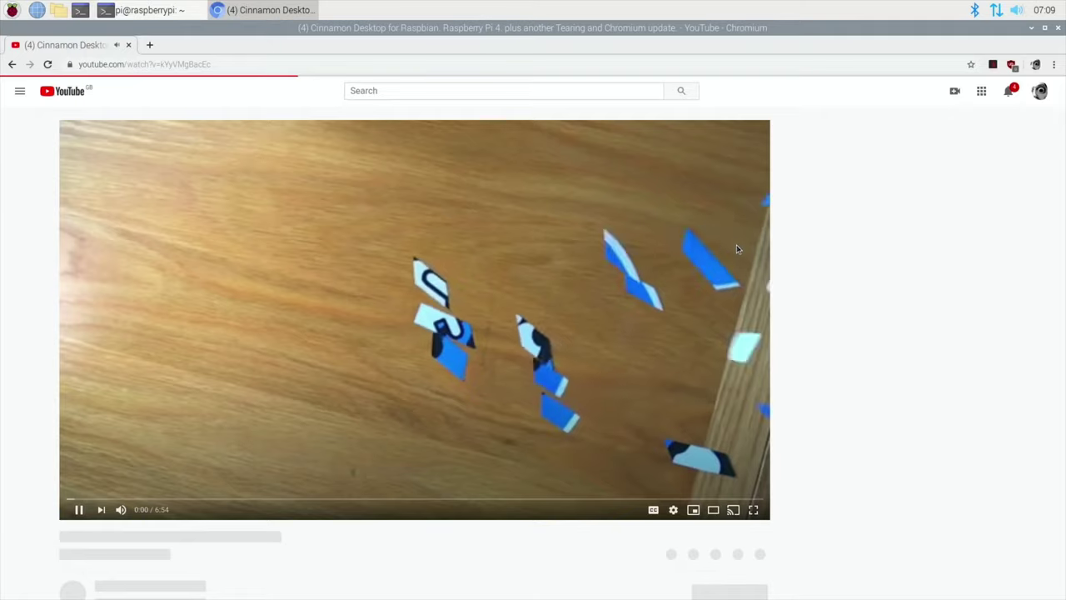
scroll(714, 355, down, 5)
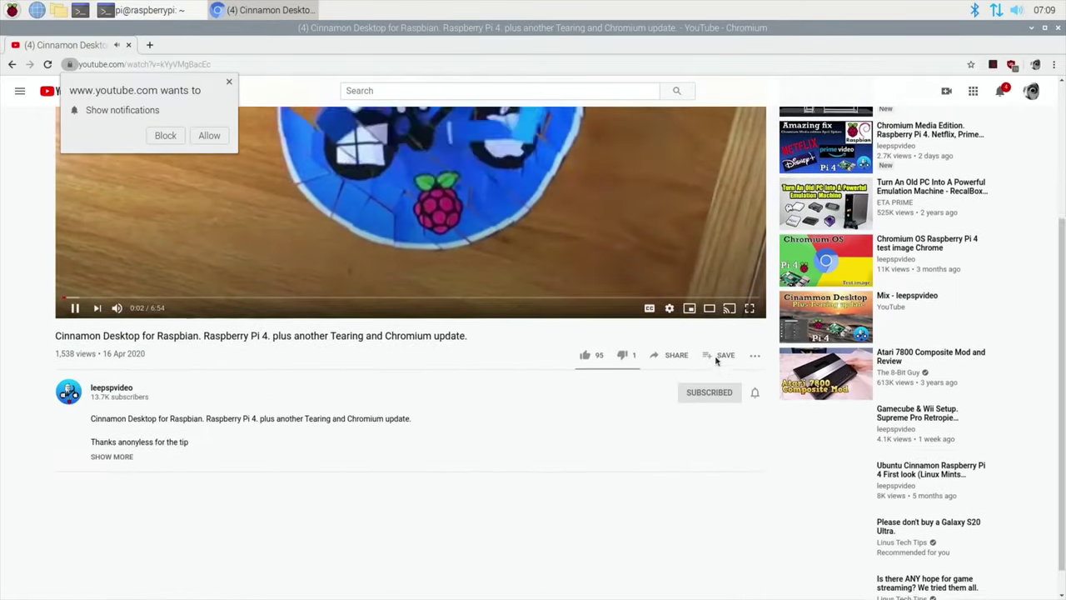
scroll(715, 355, down, 5)
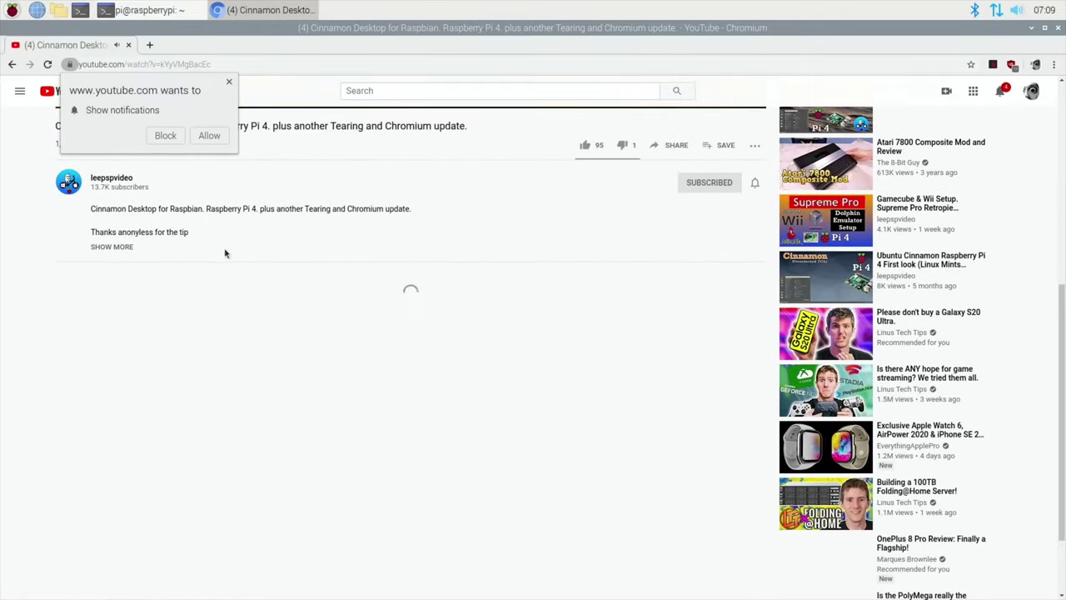
Expand the description, copy the update-alternatives command, and minimize the browser.
click(119, 248)
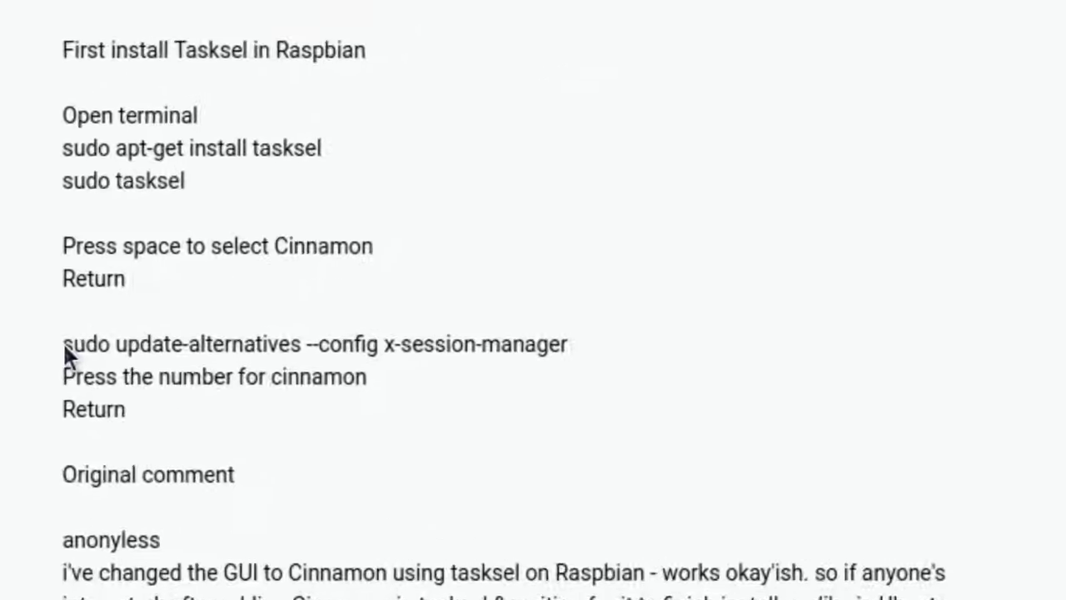
drag(63, 342, 587, 352)
key(ctrl+c)
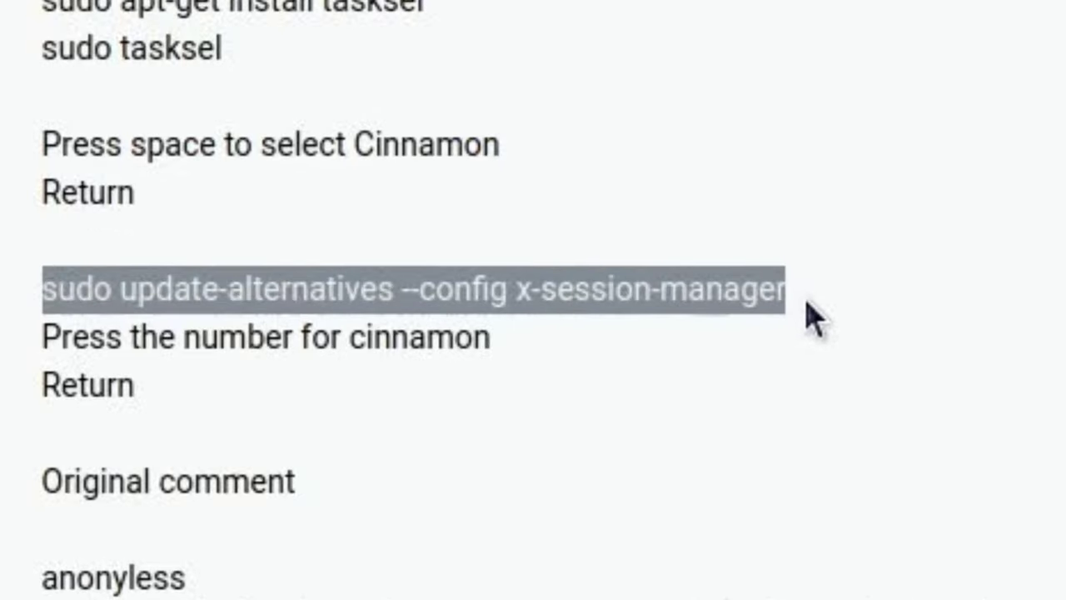
right_click(725, 297)
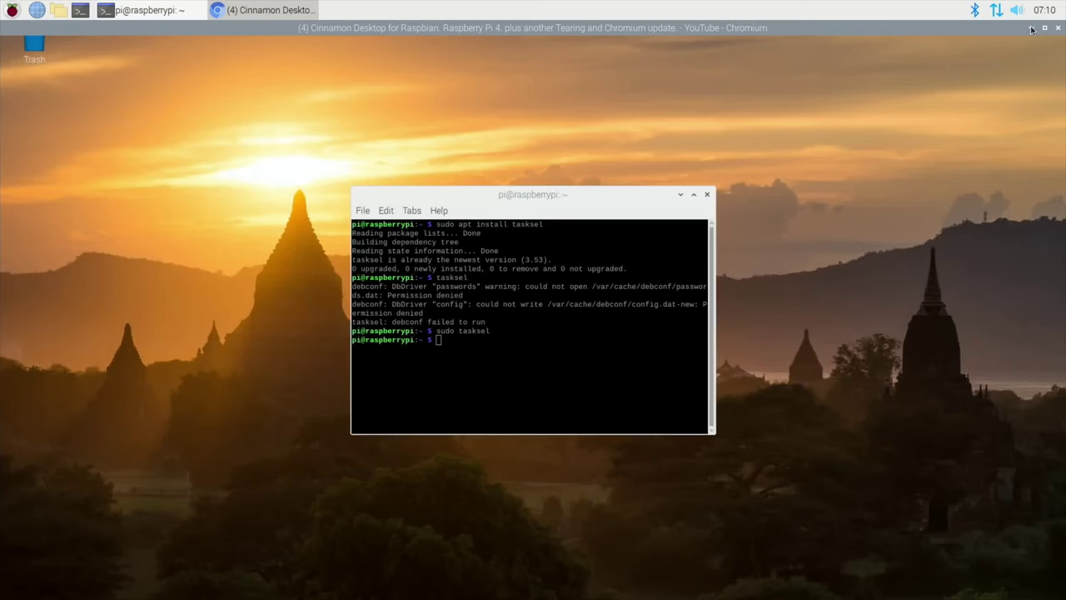
click(1032, 29)
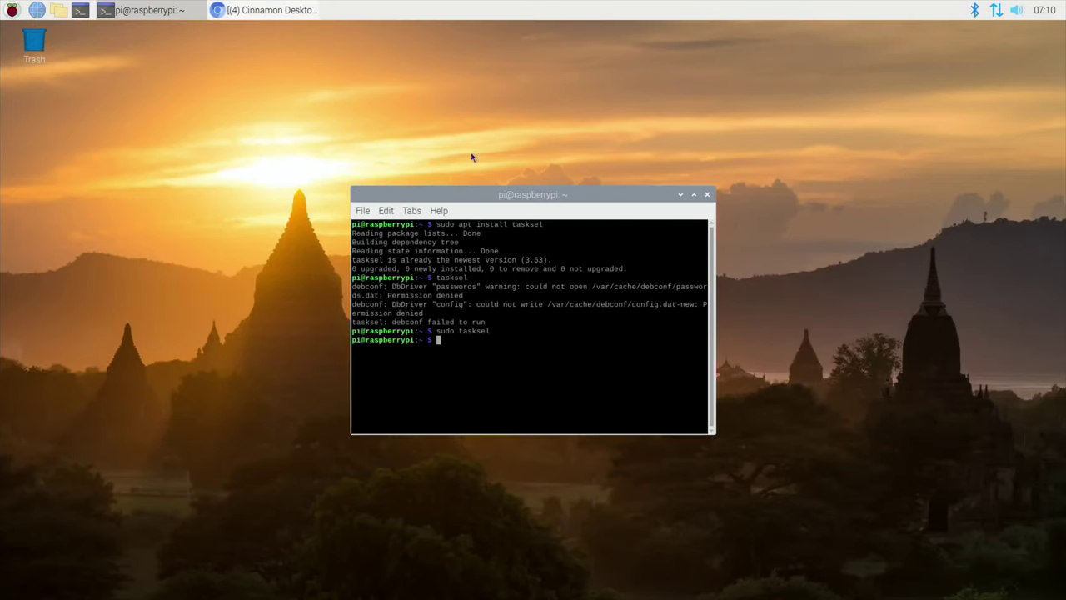
Paste and run the update-alternatives command, choose option 2 (mate-session), and type reboot.
right_click(441, 341)
click(459, 402)
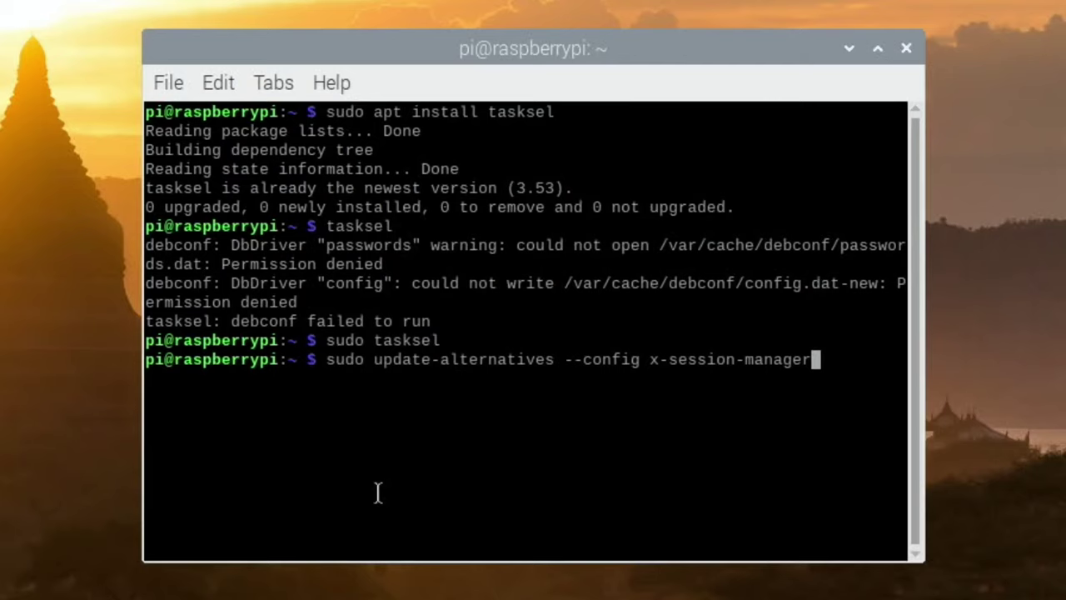
key(Return)
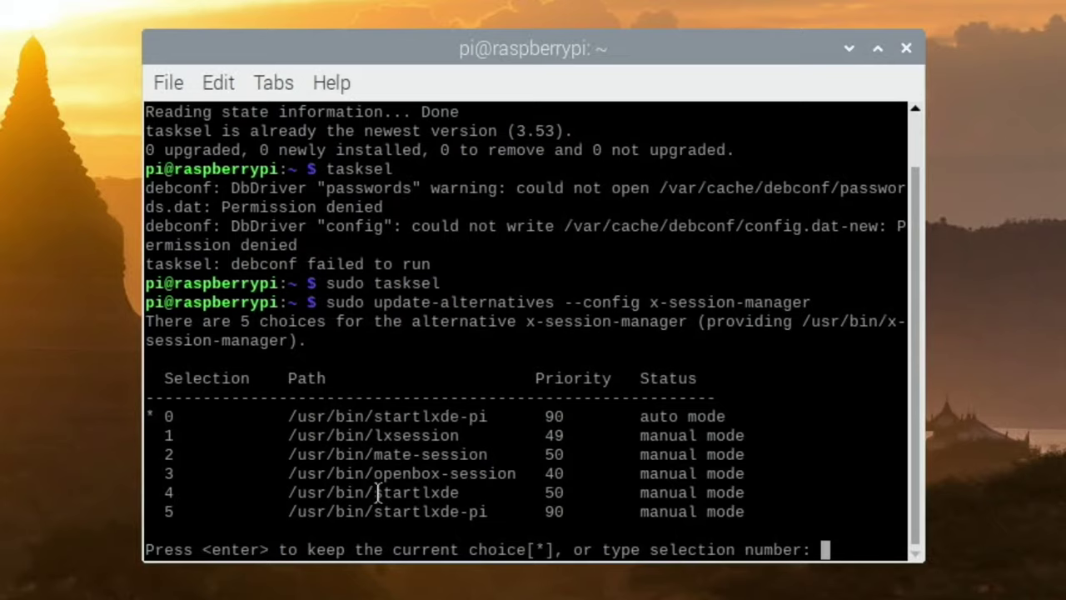
text(2)
key(Return)
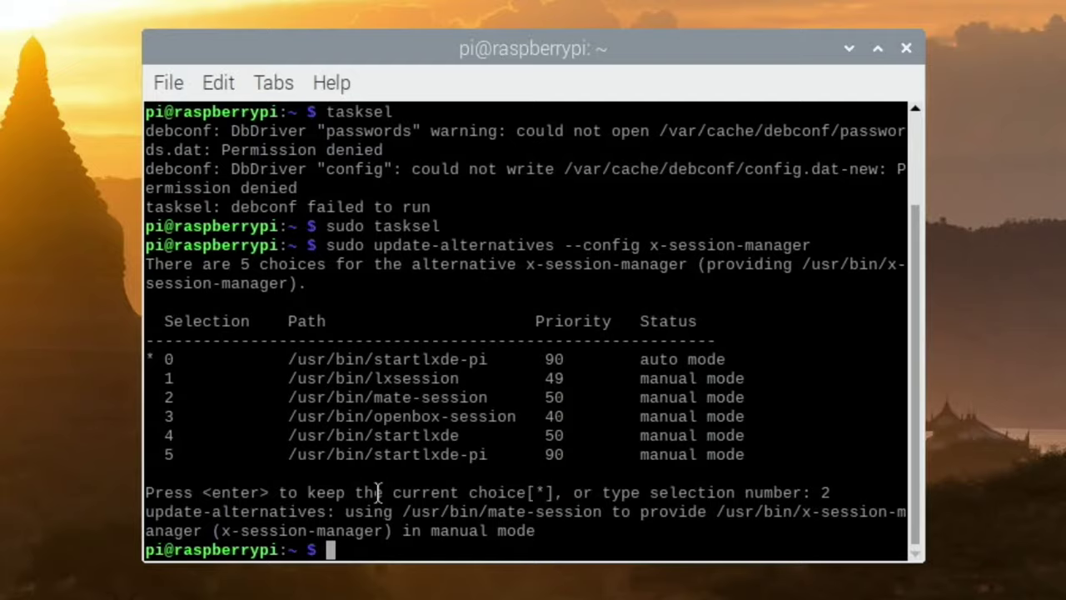
text(reboot)
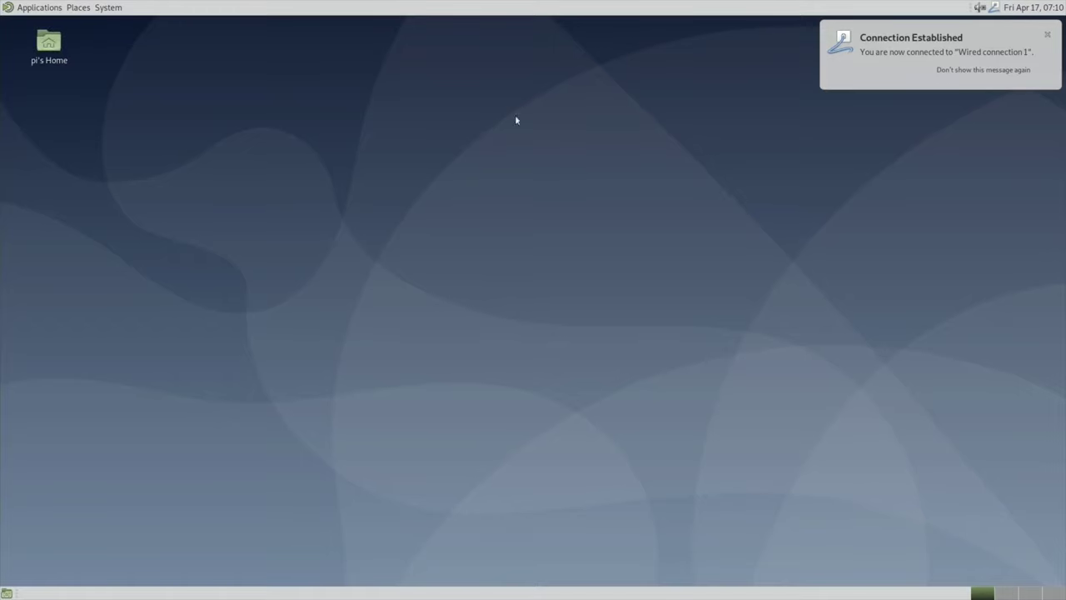
Open pi's Home, browse the network, connect anonymously to WDMyCloud, and open Public.
click(8, 12)
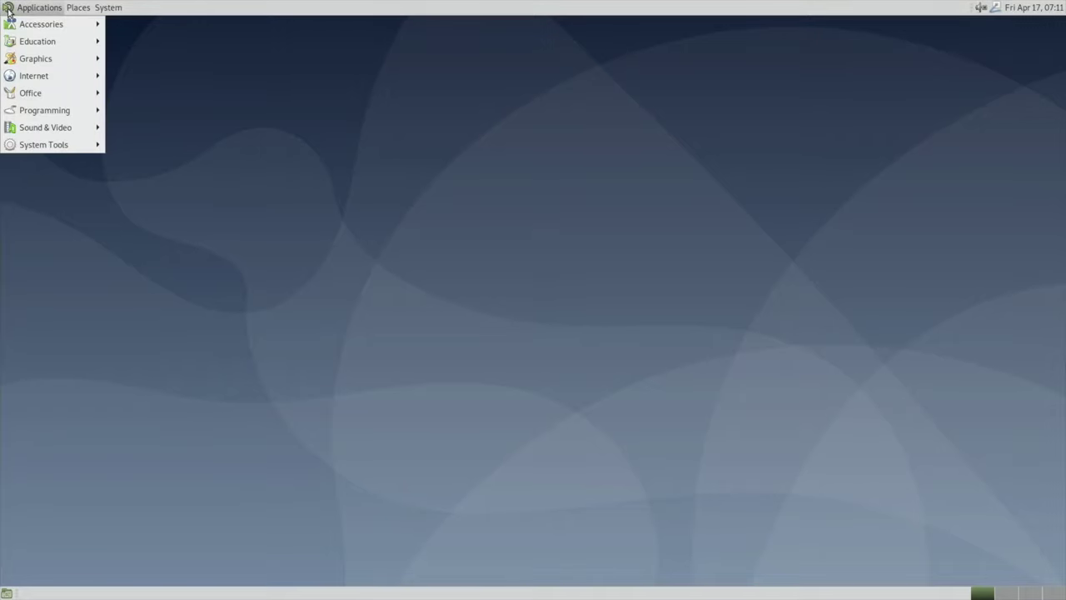
click(305, 304)
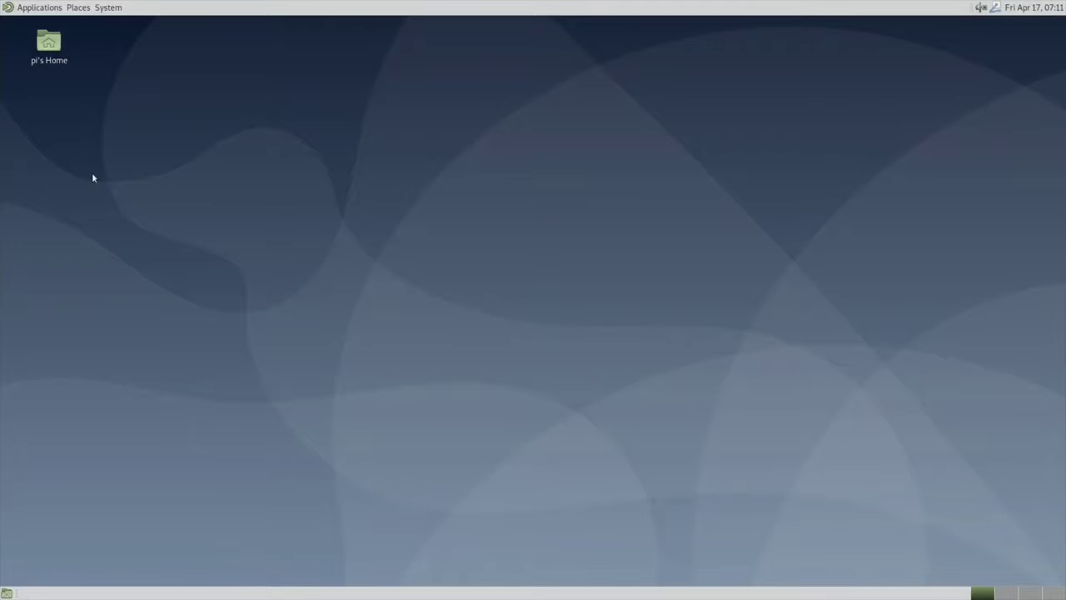
click(44, 48)
double_click(44, 48)
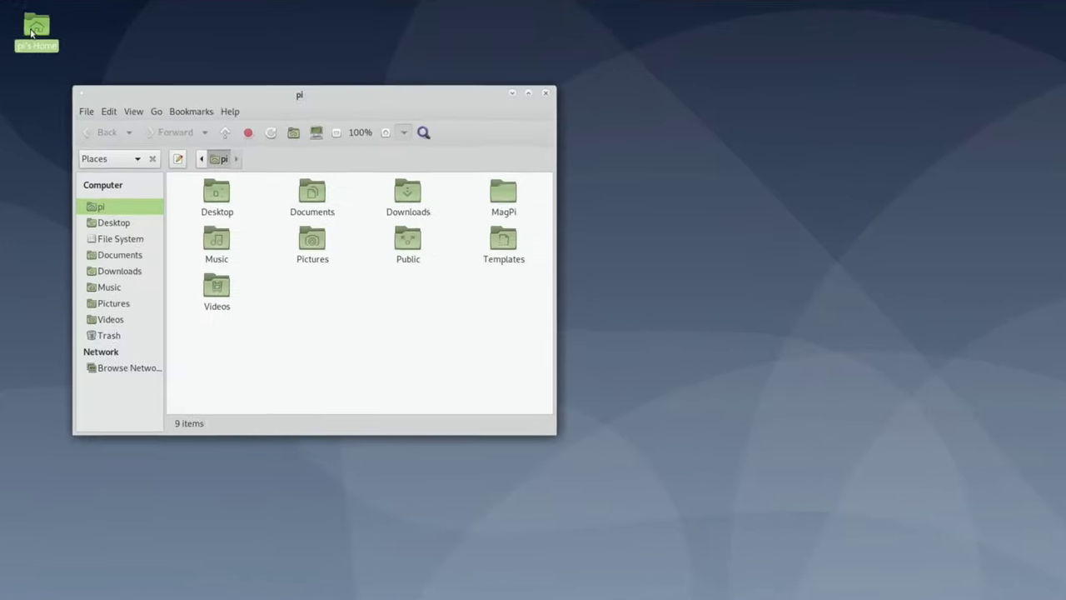
click(66, 414)
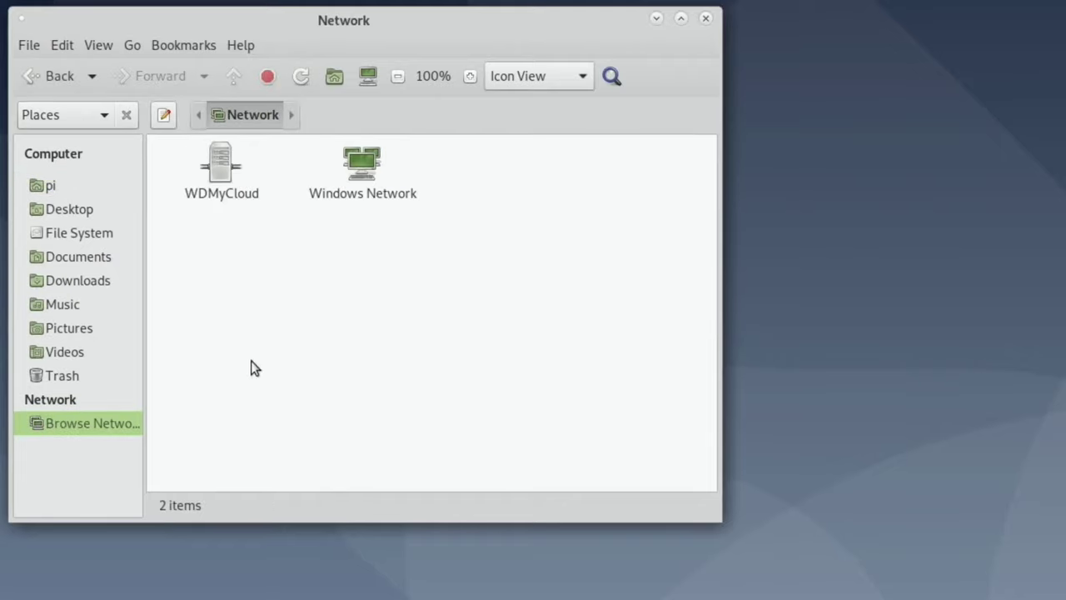
double_click(222, 180)
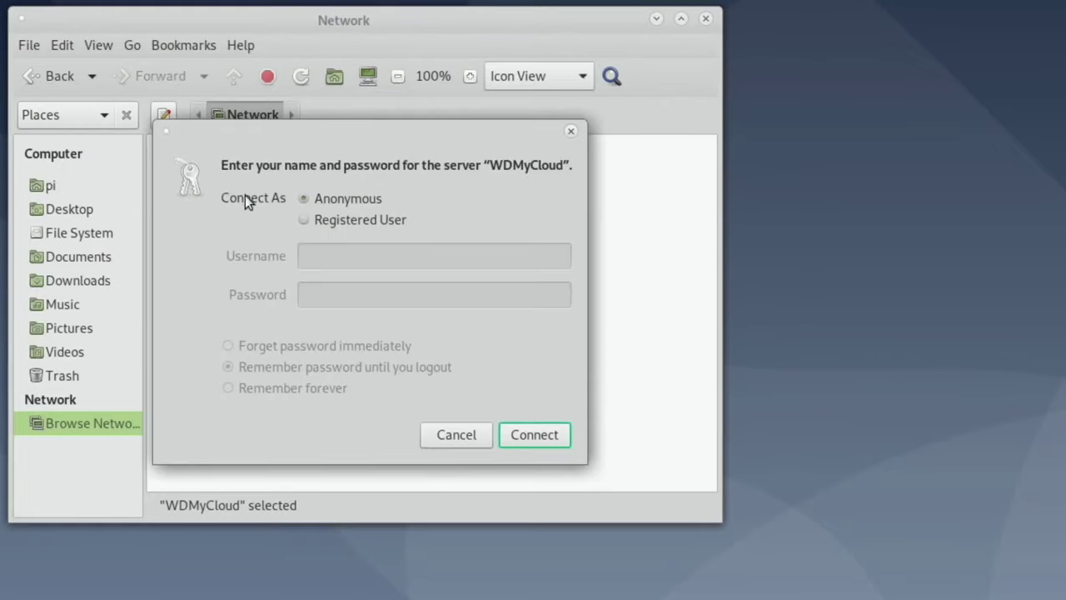
click(530, 440)
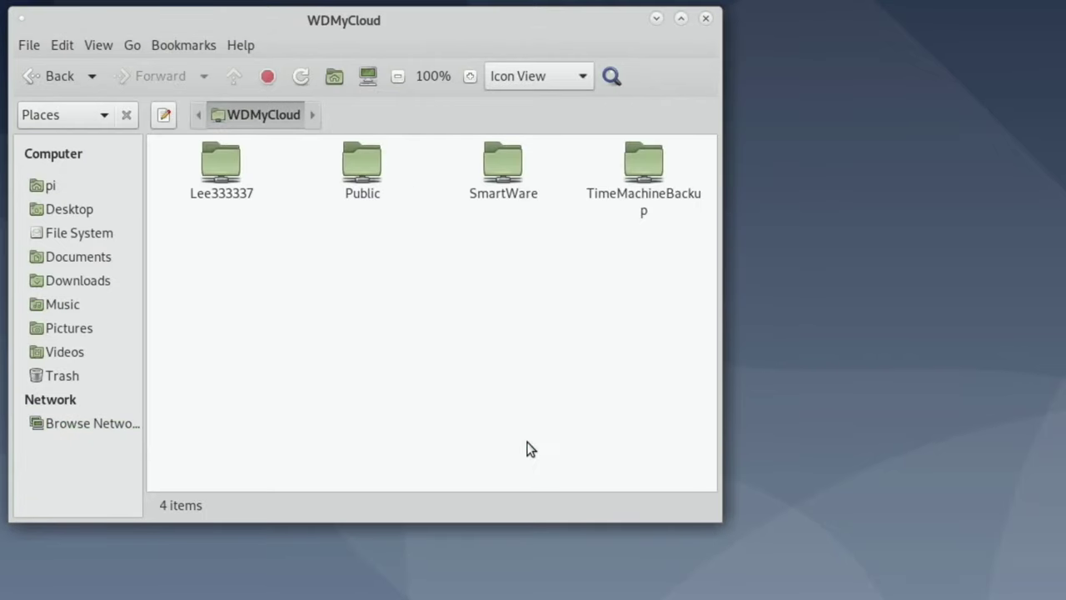
double_click(352, 168)
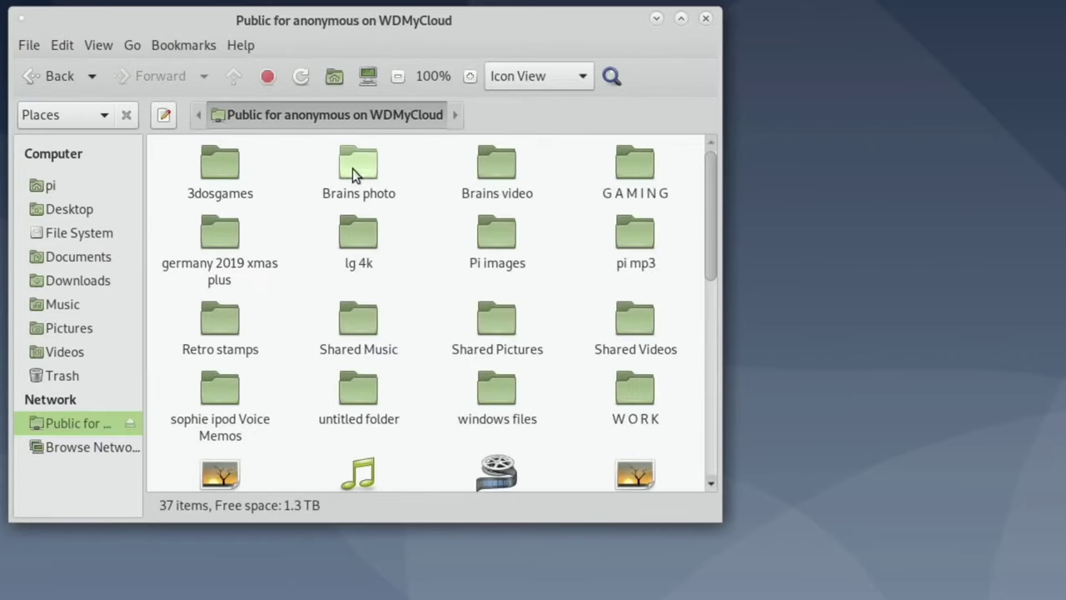
Copy combined mac desktops.JPG and paste it into the Downloads folder.
scroll(353, 169, down, 3)
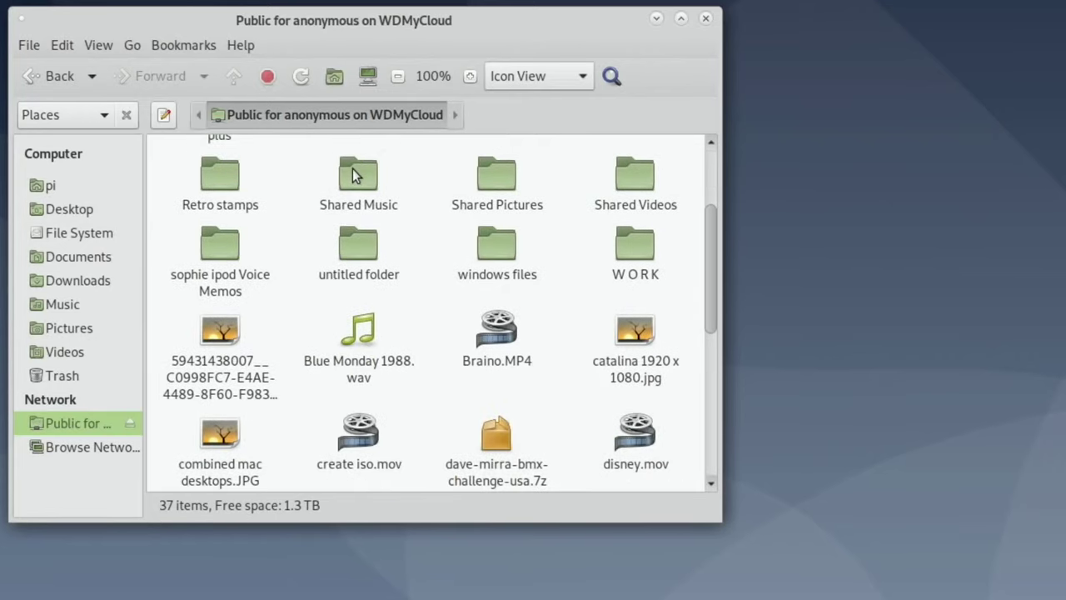
scroll(353, 173, down, 3)
click(224, 300)
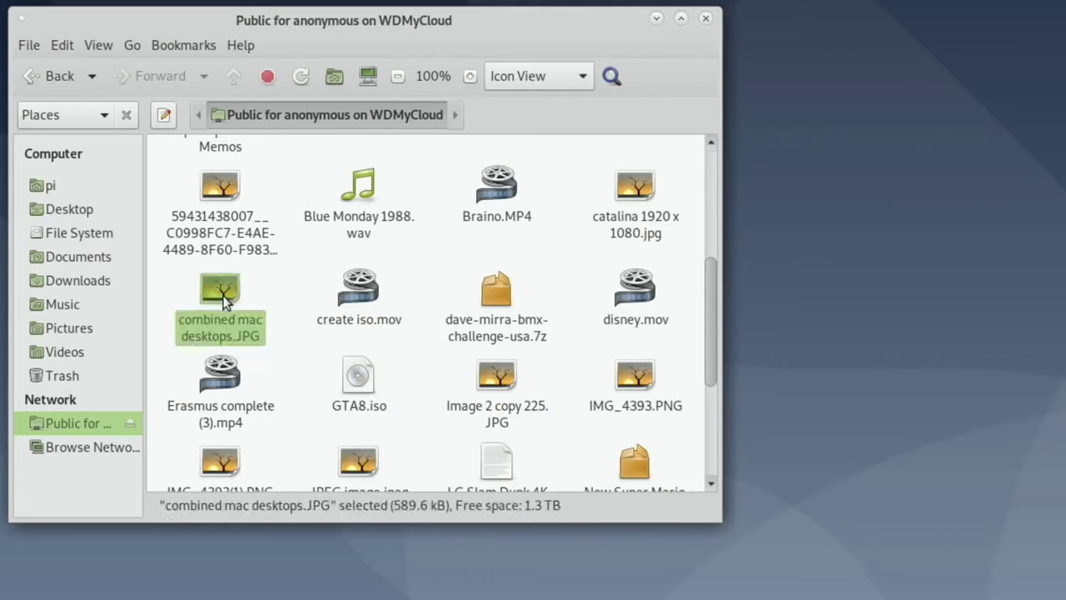
right_click(225, 300)
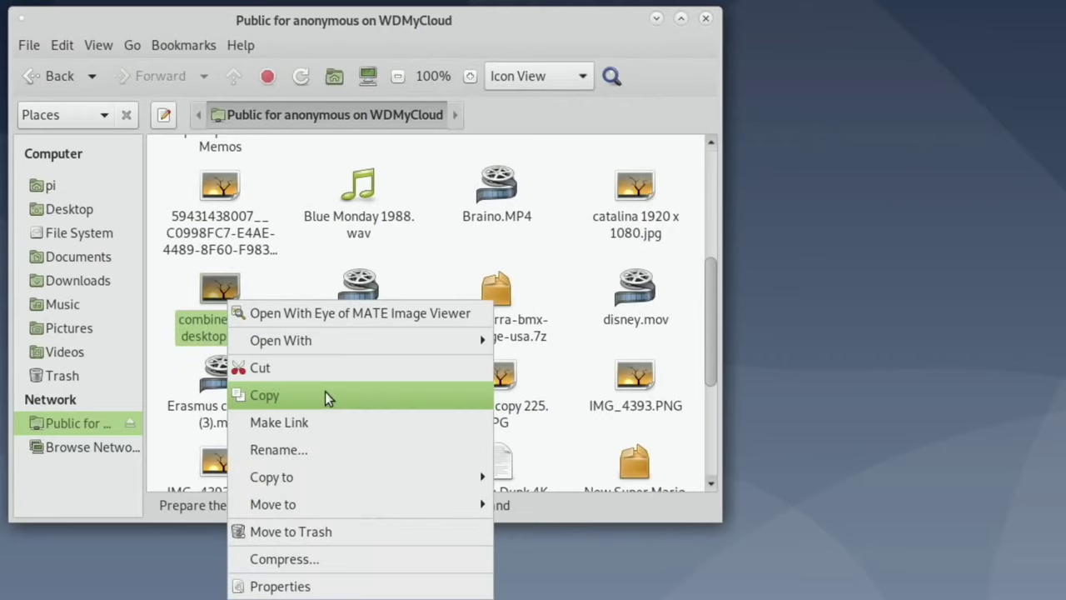
click(265, 395)
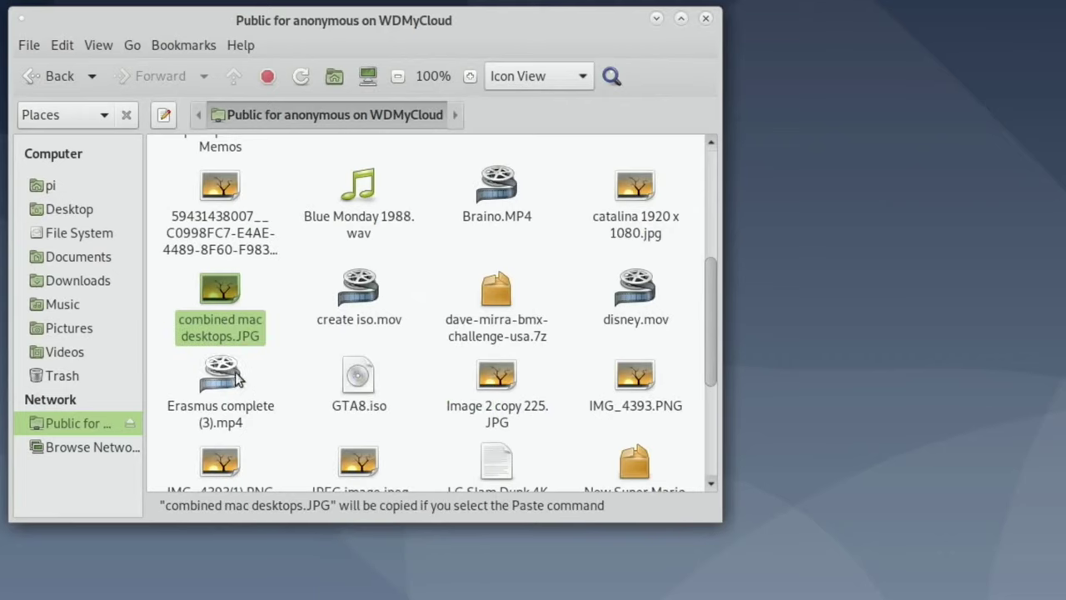
click(83, 280)
right_click(83, 280)
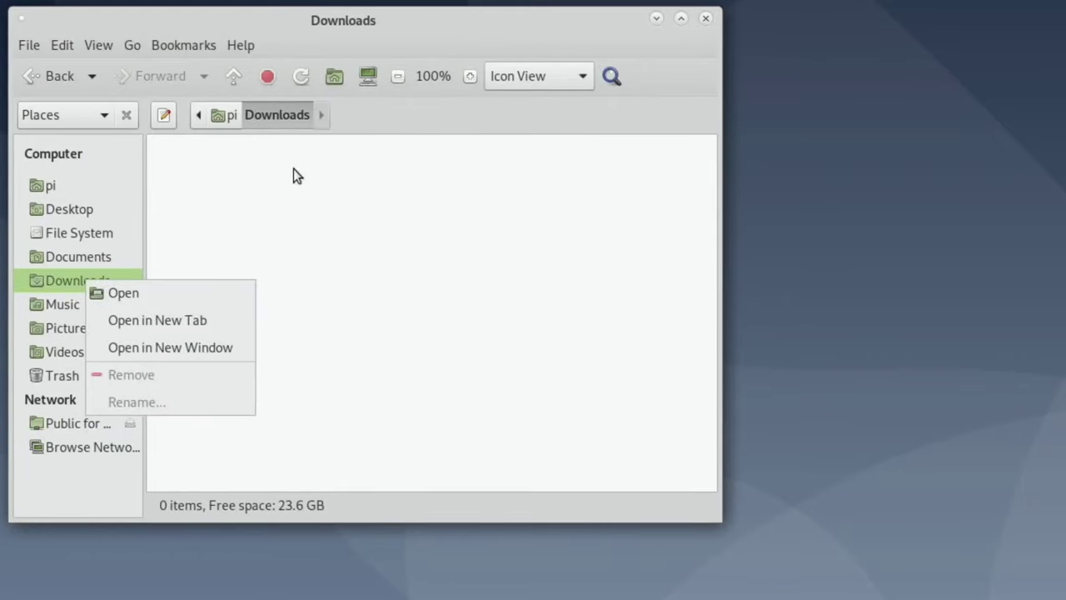
click(119, 293)
right_click(293, 169)
click(312, 294)
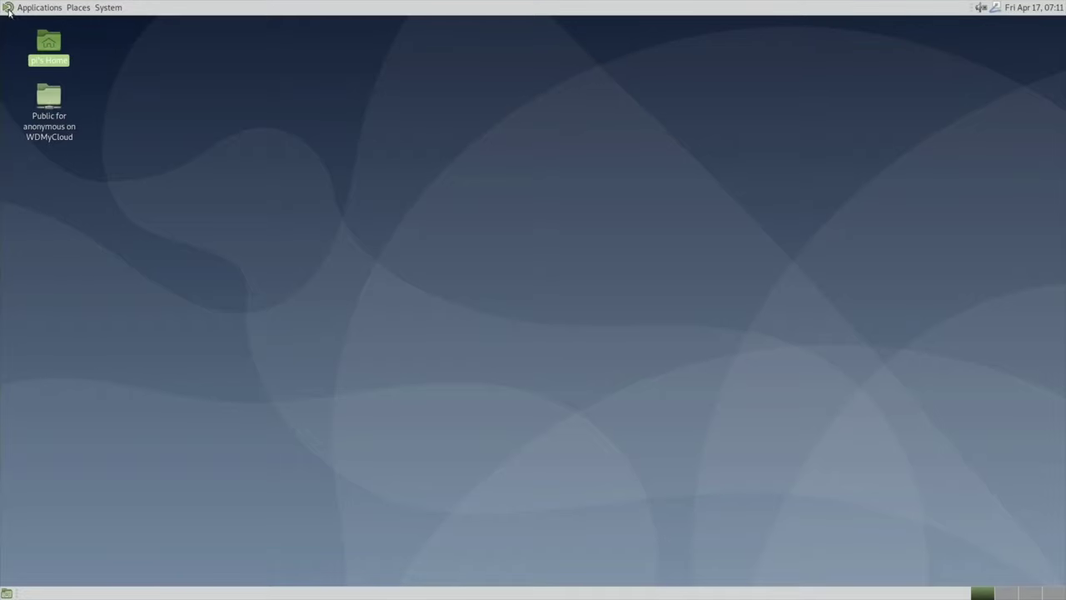
Add combined mac desktops.JPG from Downloads as the desktop background wallpaper.
click(8, 10)
click(313, 267)
right_click(313, 269)
click(352, 378)
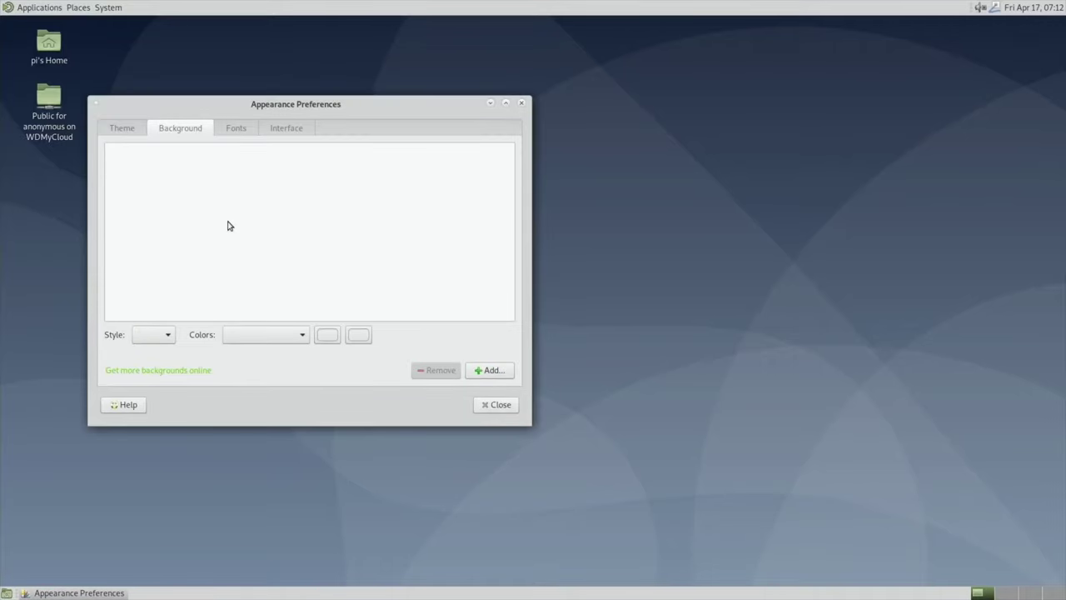
click(489, 370)
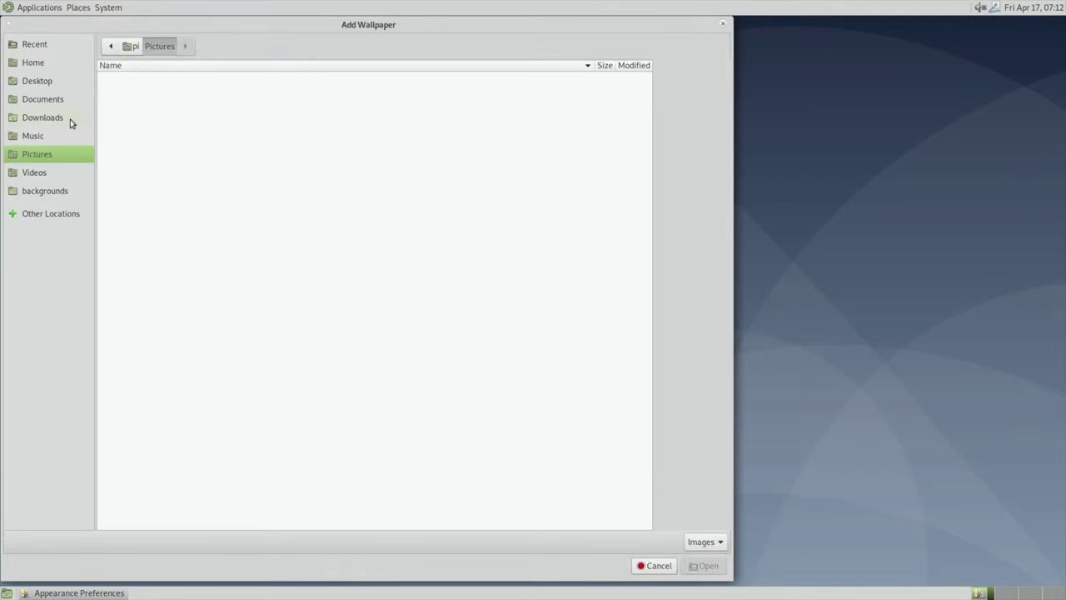
click(45, 119)
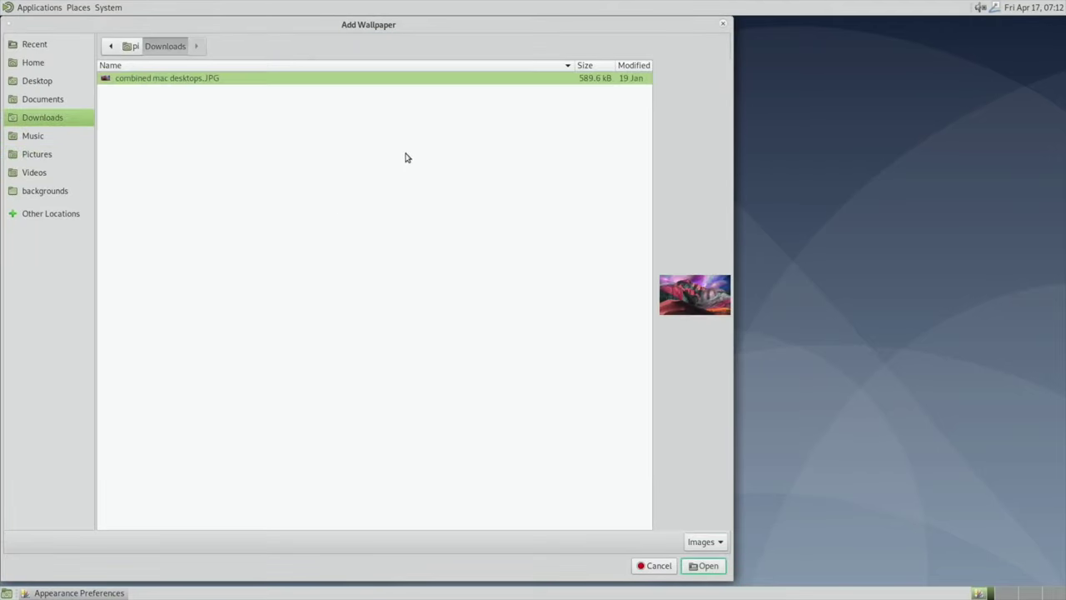
click(700, 569)
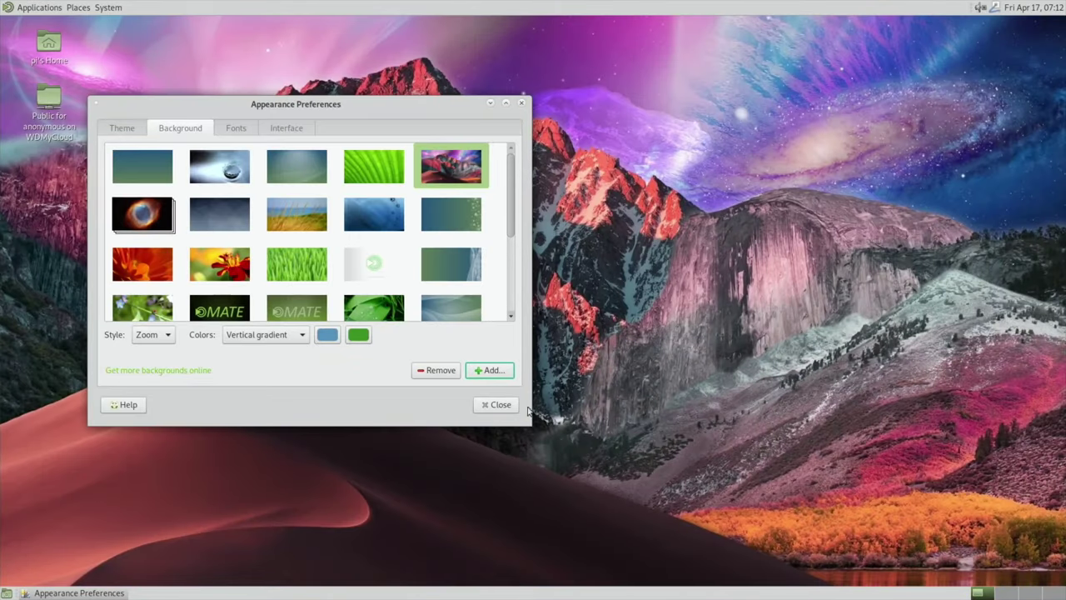
click(504, 405)
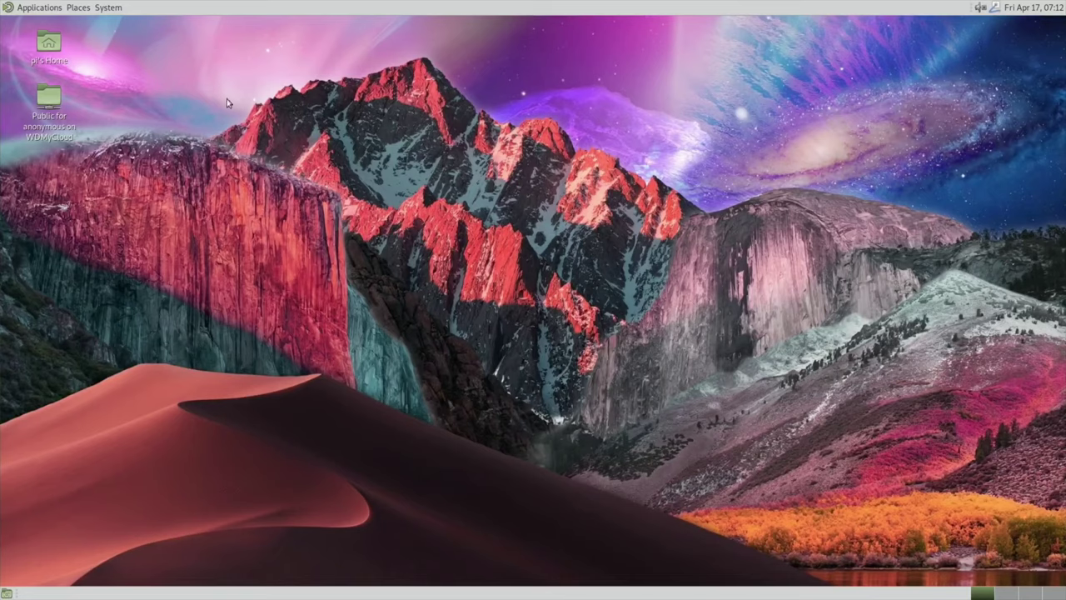
Browse the Applications, Places and System menus down to Preferences > Look and Feel.
click(25, 10)
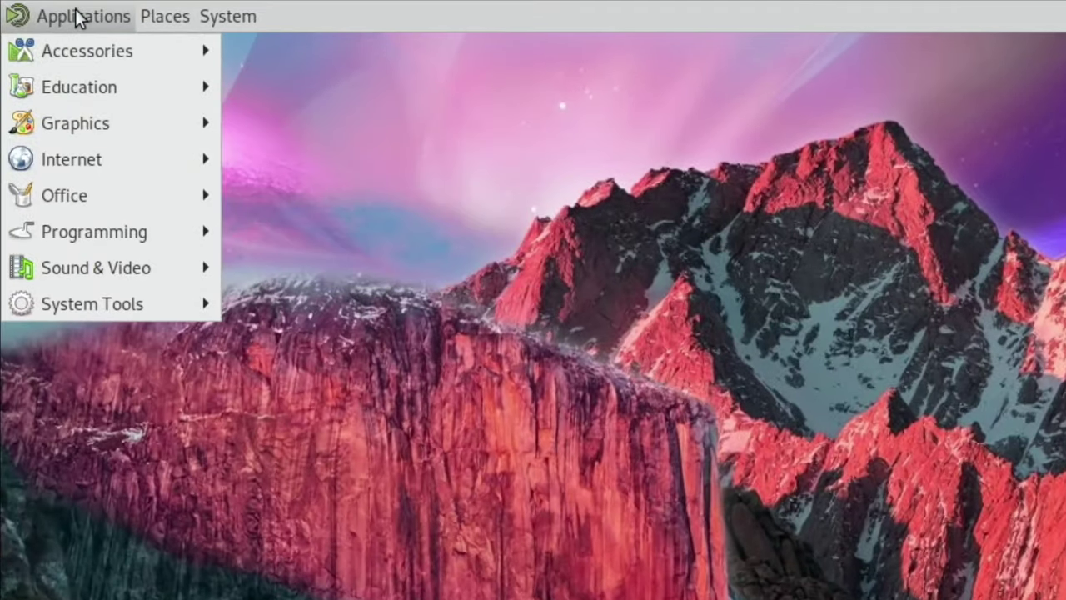
mouse_move(96, 186)
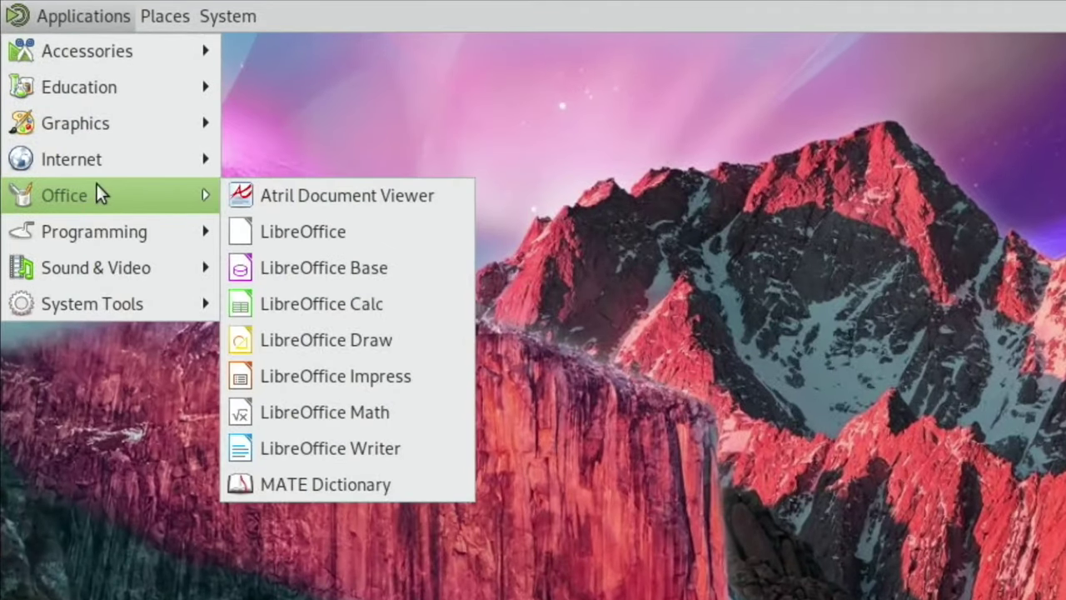
mouse_move(216, 18)
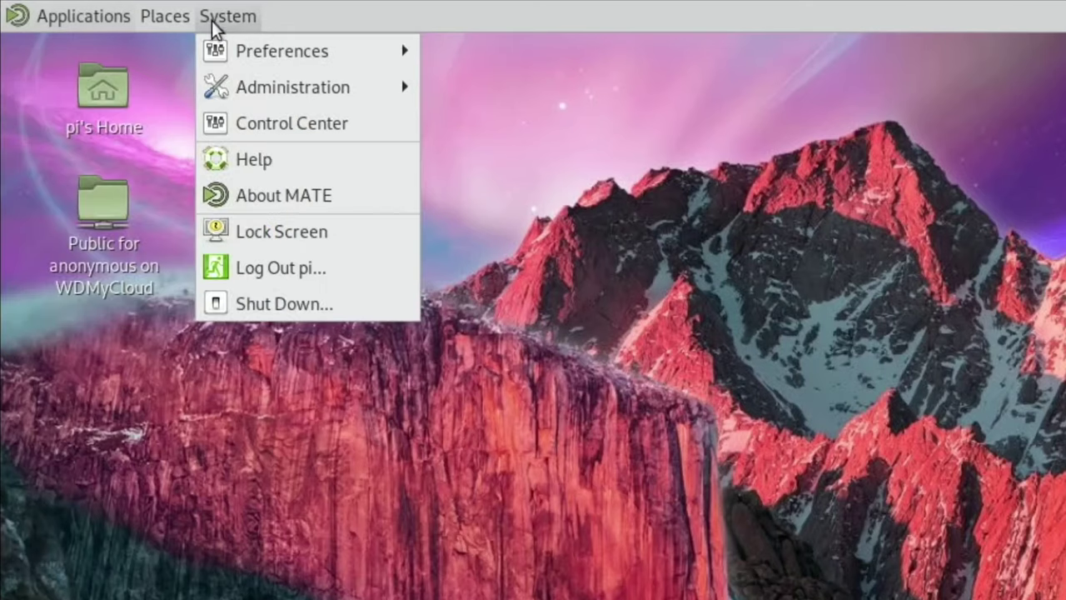
mouse_move(246, 50)
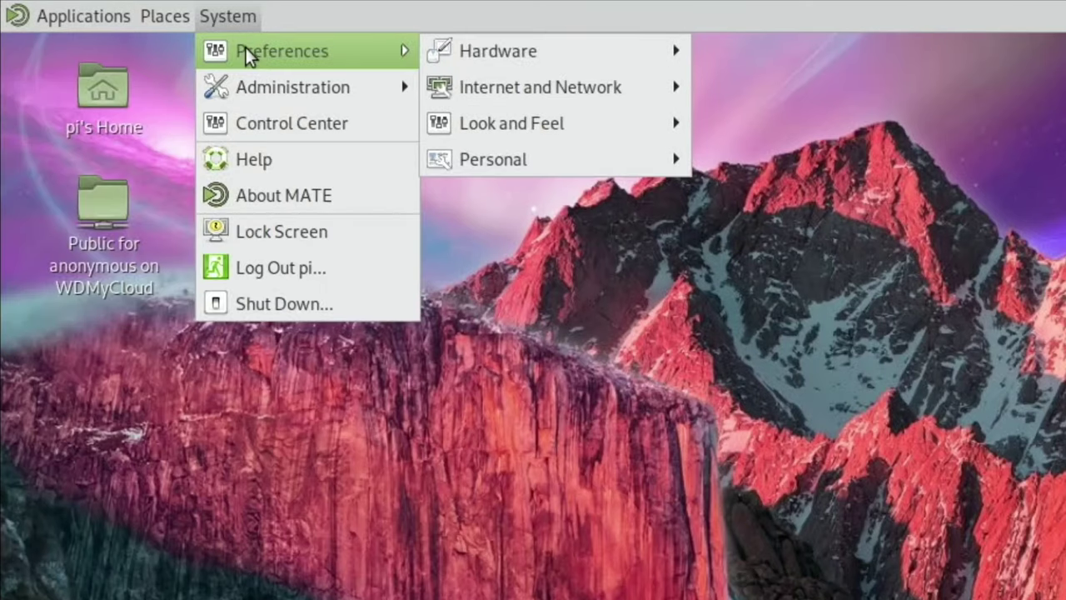
click(223, 18)
click(81, 16)
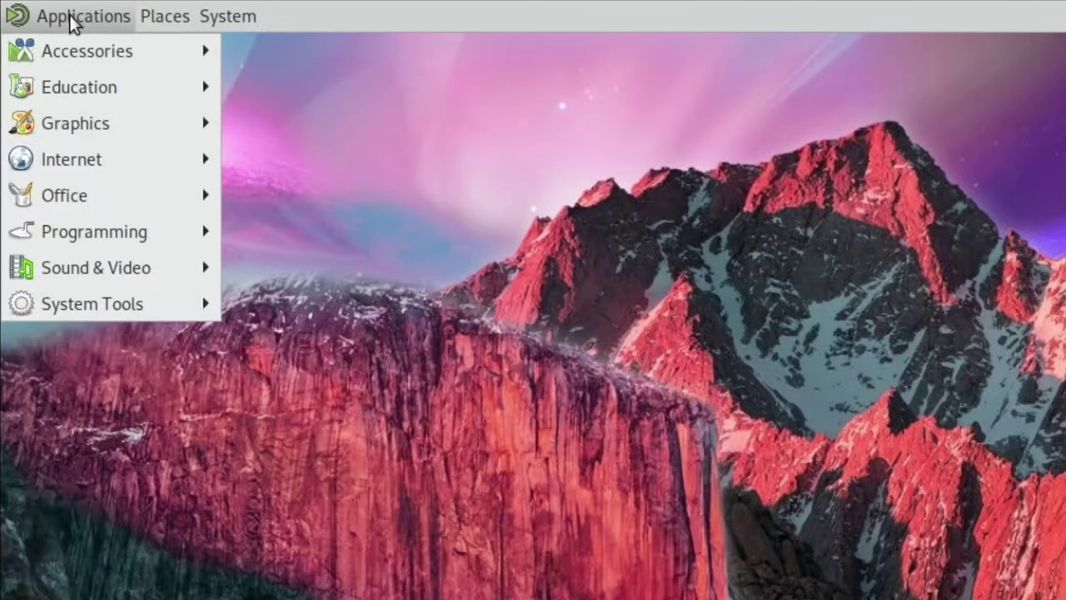
mouse_move(75, 87)
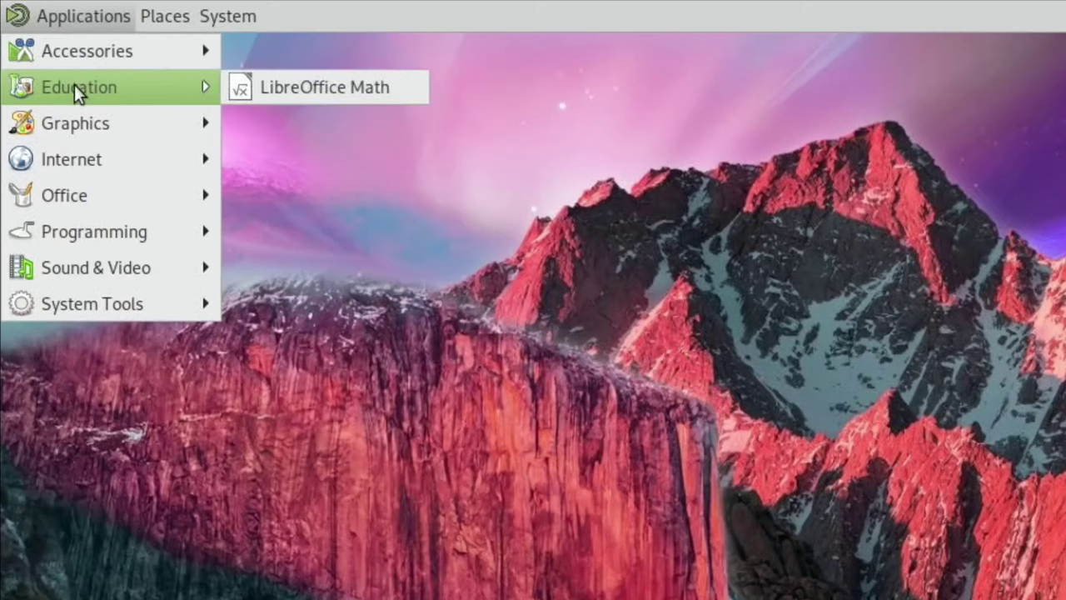
mouse_move(91, 166)
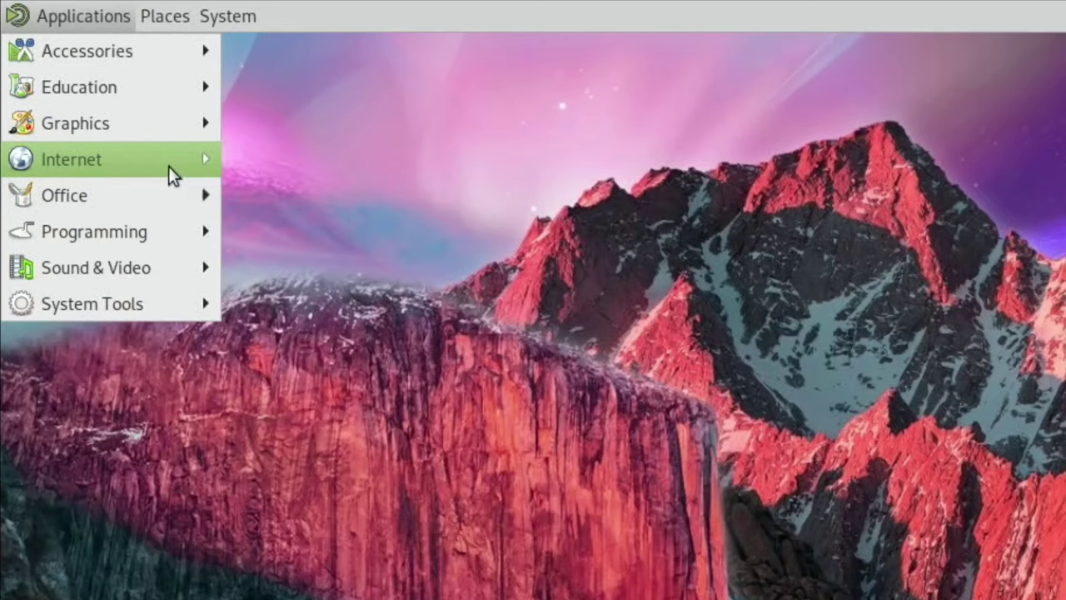
mouse_move(103, 117)
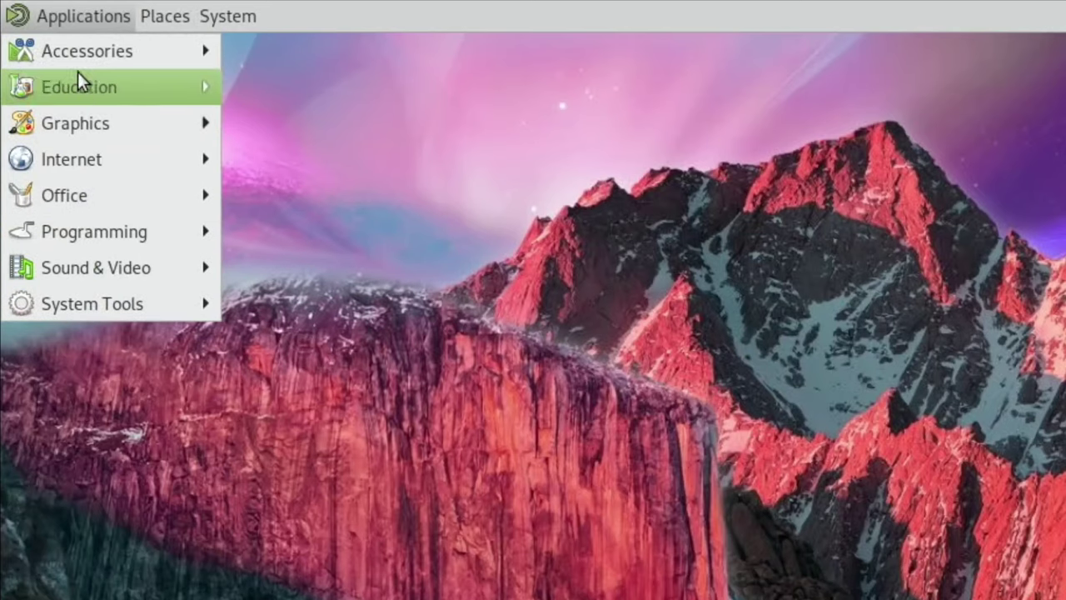
mouse_move(139, 23)
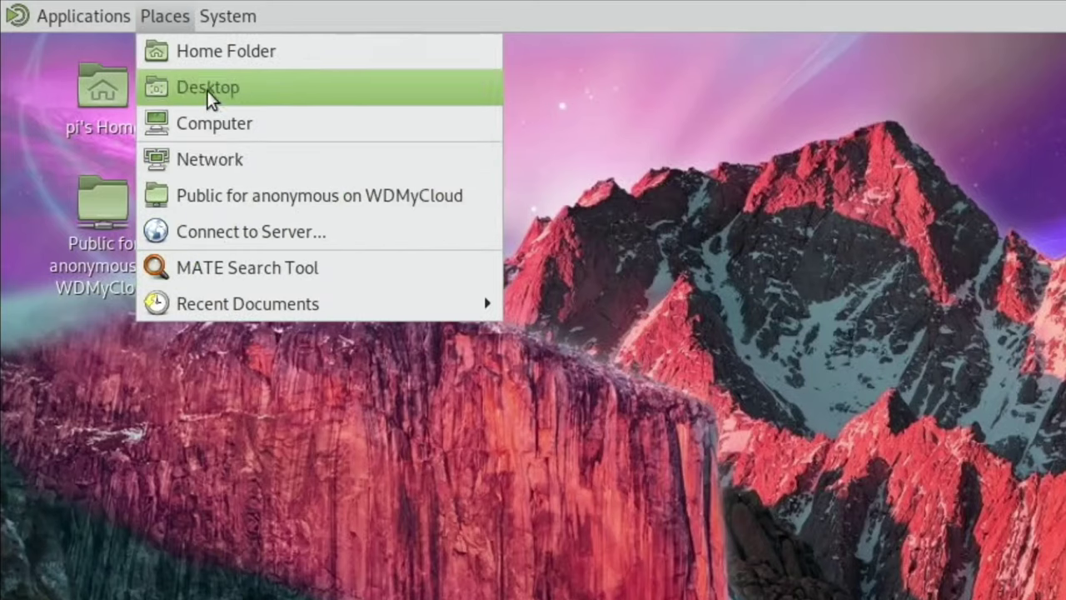
Open MATE Appearance Preferences and move its window up and to the right.
mouse_move(218, 22)
mouse_move(287, 43)
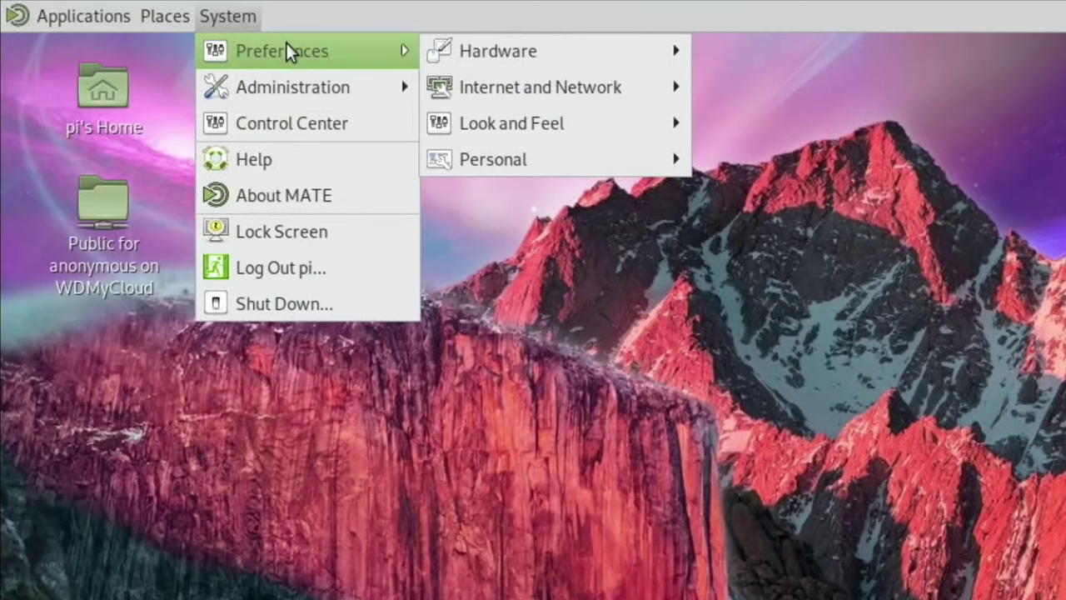
mouse_move(439, 52)
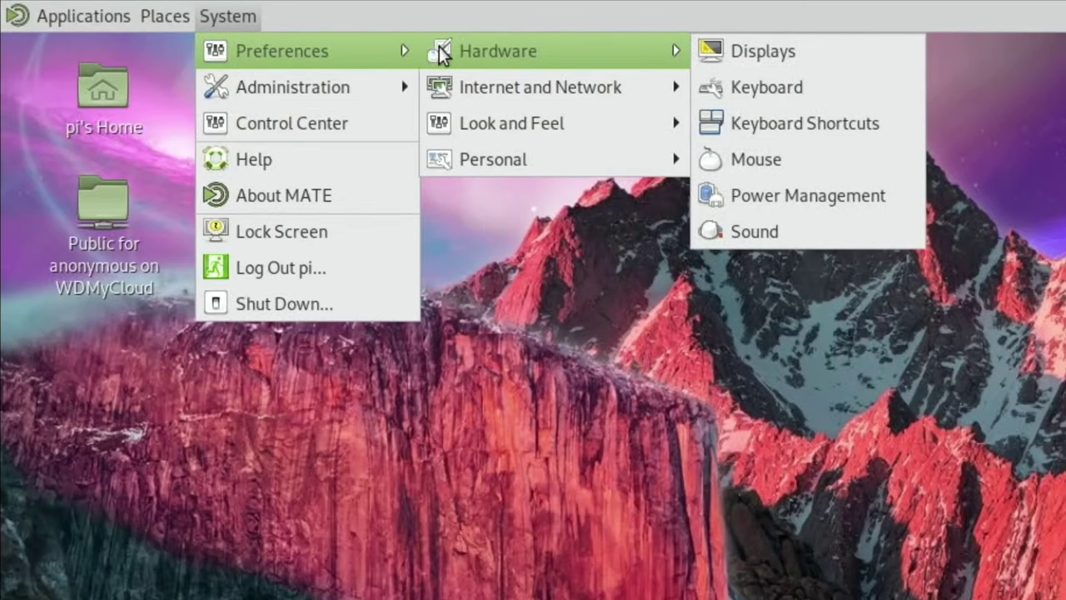
mouse_move(449, 123)
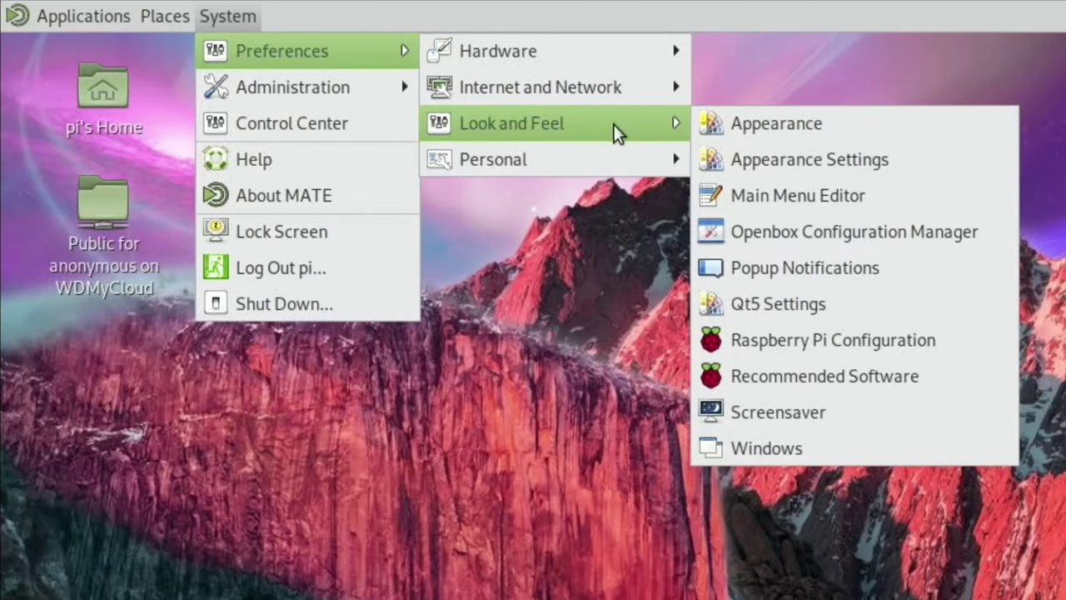
click(754, 127)
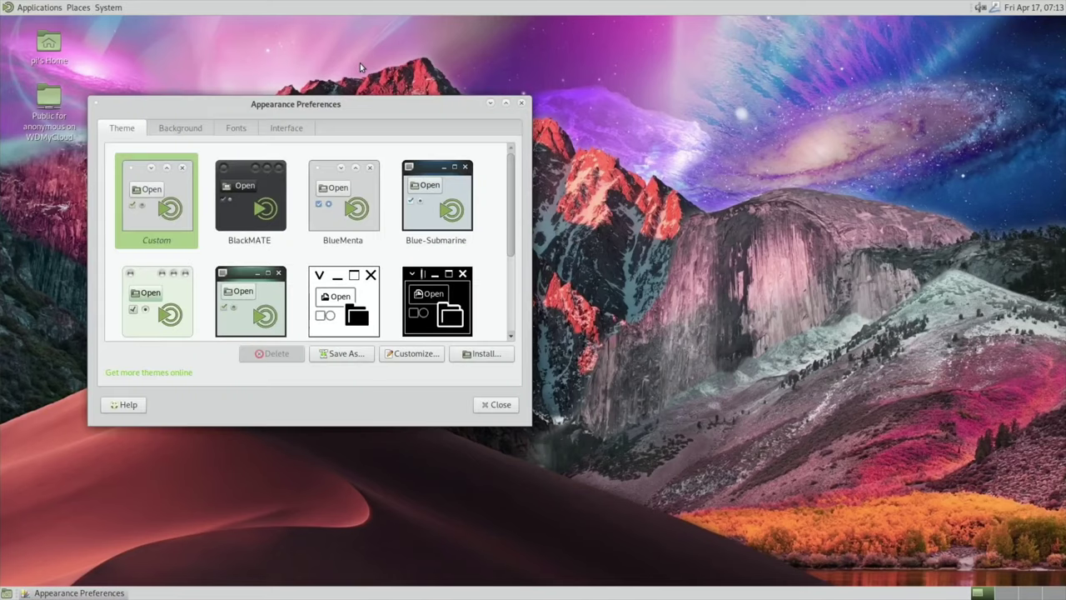
drag(357, 105, 551, 48)
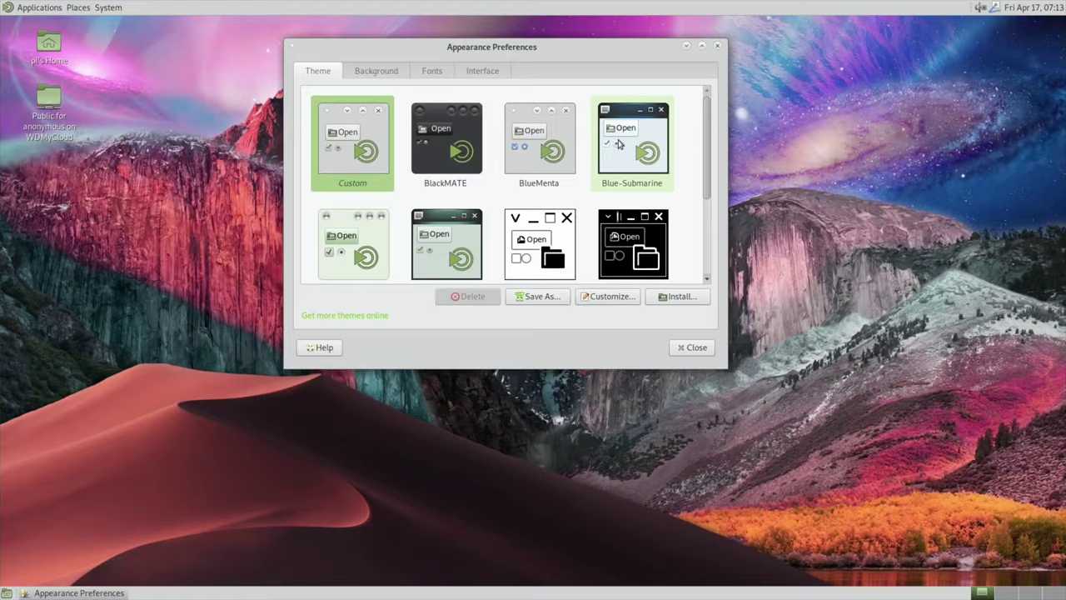
Apply the TraditionalOk theme and open the MATE Themes web page via 'Get more themes online'.
scroll(618, 144, down, 5)
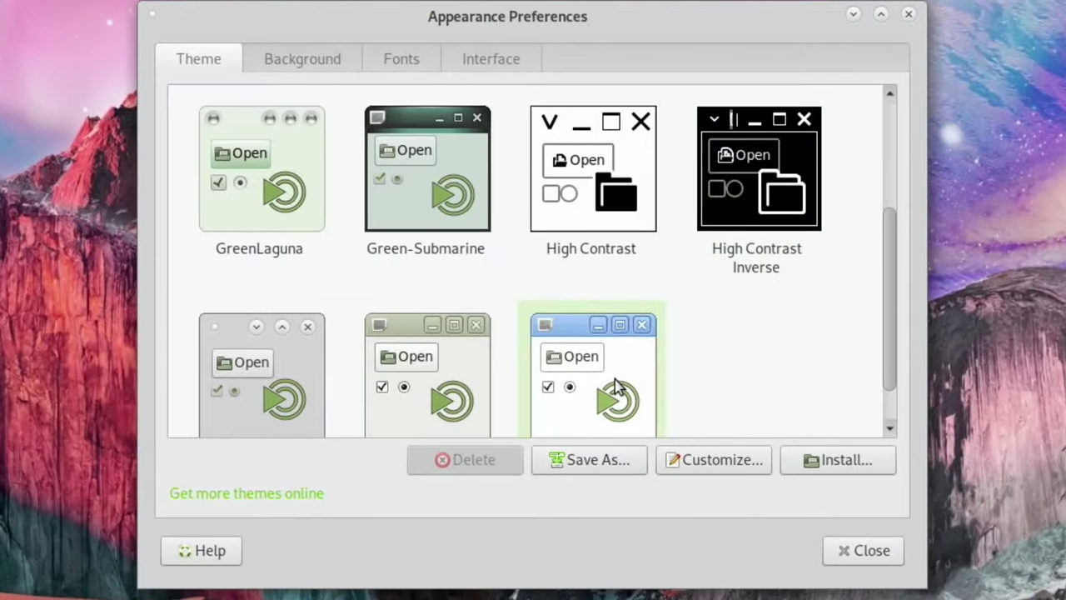
click(615, 379)
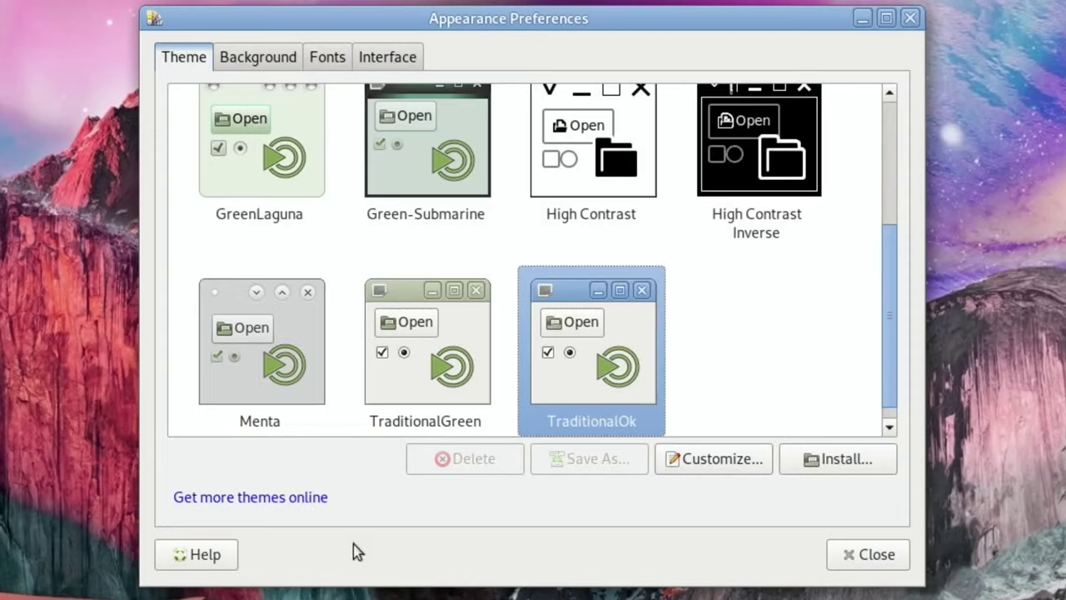
click(260, 504)
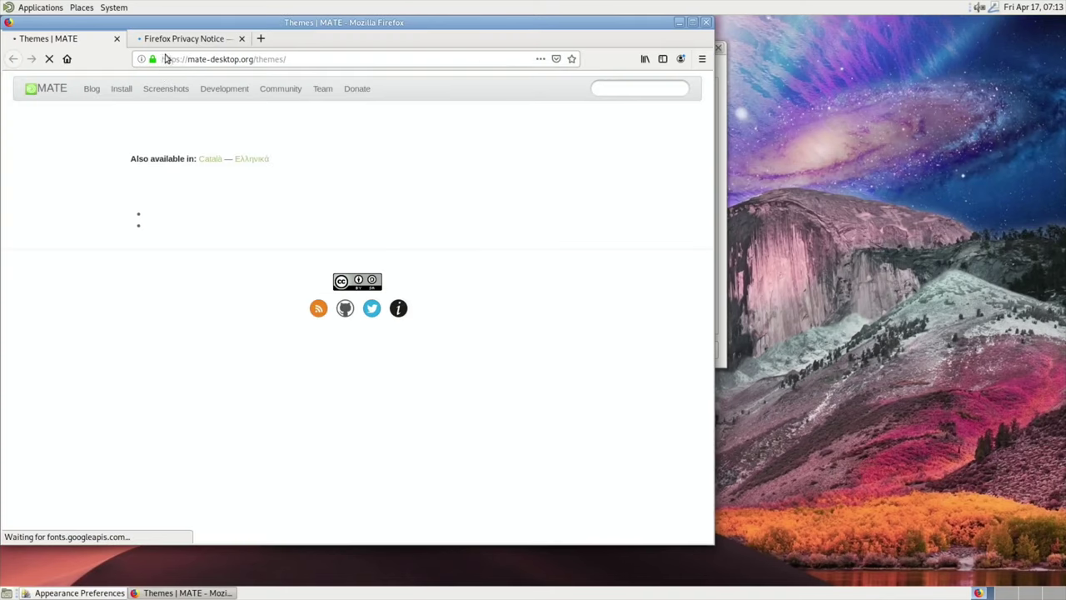
Browse the GTK 3.x themes listing to Prof-Gnome-theme, enlarge its screenshot, then quit Firefox.
drag(197, 24, 309, 32)
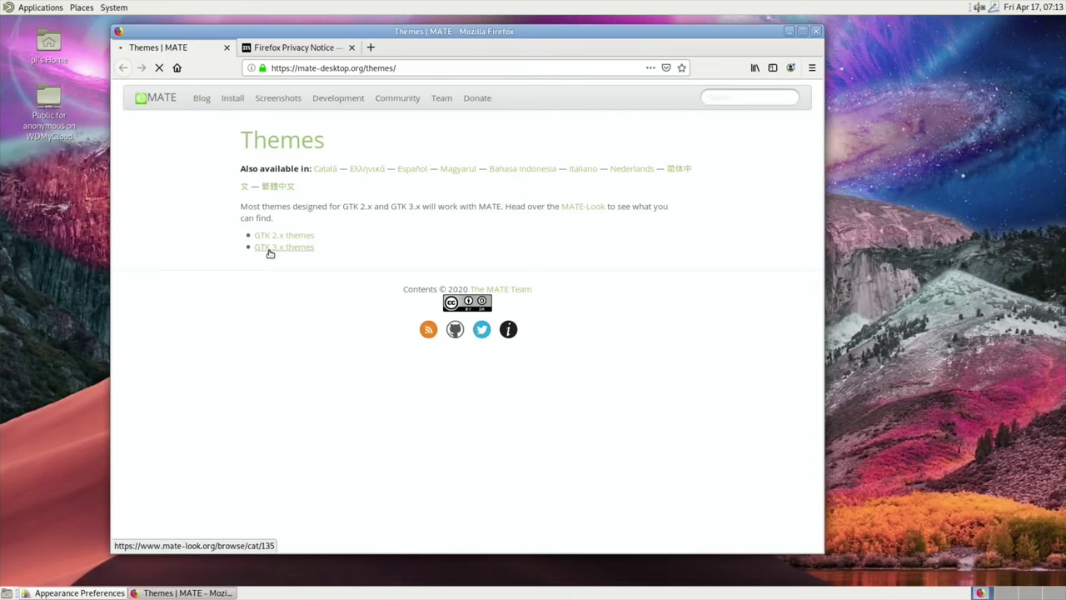
click(270, 248)
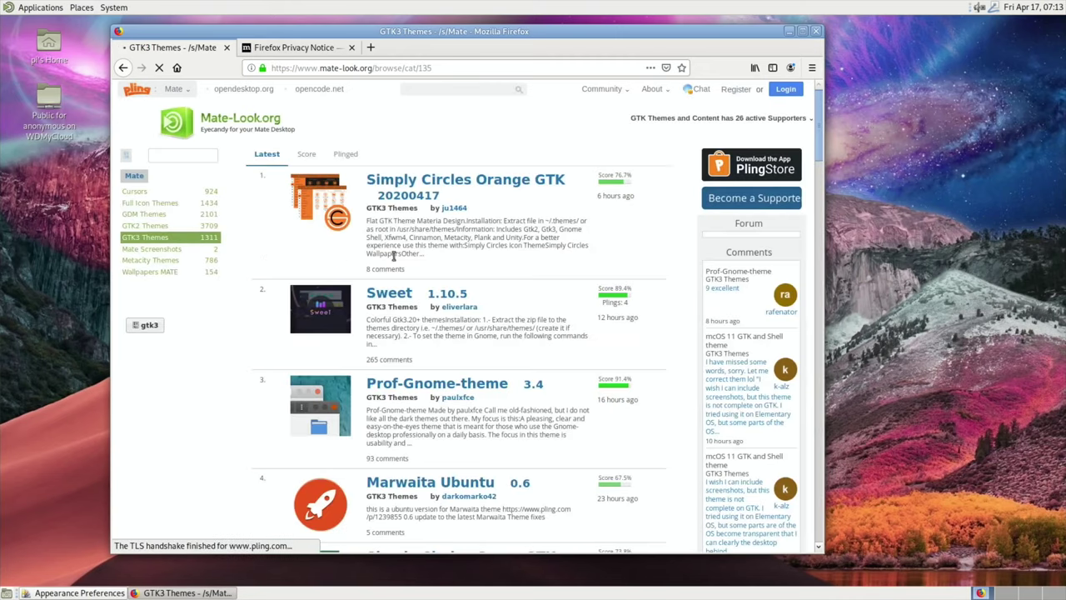
scroll(551, 307, down, 2)
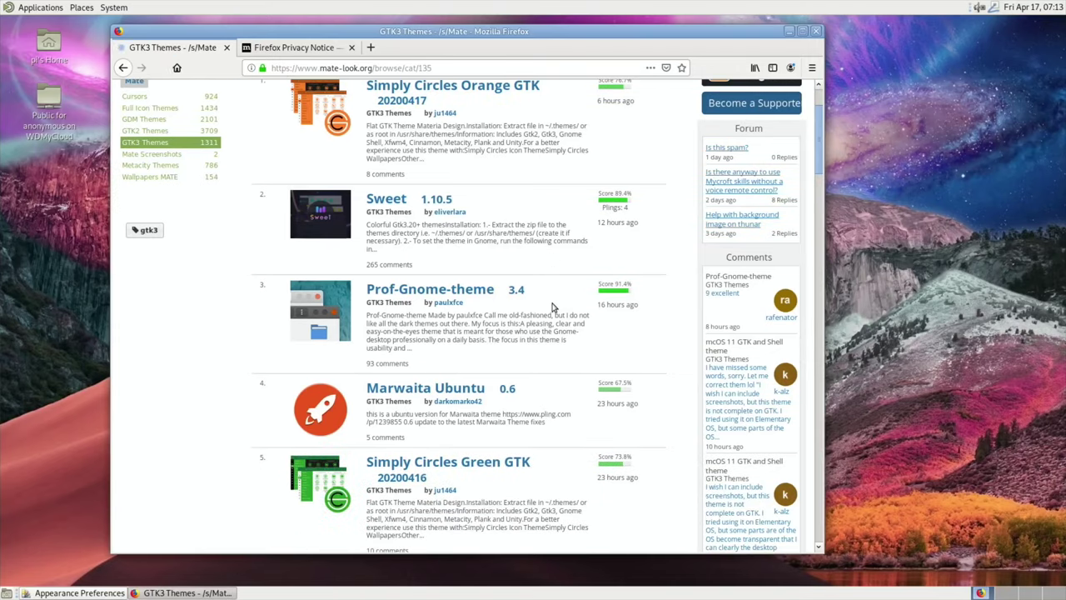
scroll(552, 308, up, 1)
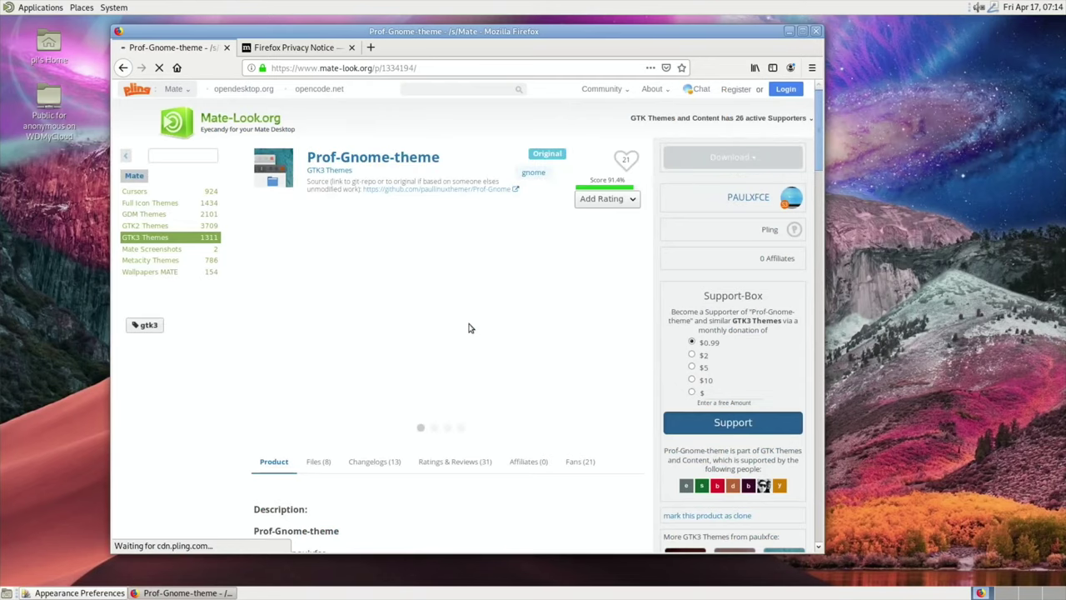
scroll(469, 325, down, 4)
scroll(469, 324, down, 2)
scroll(469, 324, up, 3)
click(469, 324)
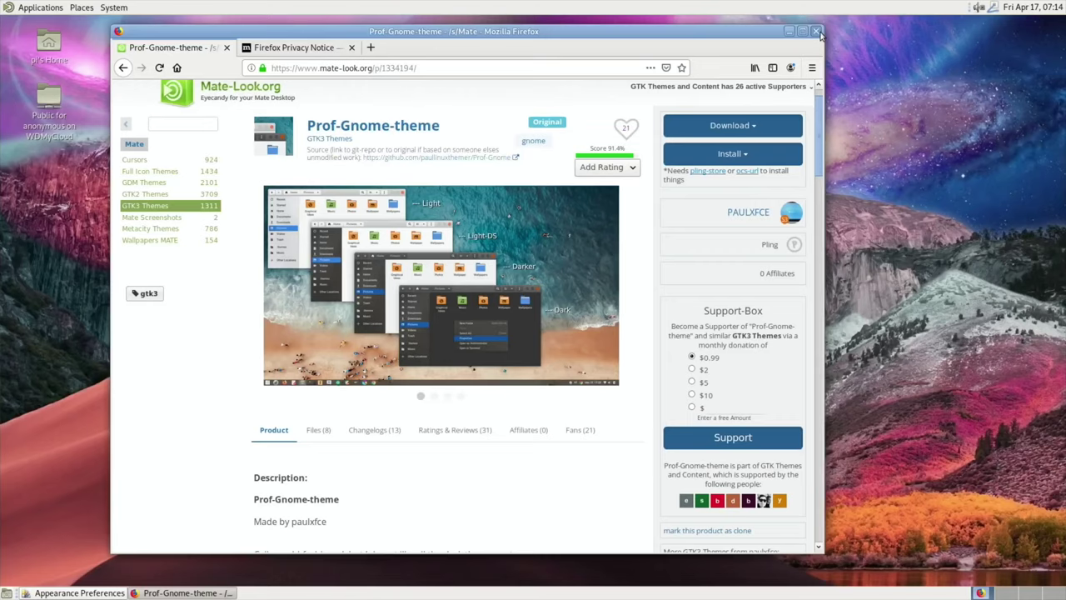
key(ctrl+q)
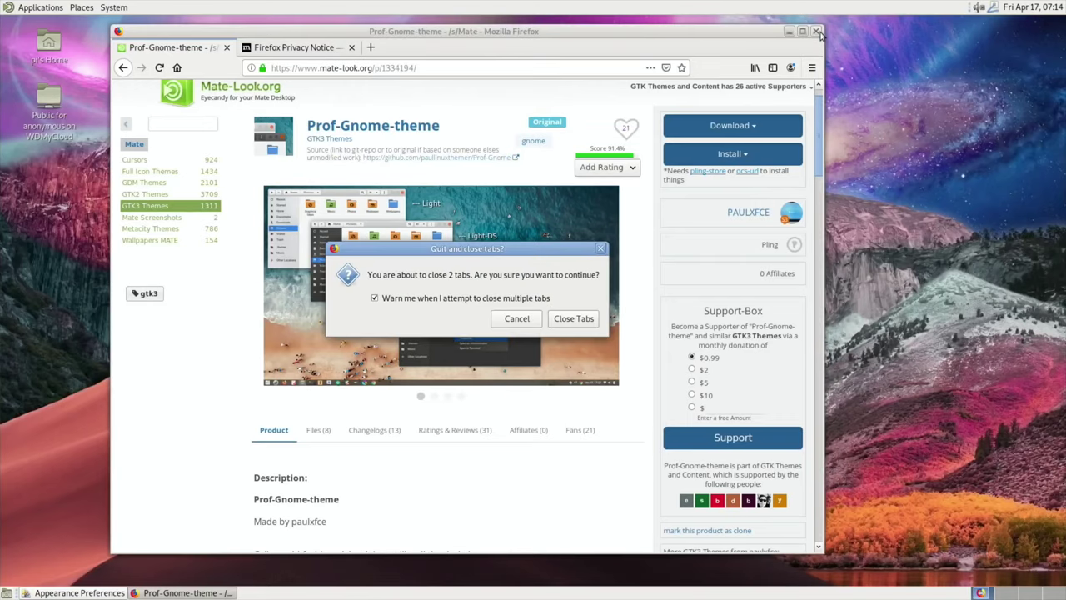
Confirm closing Firefox's tabs, close Appearance Preferences, and open pi's Home folder.
click(564, 319)
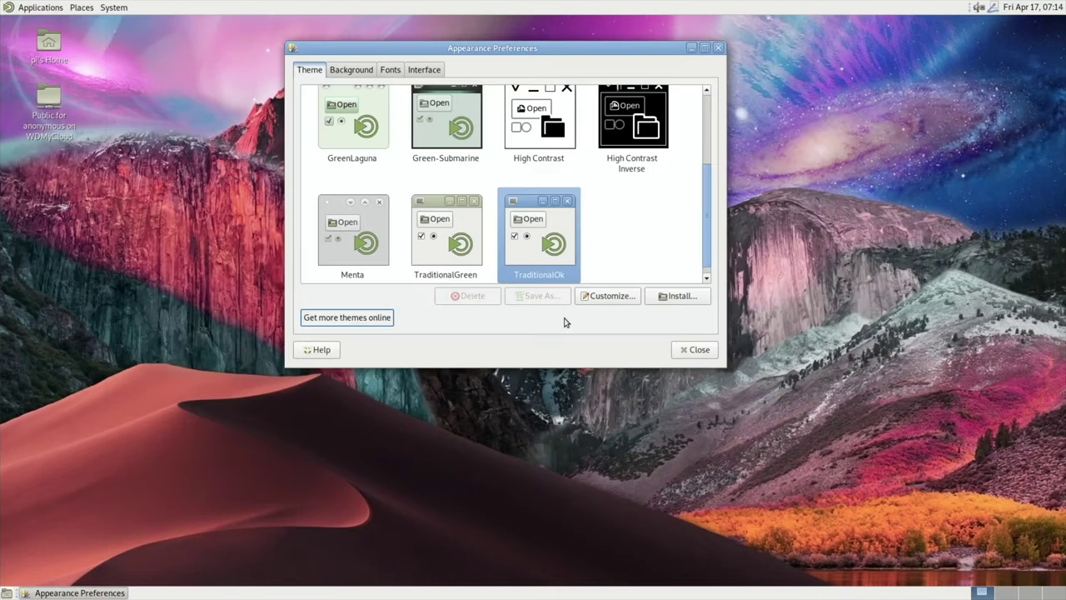
click(719, 49)
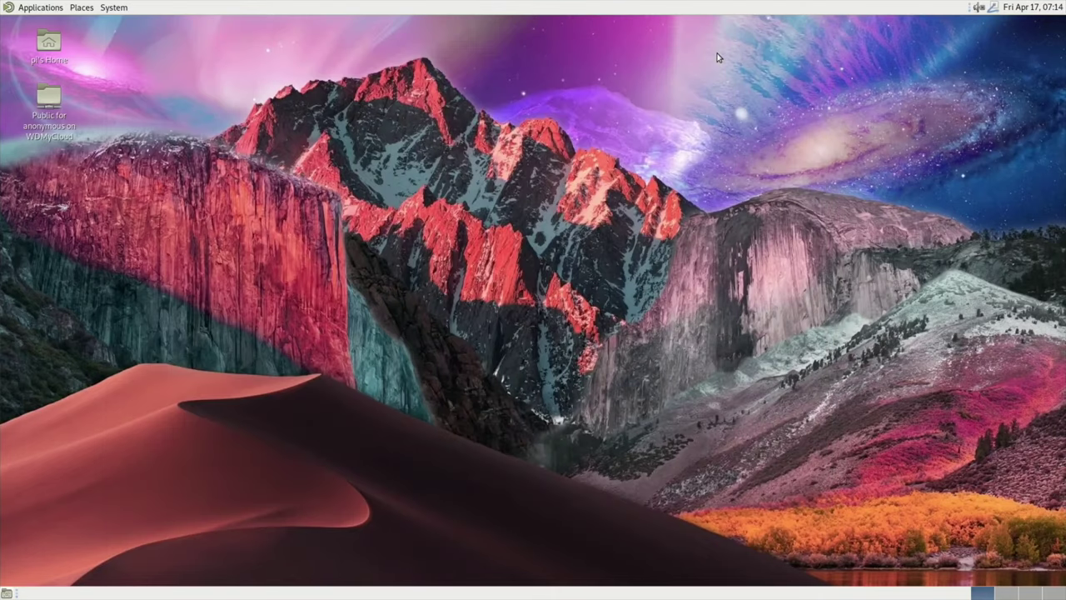
double_click(48, 55)
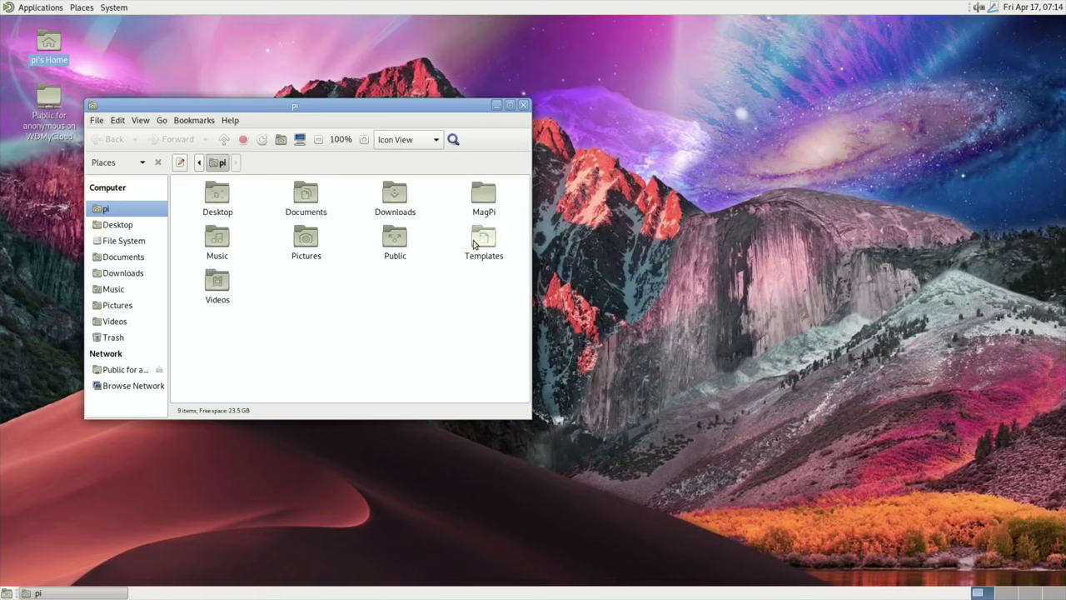
Browse Caja's File, Edit, View and Help menus, close the home window, and show the volume control.
click(96, 121)
click(96, 121)
click(117, 120)
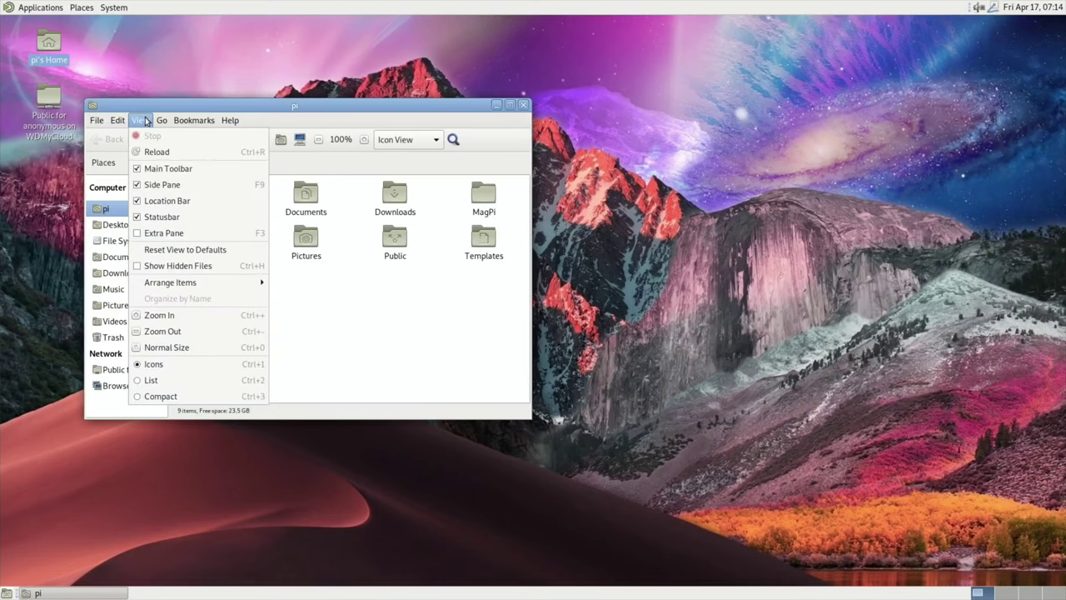
mouse_move(160, 120)
mouse_move(231, 120)
click(525, 106)
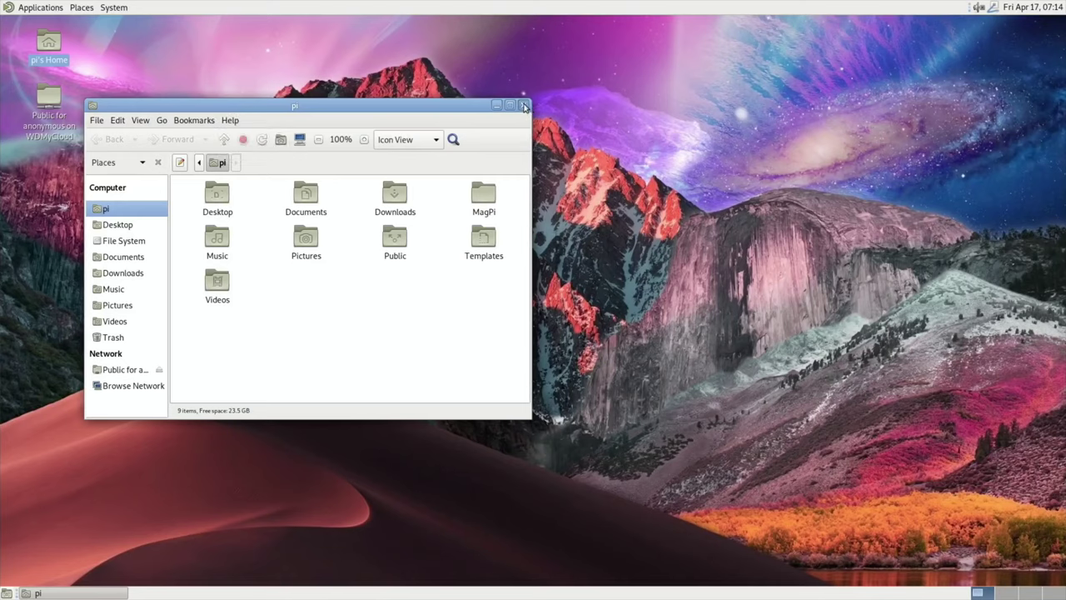
click(524, 106)
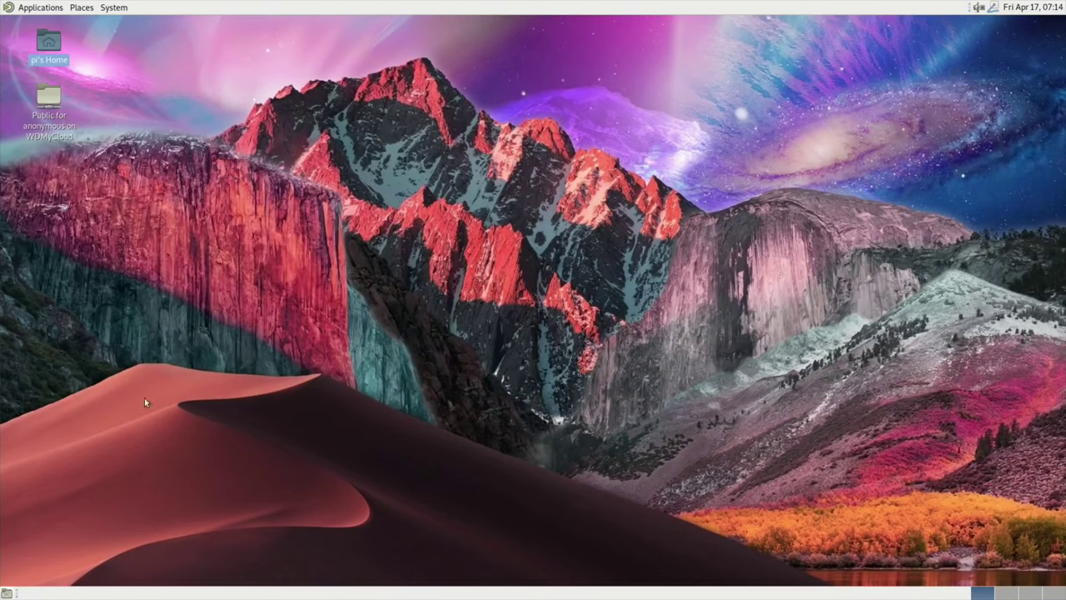
click(978, 9)
Toggle the system sound mute on and off from the panel volume icon's menu.
click(981, 8)
right_click(980, 8)
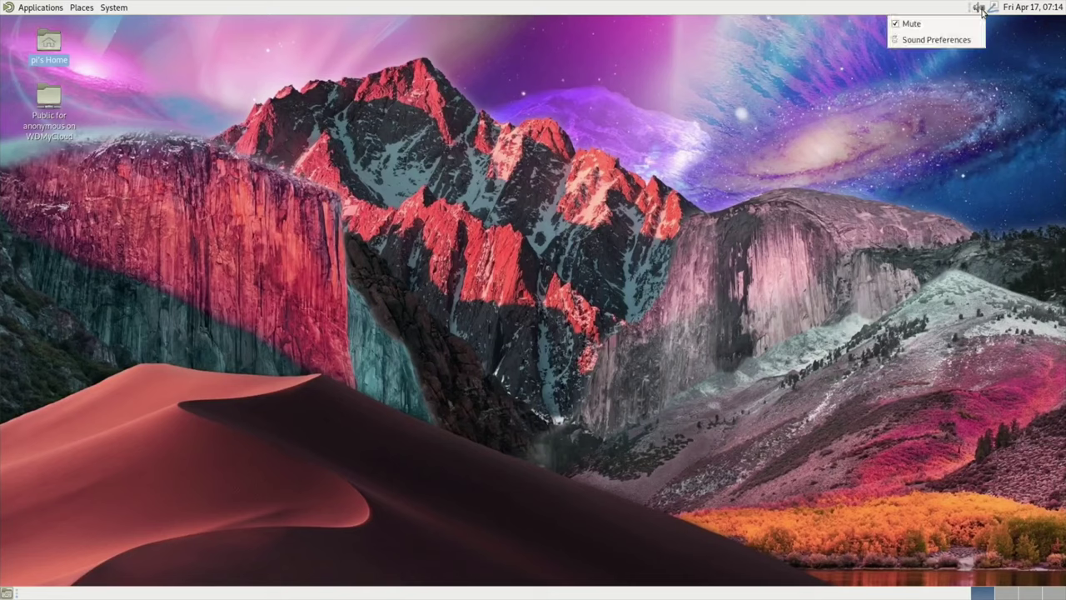
click(925, 23)
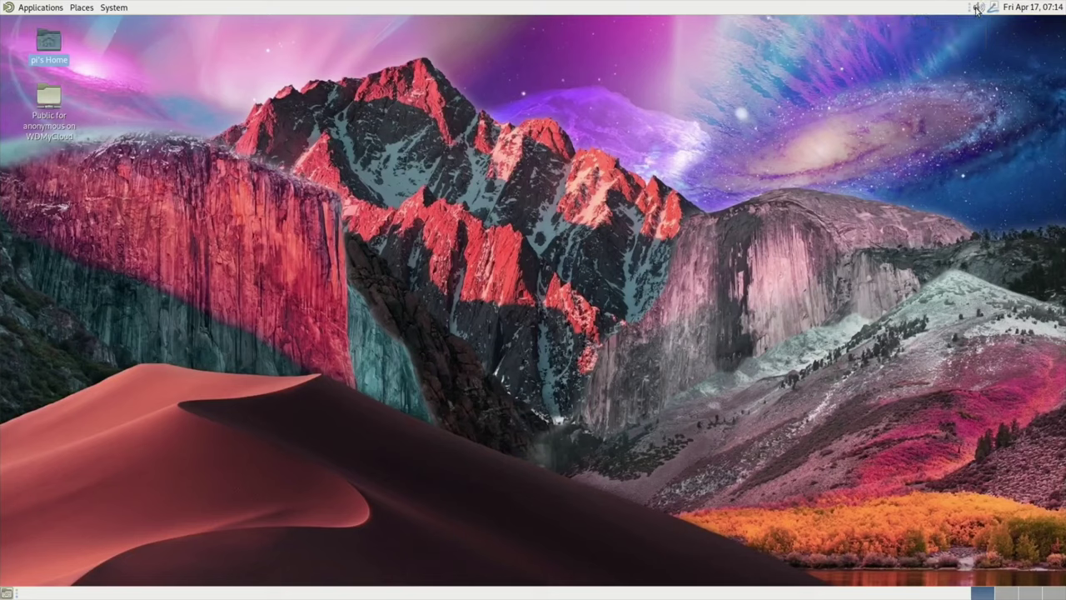
right_click(976, 9)
click(896, 29)
right_click(979, 8)
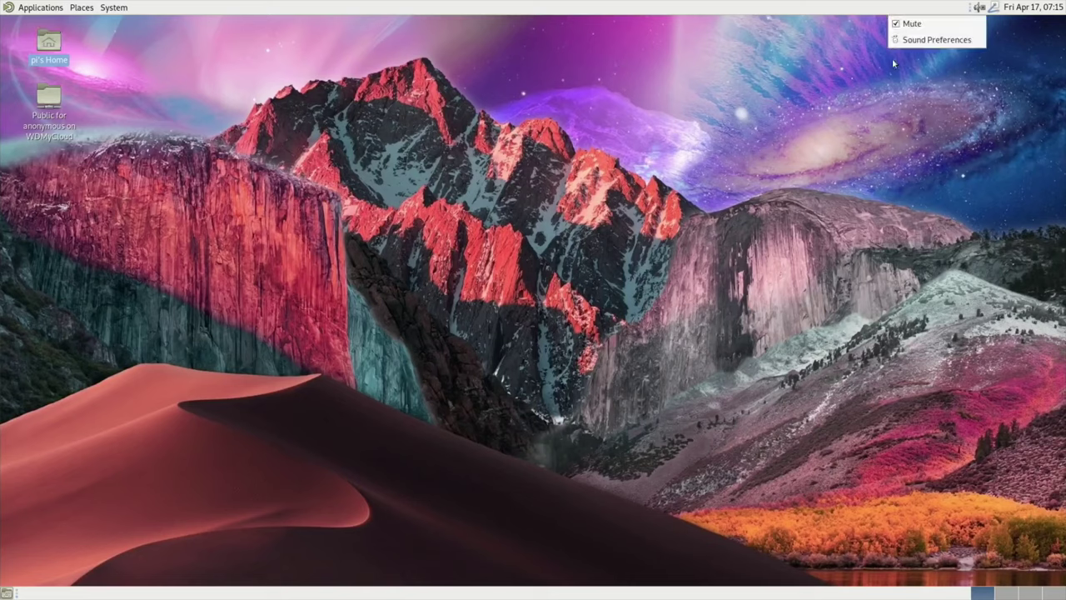
click(908, 24)
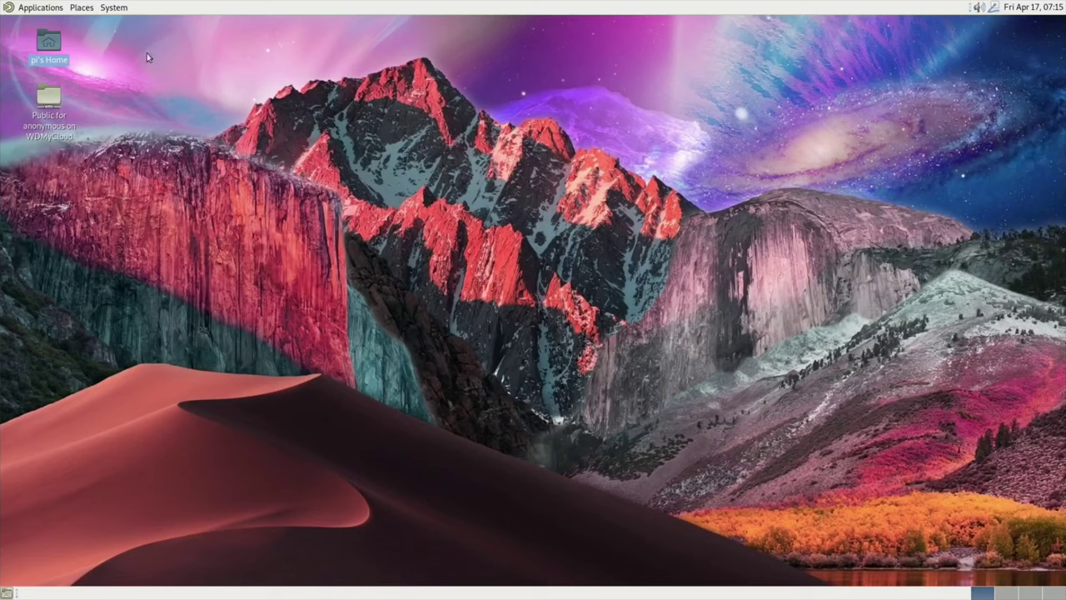
Browse the Applications list, mute the system sound, then reopen Applications.
click(46, 10)
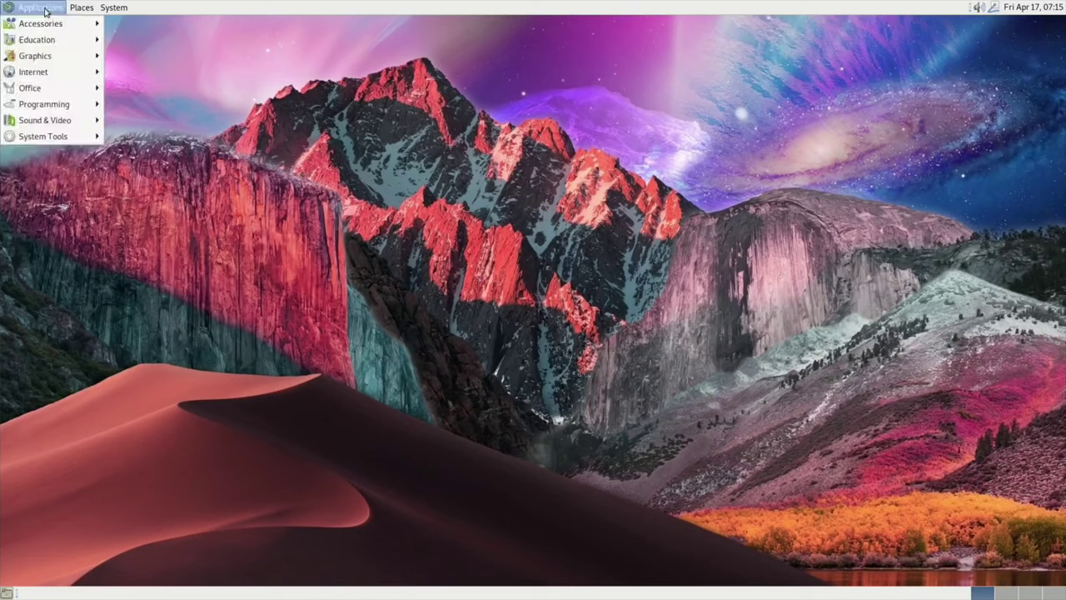
mouse_move(48, 23)
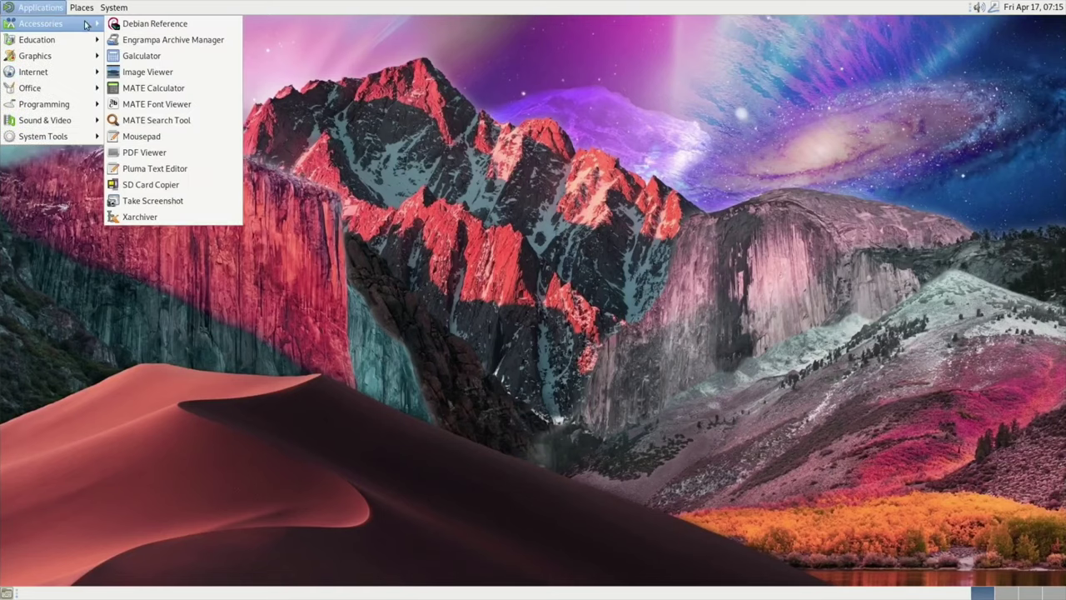
click(750, 50)
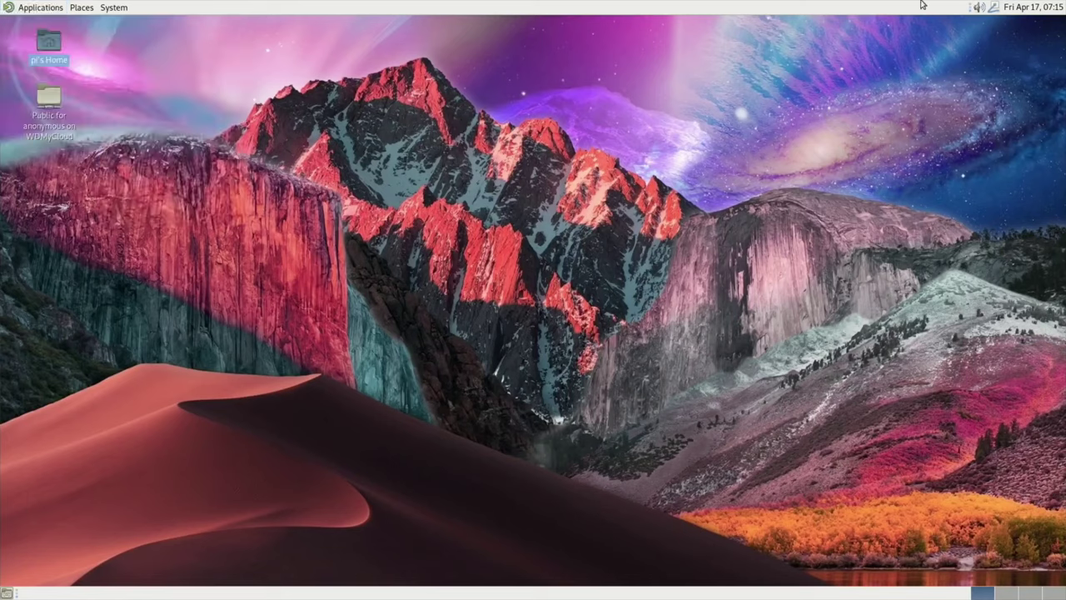
right_click(981, 10)
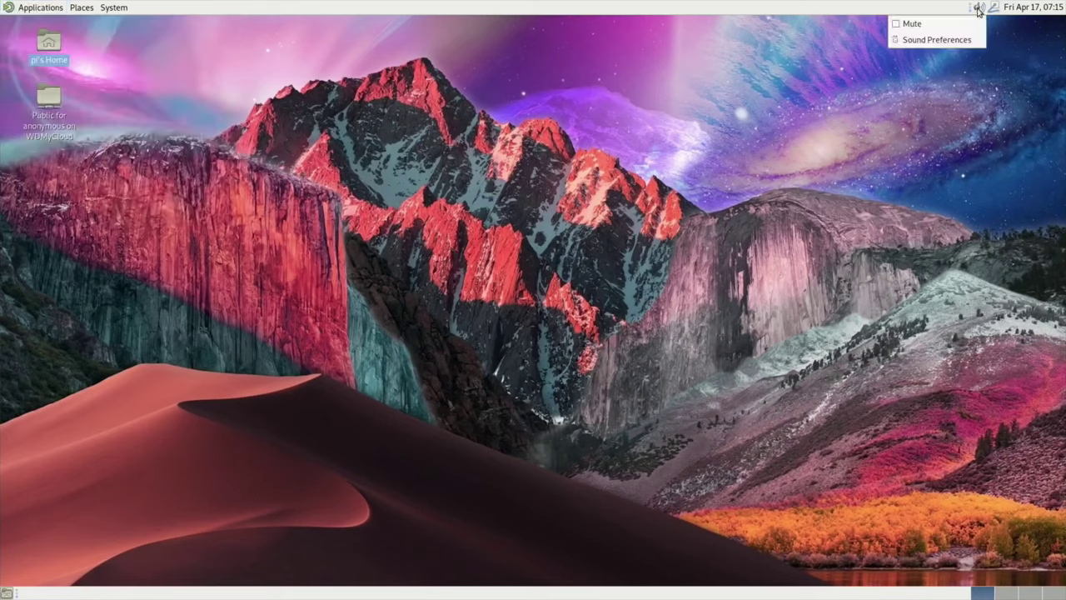
click(901, 25)
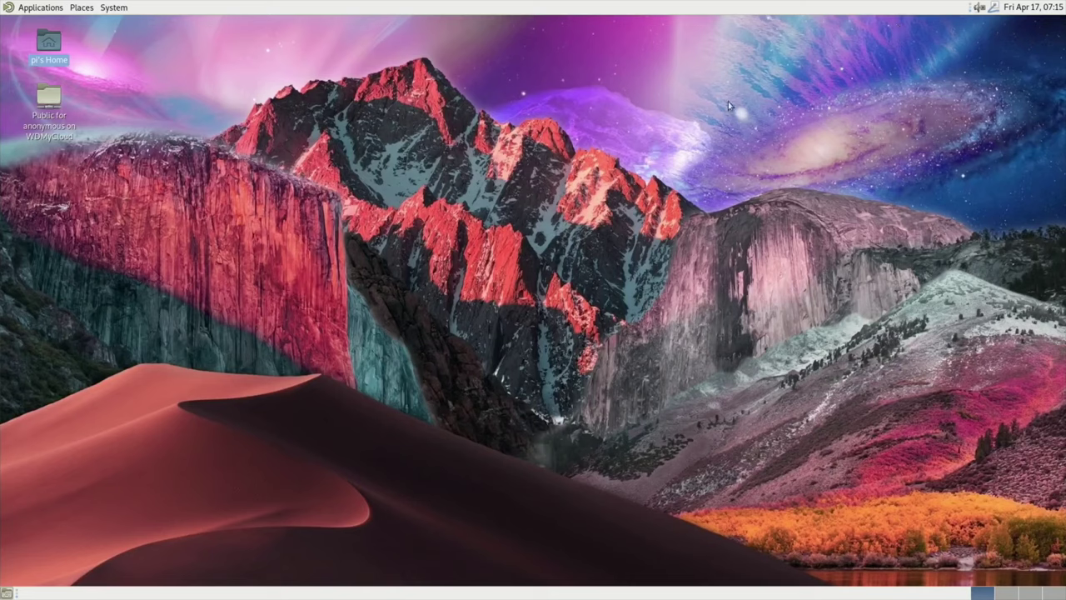
mouse_move(980, 8)
click(10, 10)
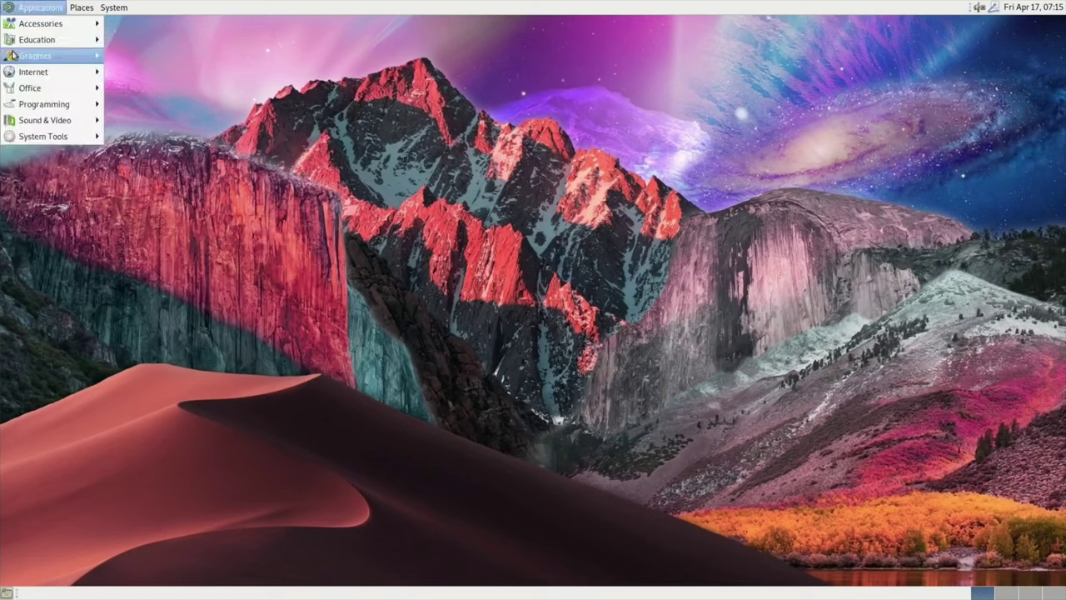
Launch Chromium from Applications > Internet and open the Stadia site.
mouse_move(71, 72)
click(122, 74)
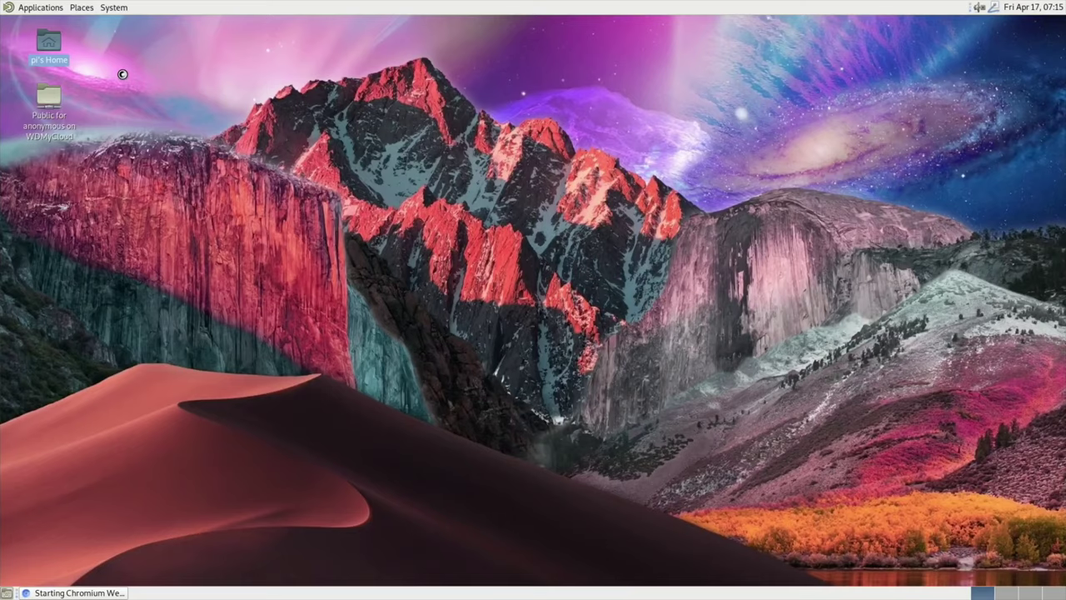
click(500, 283)
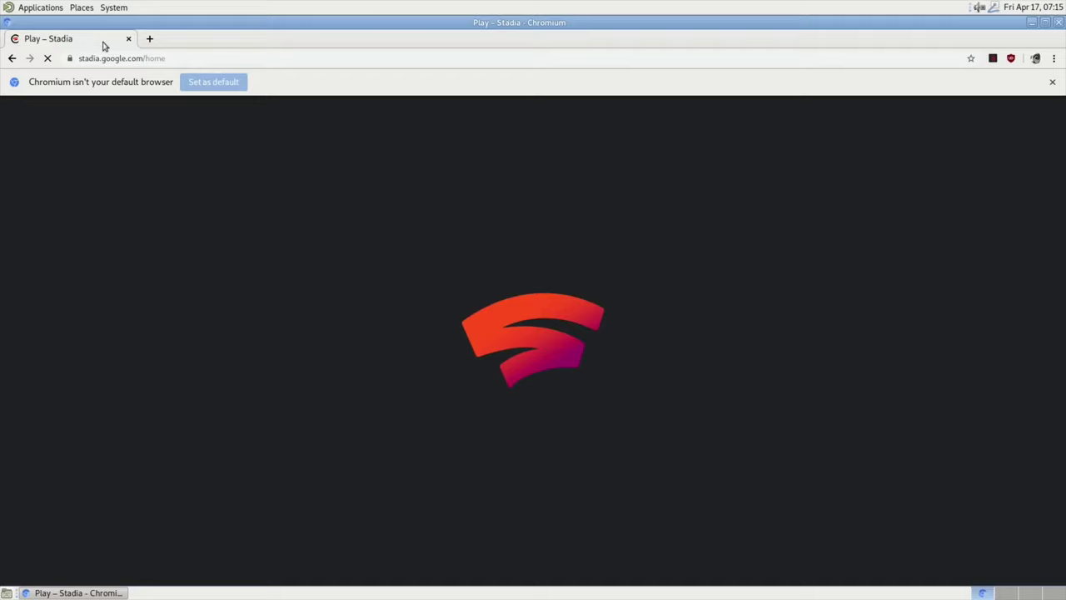
Search the web for 'youtube', open the YouTube result, and rerun a recent YouTube search.
click(118, 53)
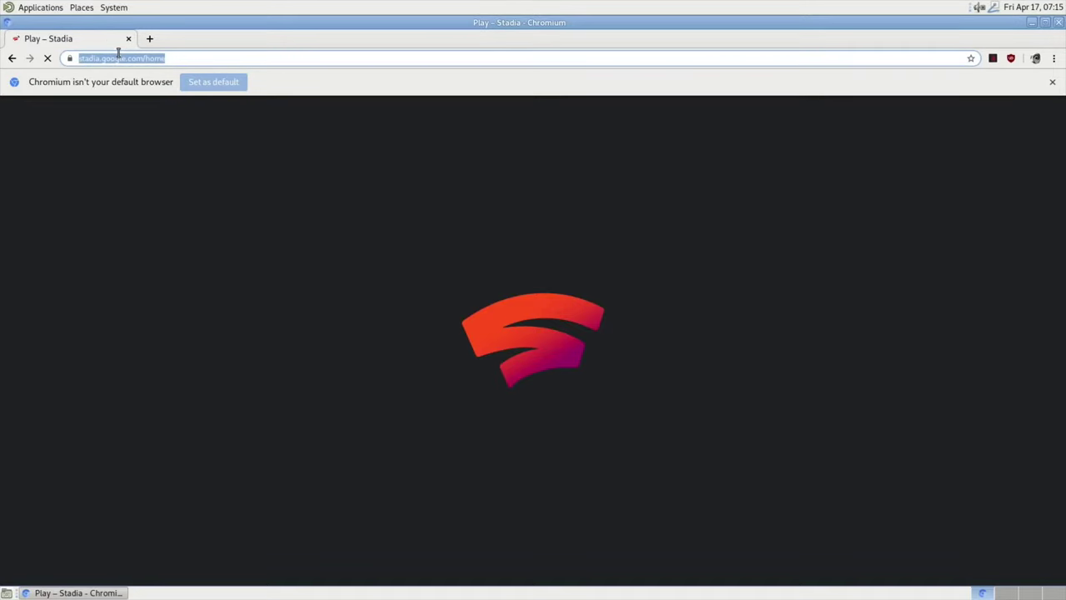
text(youtube)
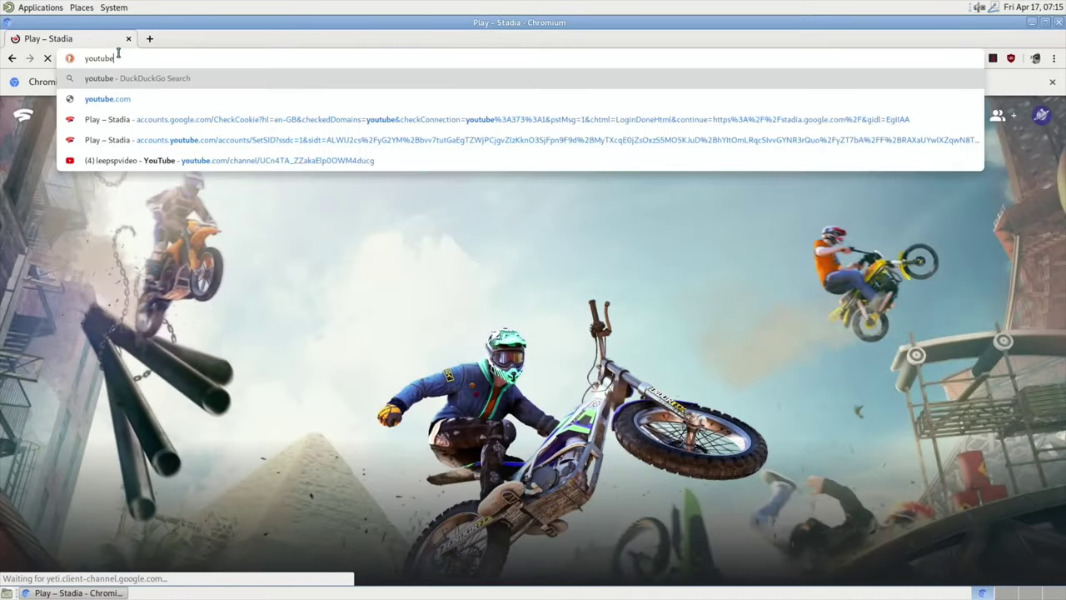
key(Return)
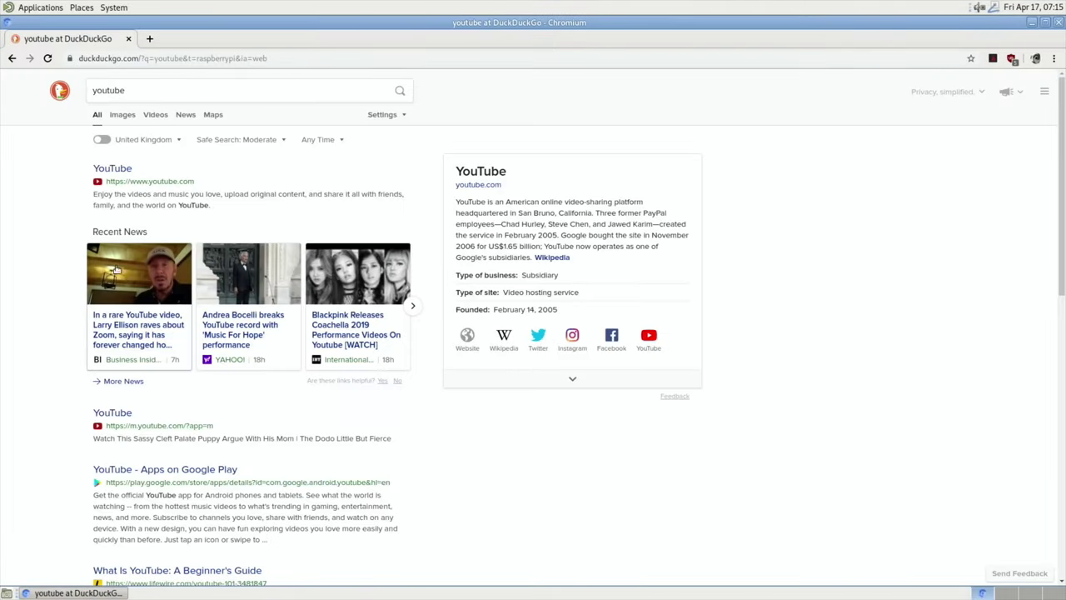
click(111, 413)
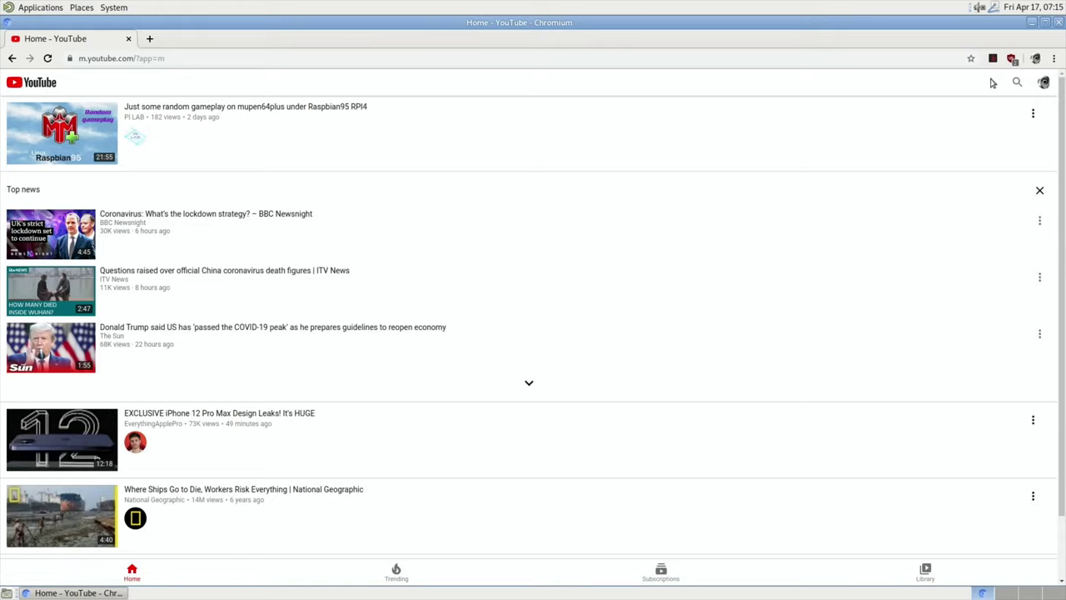
click(1018, 83)
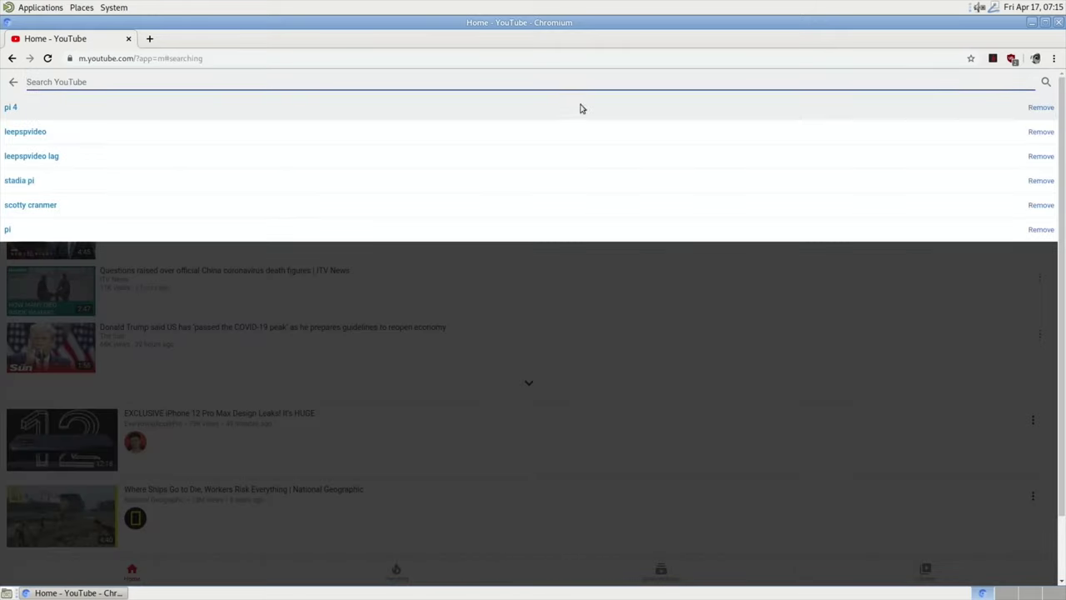
click(250, 131)
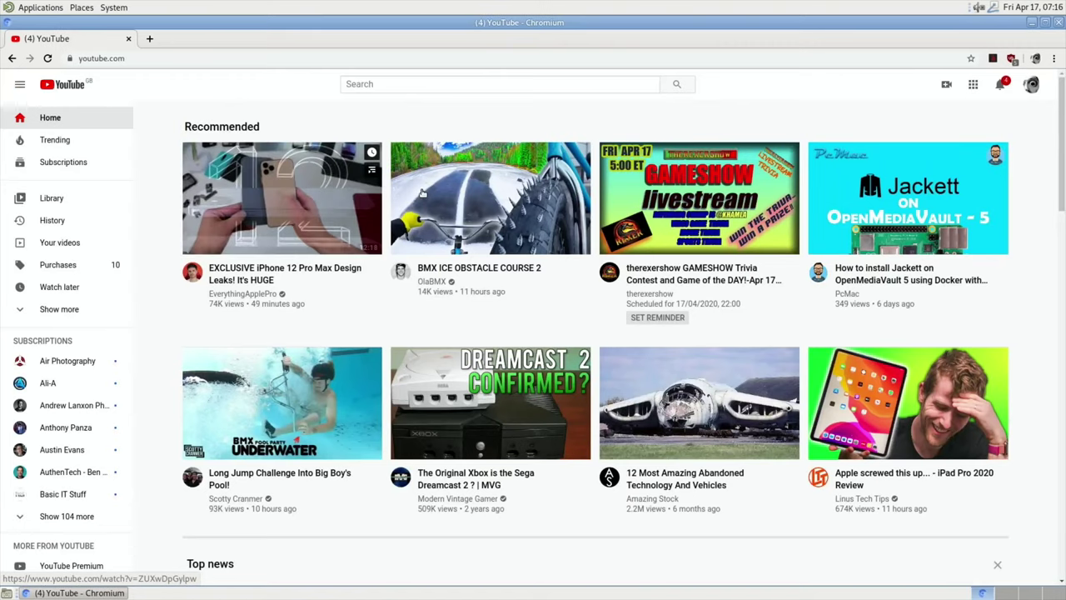
Play the BMX ICE OBSTACLE COURSE 2 video, pause it at 0:49, and mute system sound.
click(500, 203)
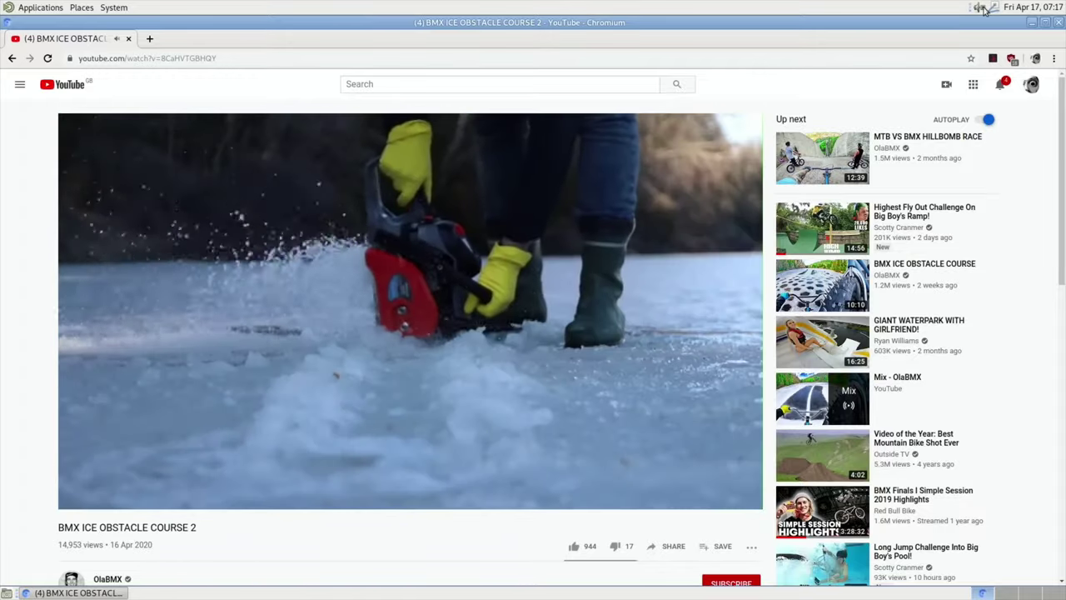
right_click(981, 9)
click(900, 25)
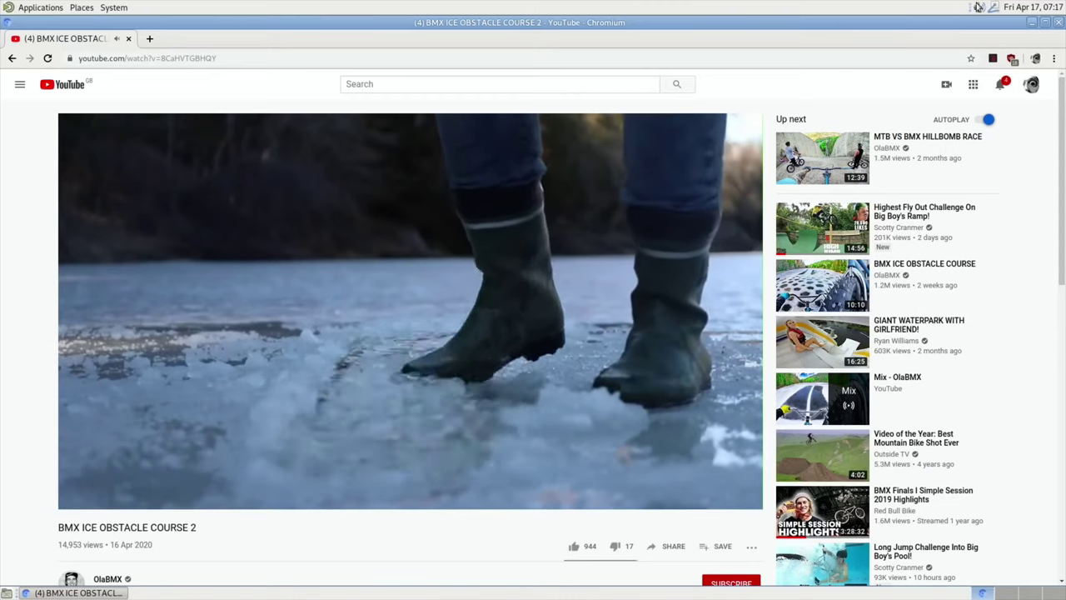
mouse_move(980, 7)
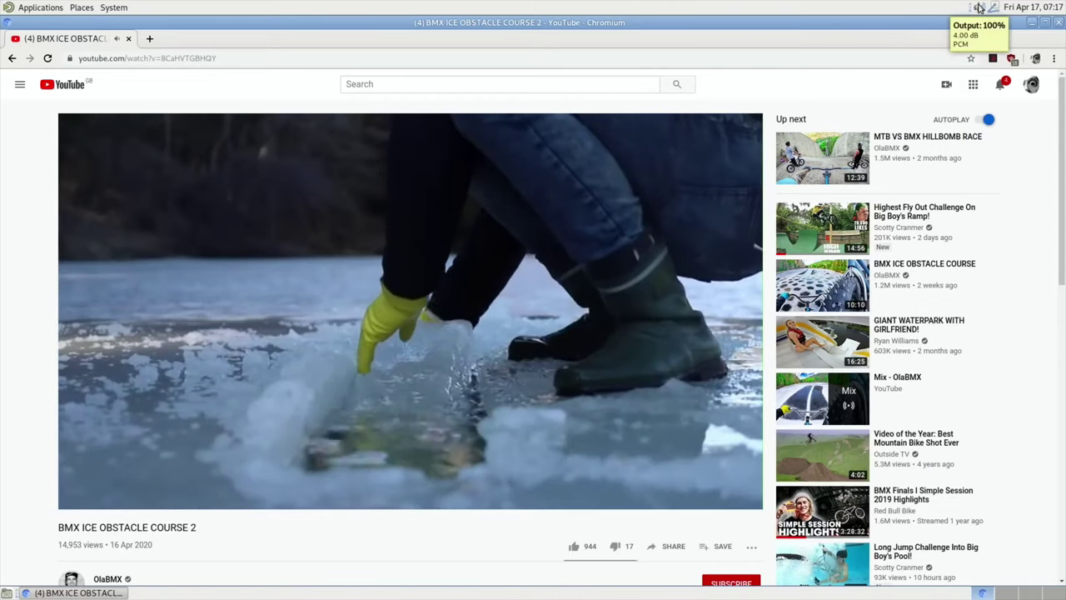
key(space)
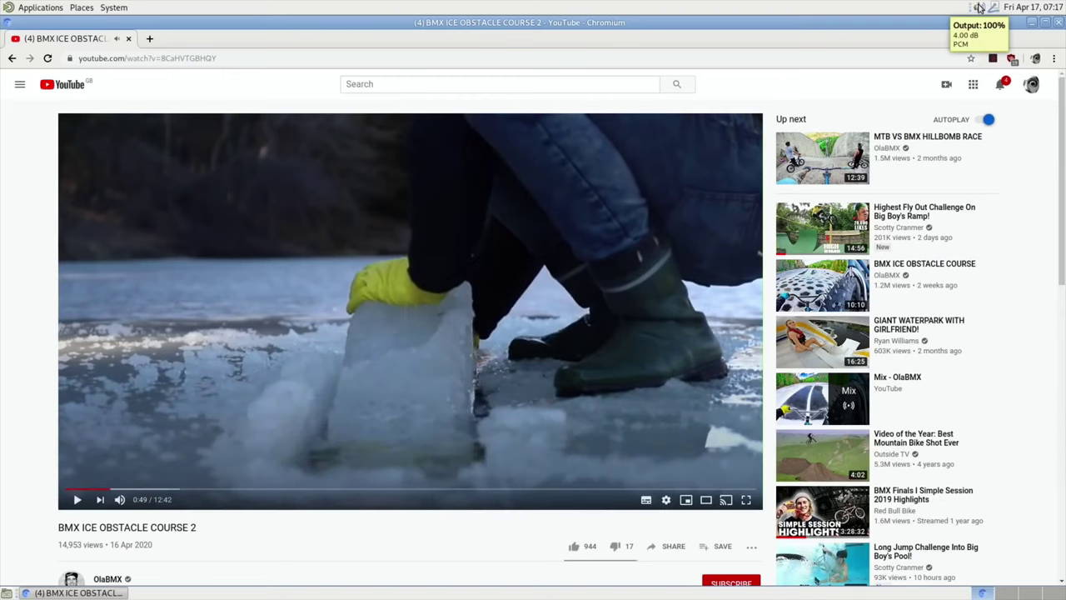
right_click(980, 7)
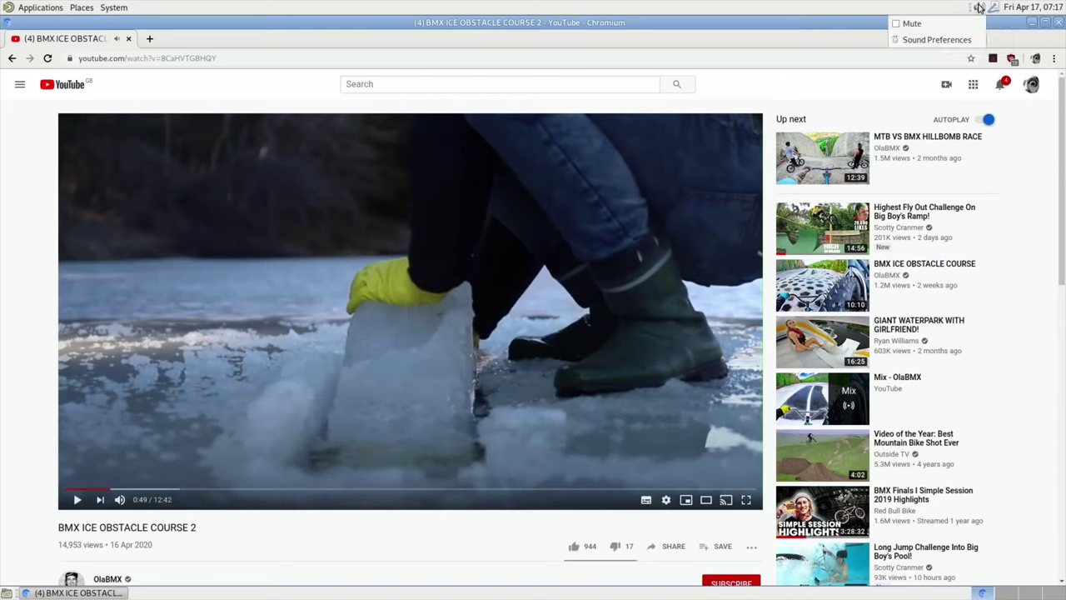
click(898, 25)
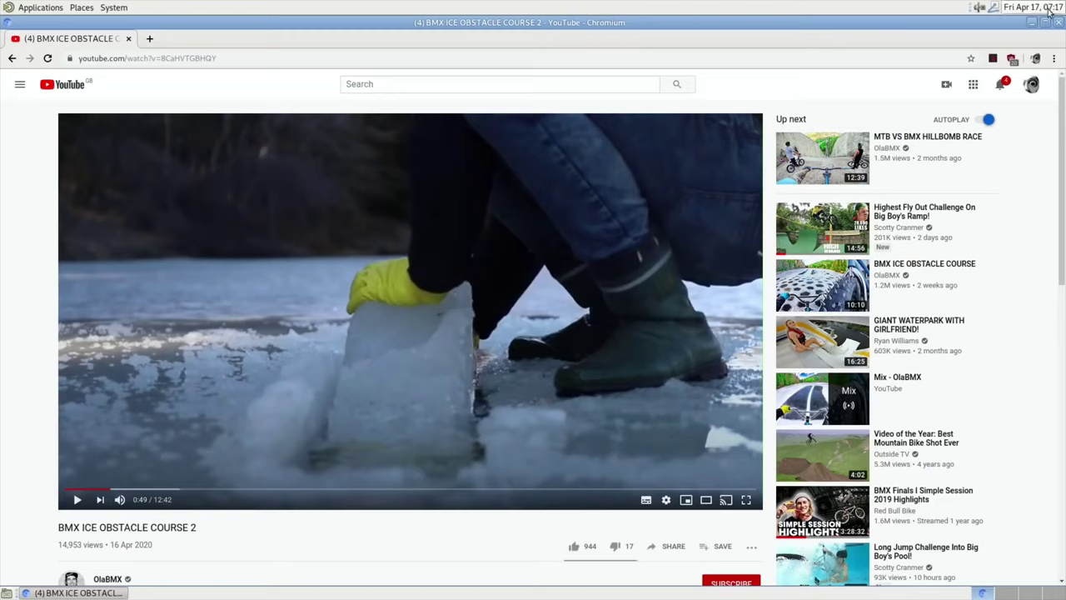
Glance at the Places menu and close the Chromium window.
click(82, 8)
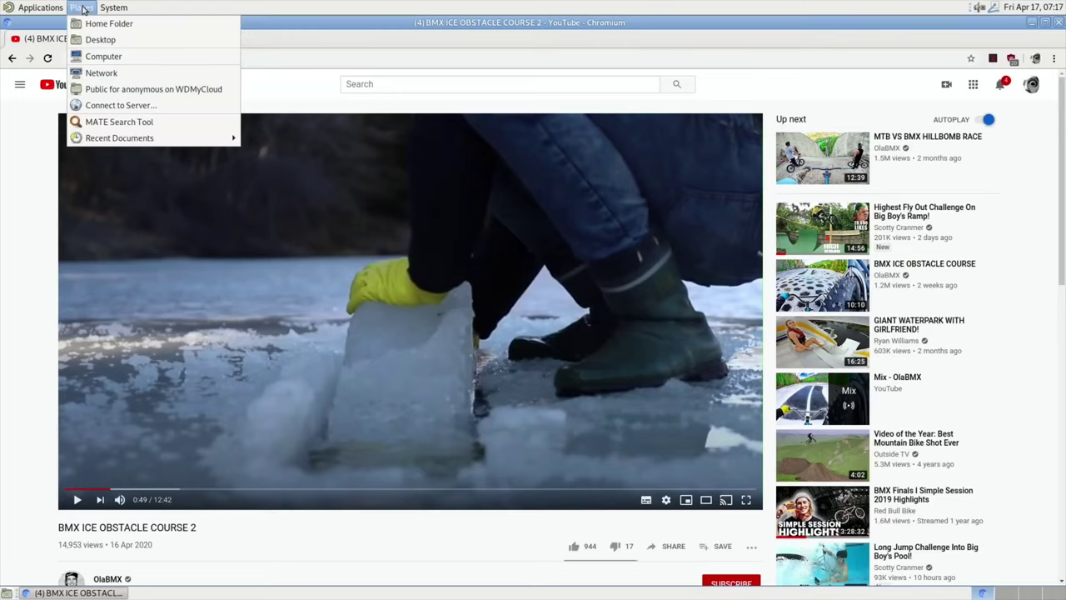
click(339, 14)
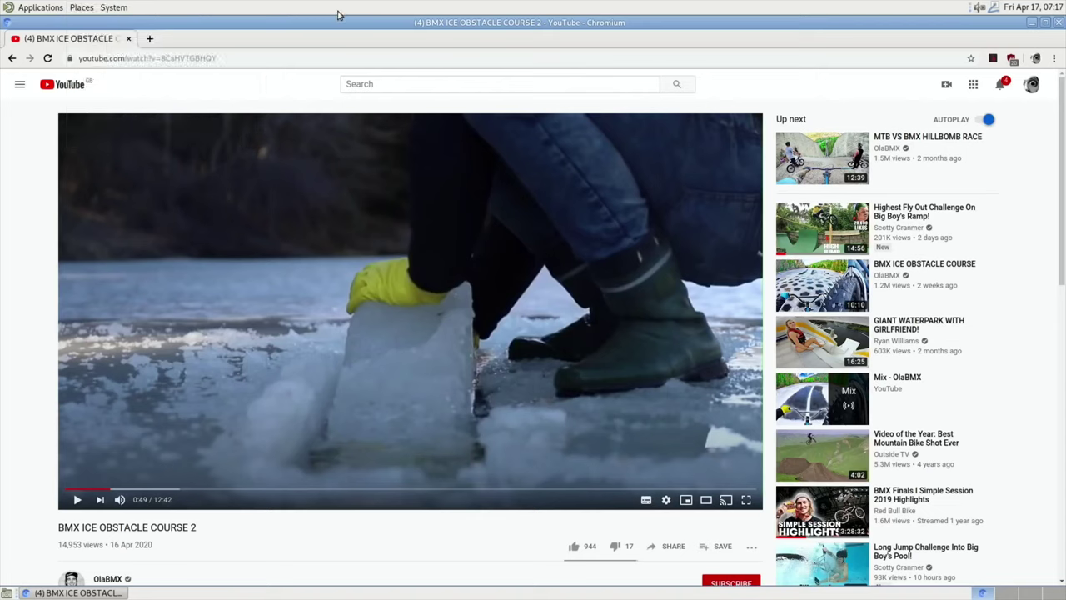
click(1060, 24)
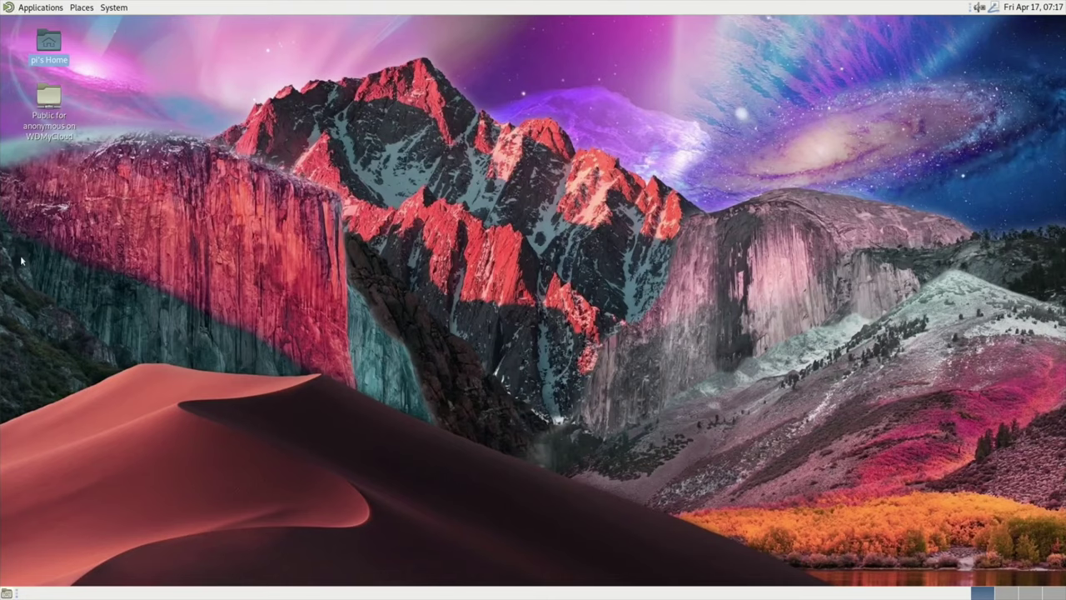
Browse the Applications Office and Sound & Video submenus, ending on the Internet submenu.
click(7, 10)
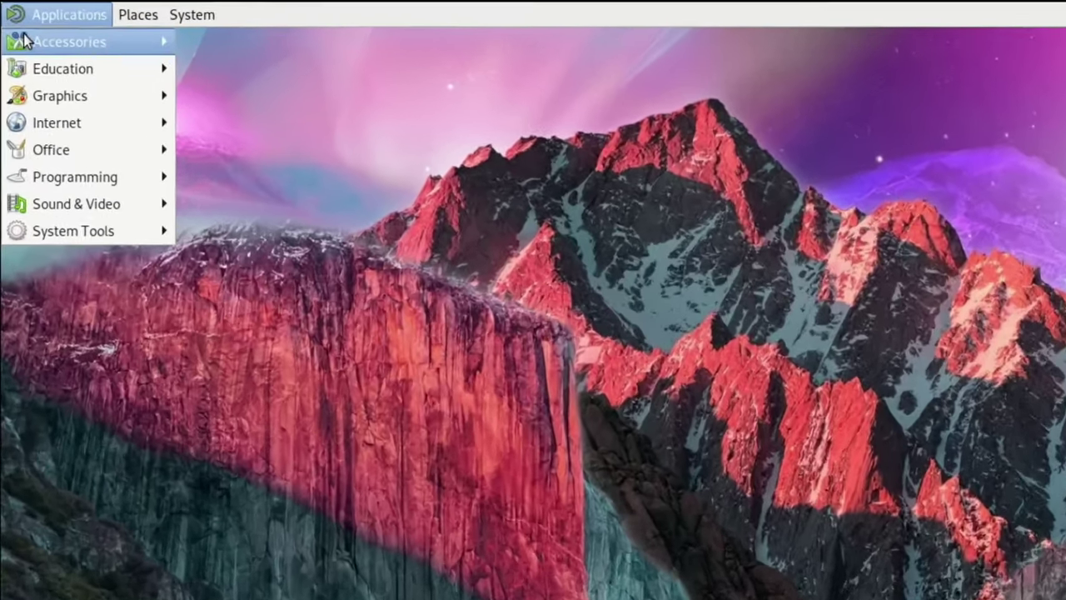
mouse_move(14, 23)
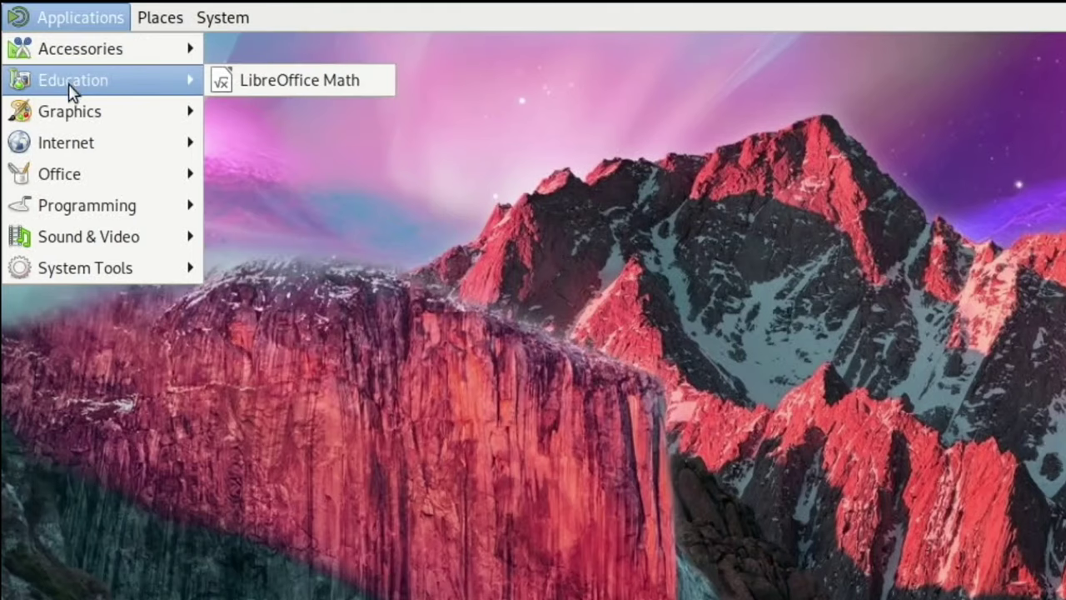
mouse_move(71, 108)
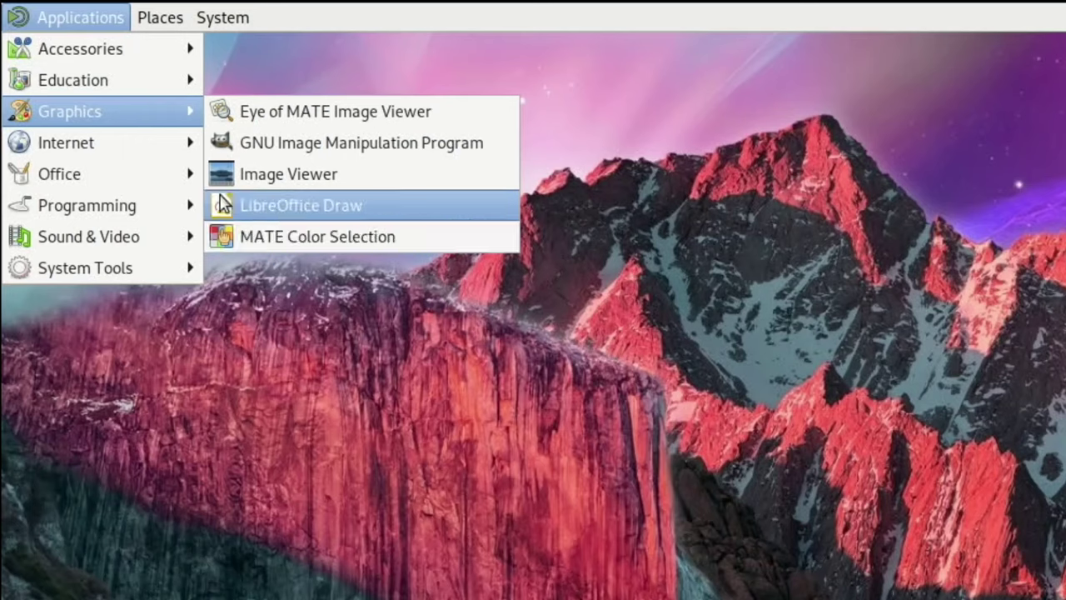
mouse_move(148, 145)
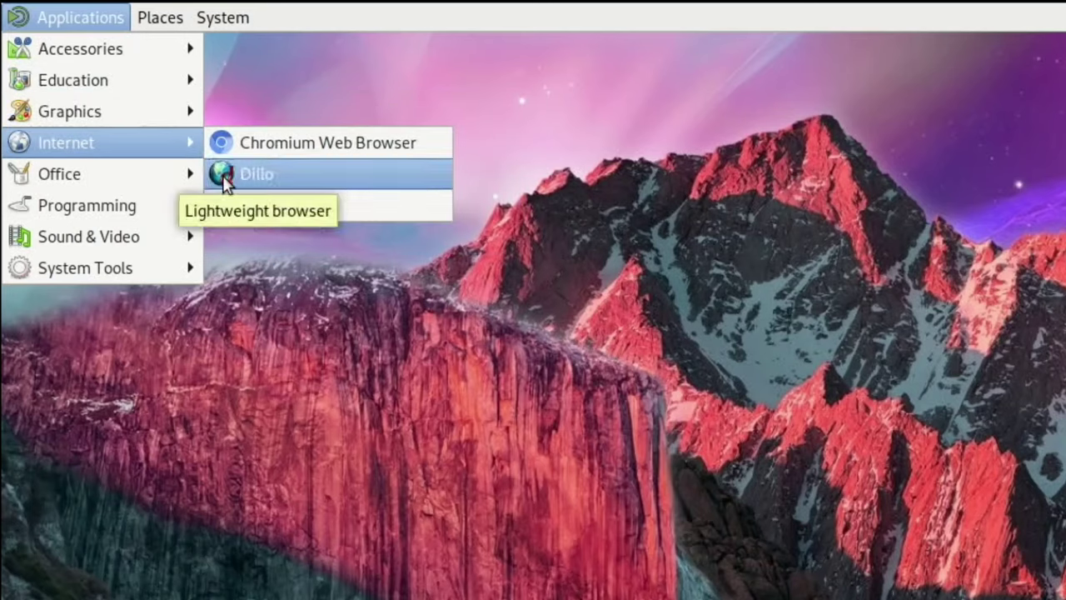
mouse_move(152, 187)
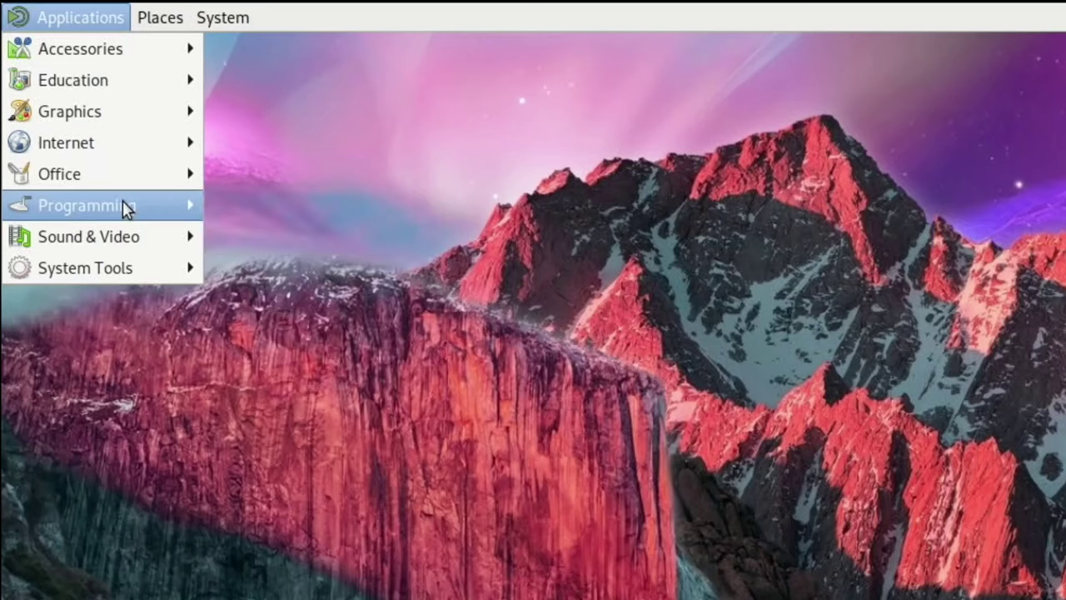
Launch Dillo from Applications > Internet and maximize its window.
mouse_move(114, 232)
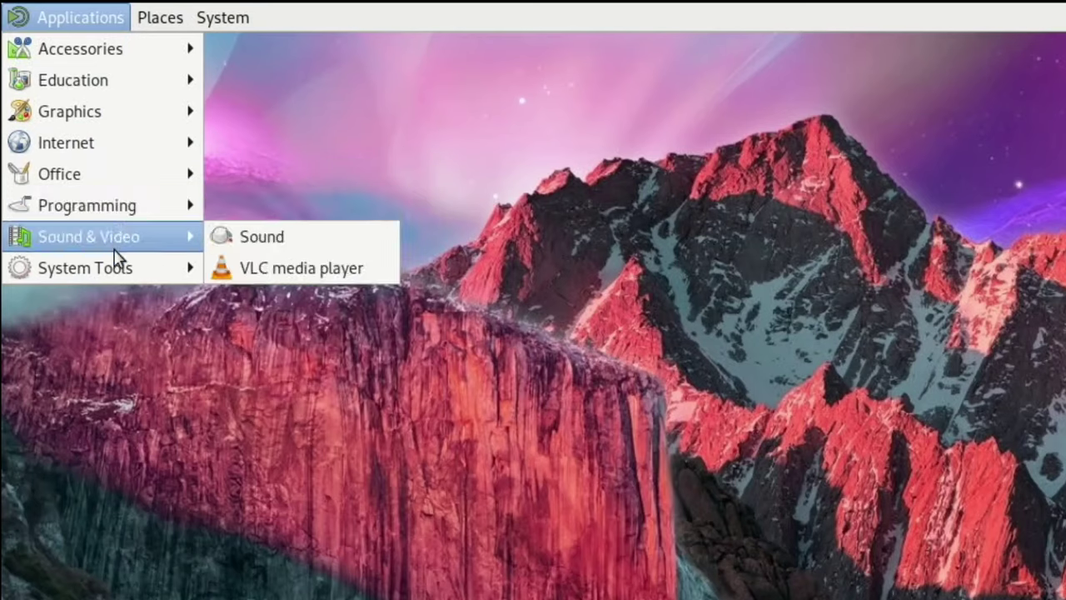
mouse_move(99, 179)
mouse_move(102, 150)
click(250, 172)
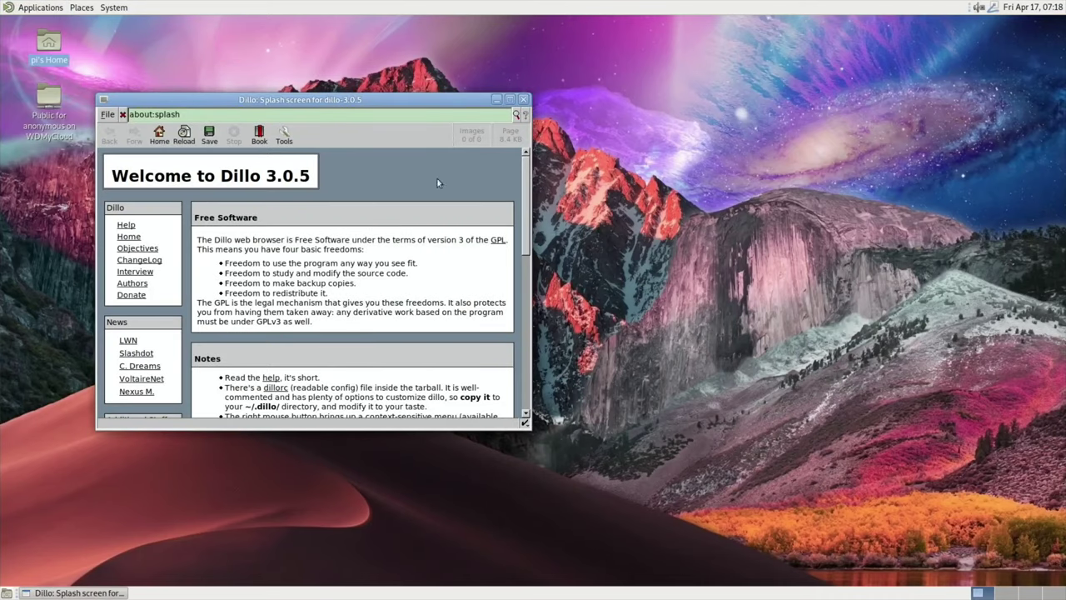
click(510, 99)
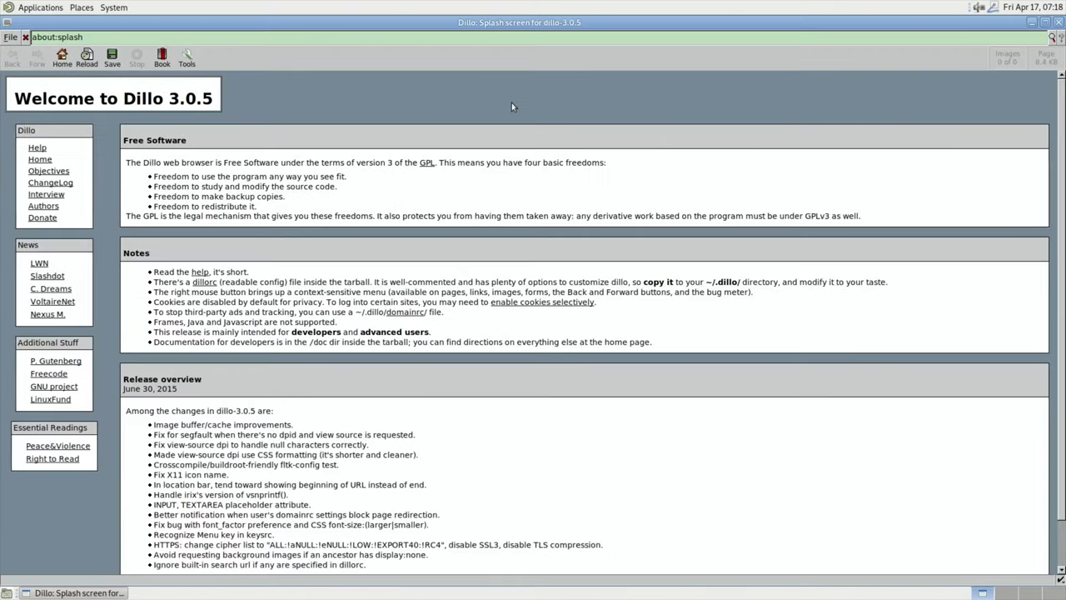
Search DuckDuckGo for hotukdeals and open the hotukdeals.com result.
key(ctrl+l)
text(hotukdeals)
key(Return)
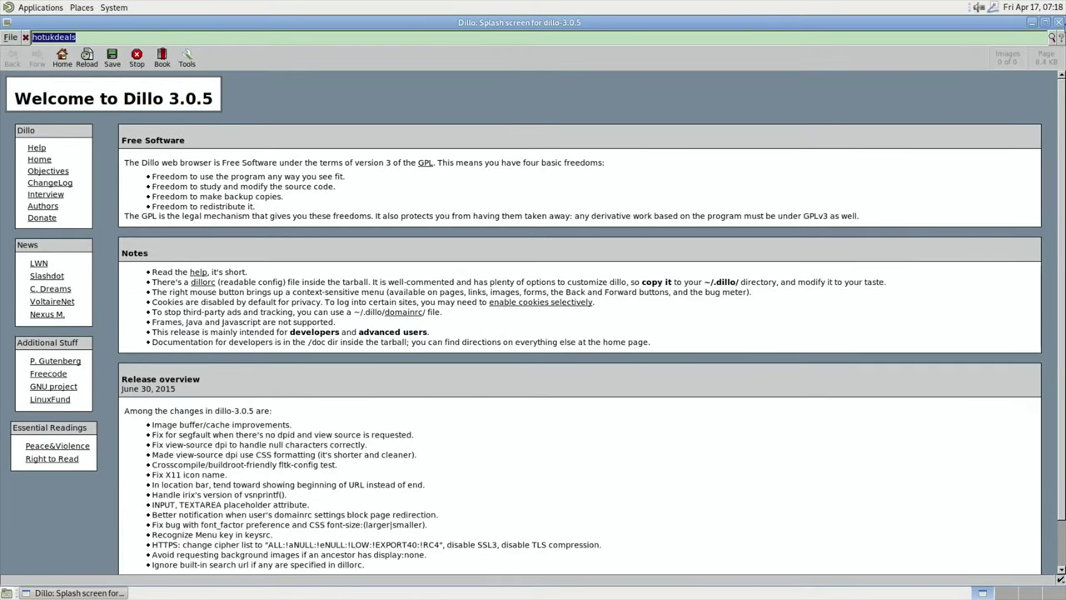
click(1052, 39)
text(hotukdeals)
key(Return)
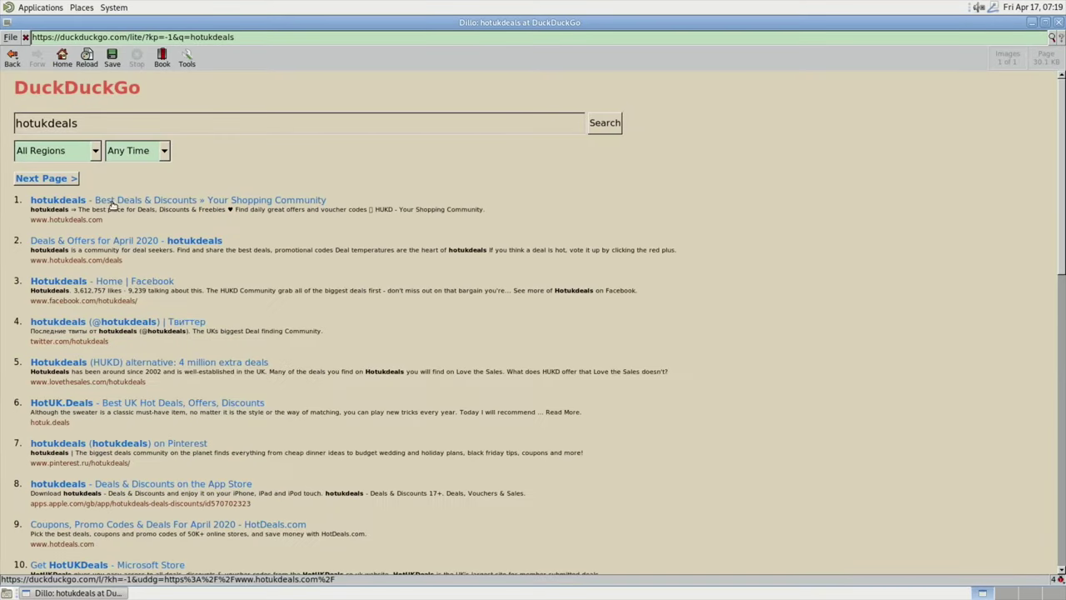
click(108, 201)
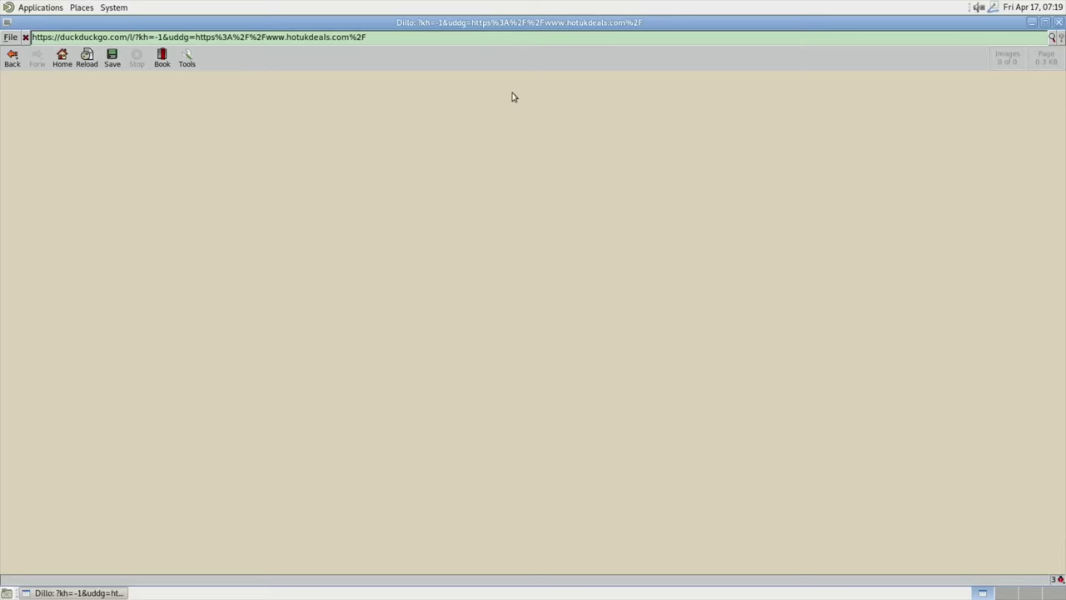
Close Dillo, look through the Applications, Places and System menus, and open Places > Home Folder.
click(1058, 24)
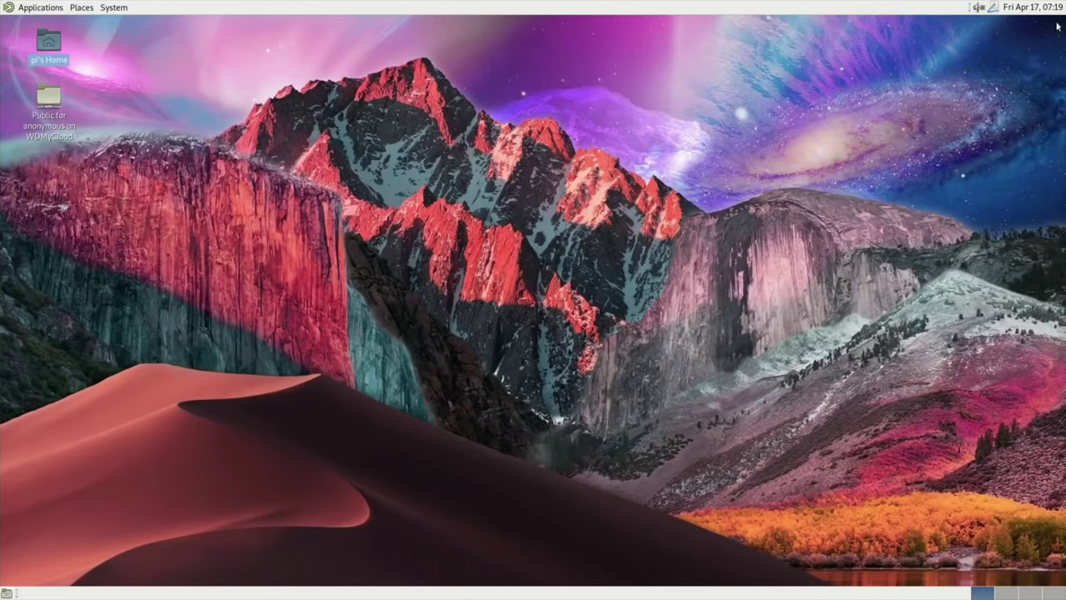
click(25, 9)
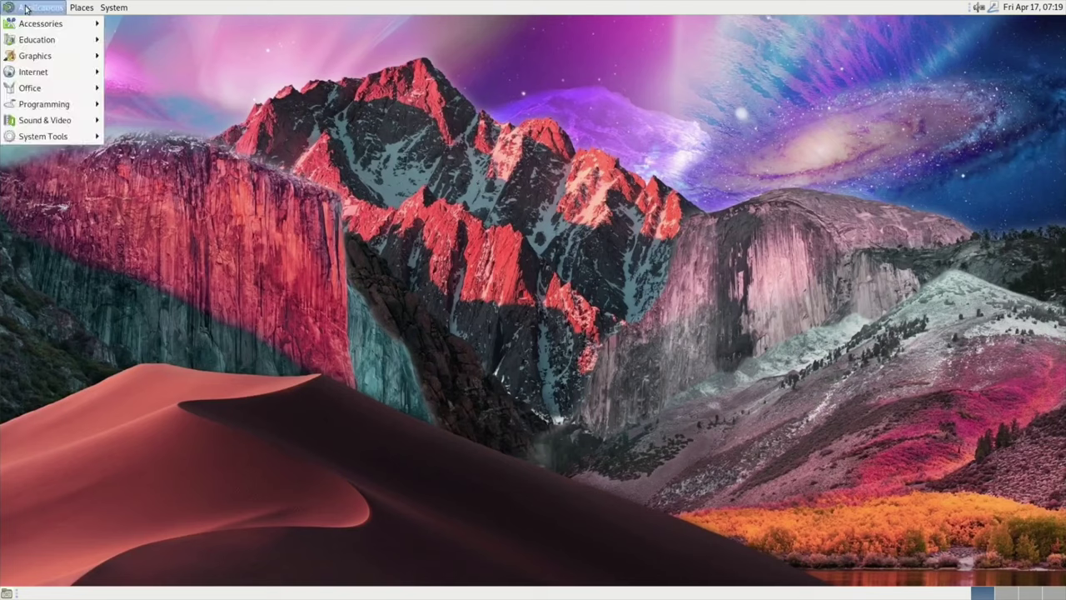
mouse_move(74, 12)
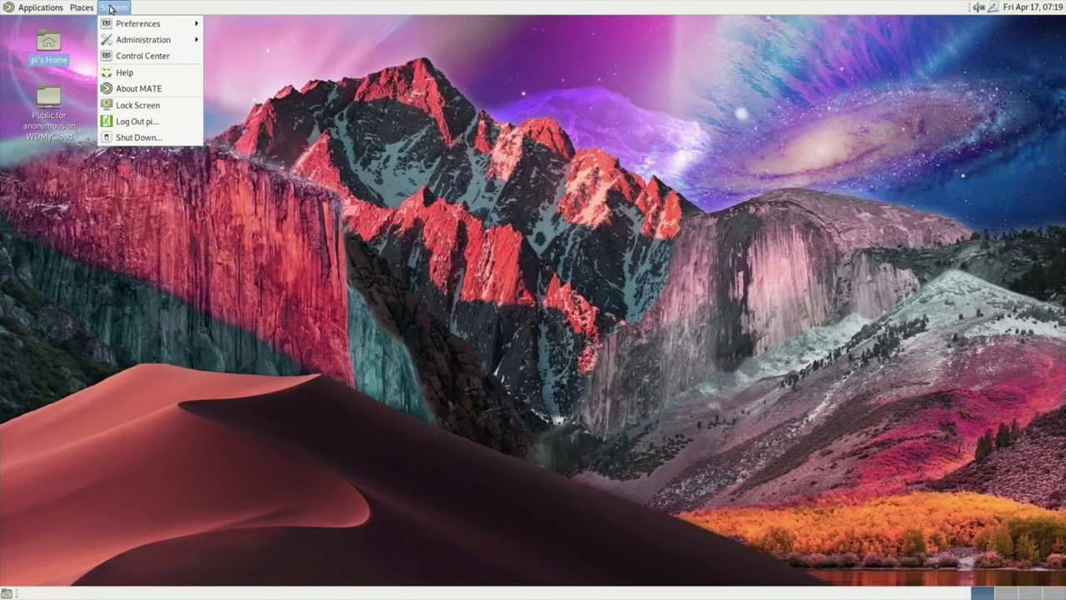
mouse_move(30, 10)
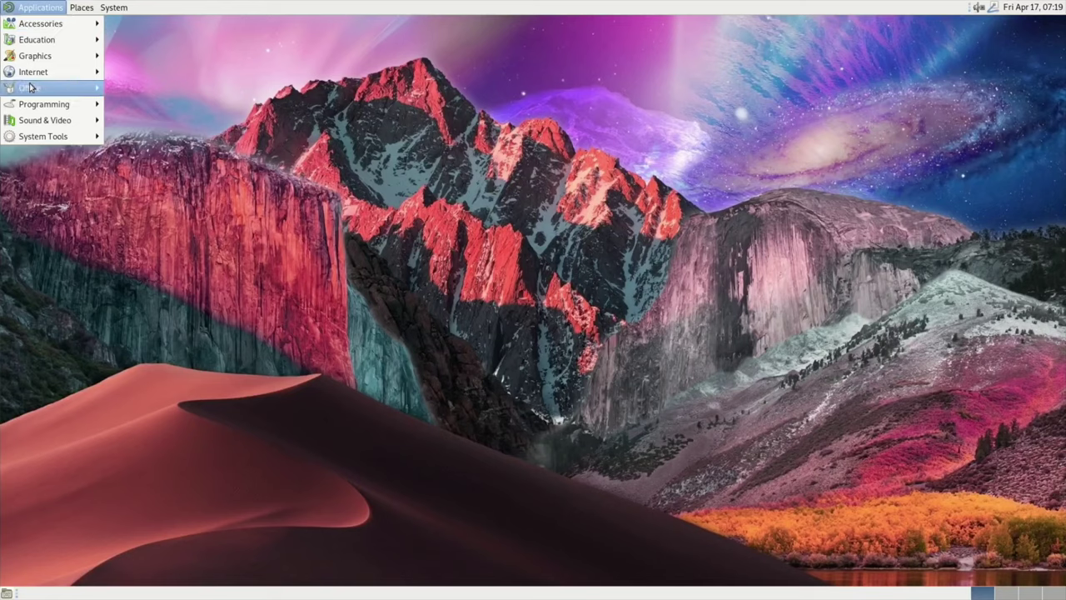
mouse_move(32, 110)
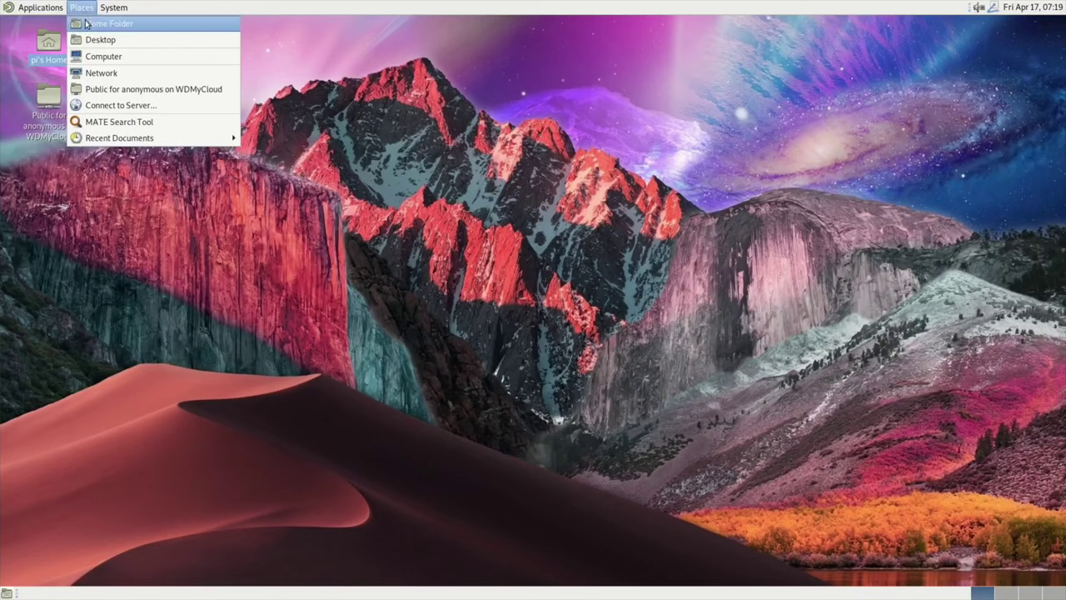
click(85, 22)
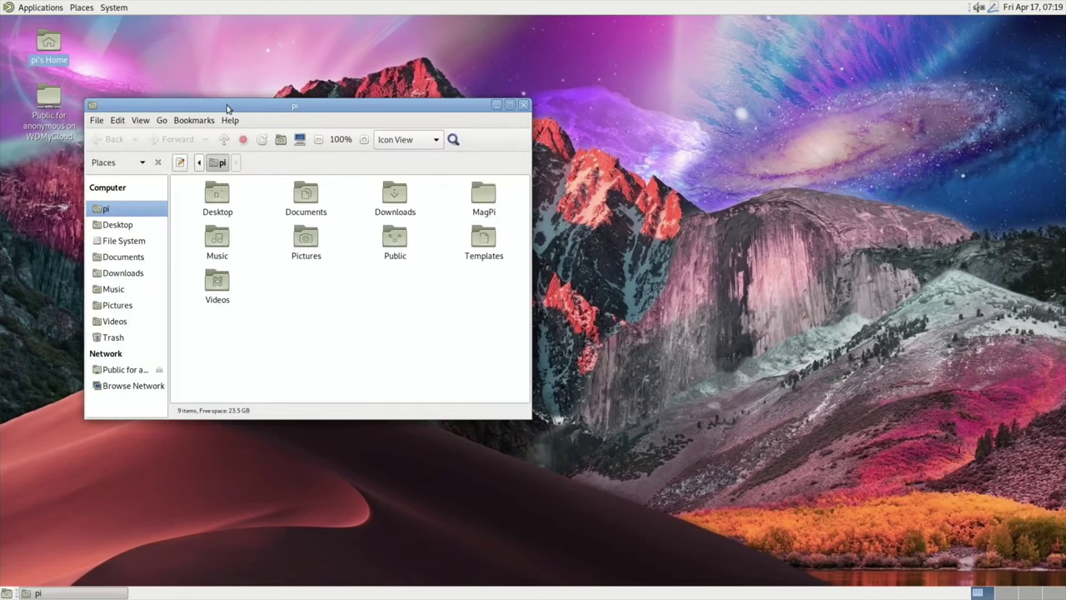
Centre the home folder window and open Displays preferences showing the Samsung 7" at 1920x1080, 60 Hz.
drag(227, 107, 456, 138)
click(121, 9)
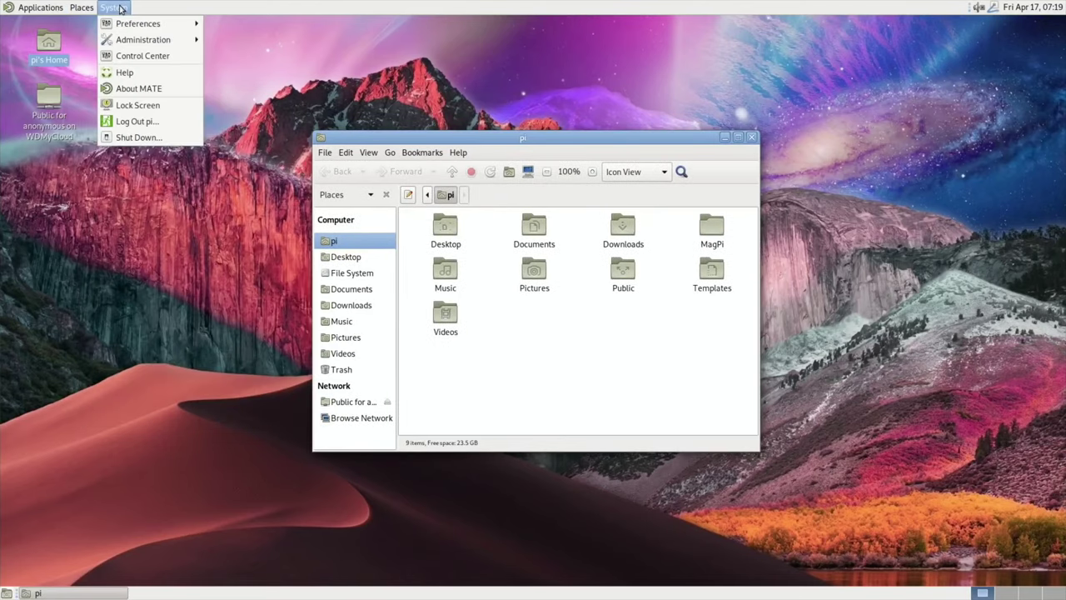
mouse_move(154, 27)
mouse_move(240, 25)
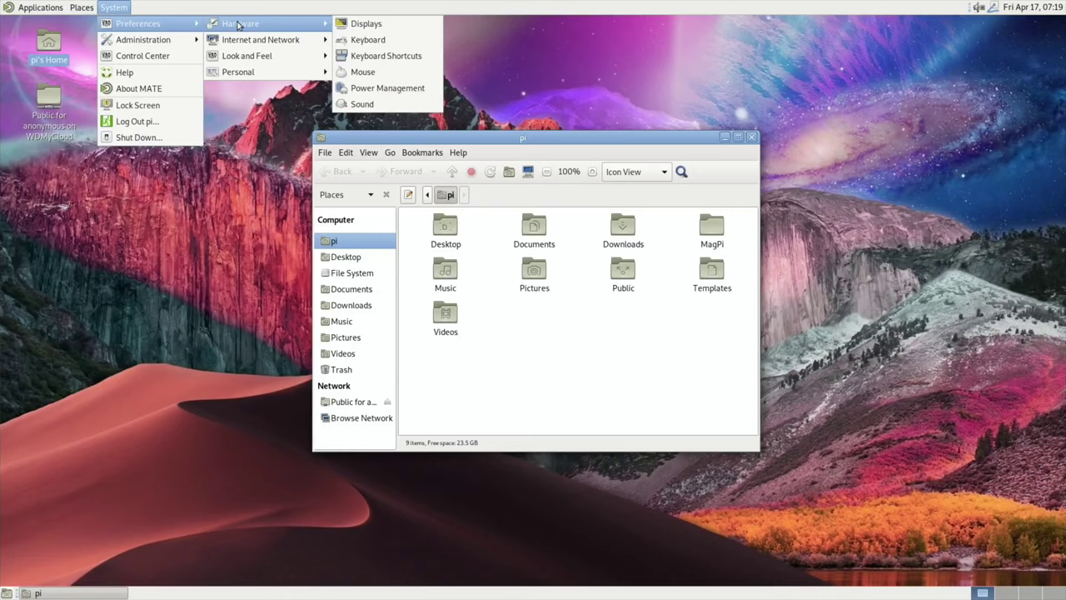
click(360, 26)
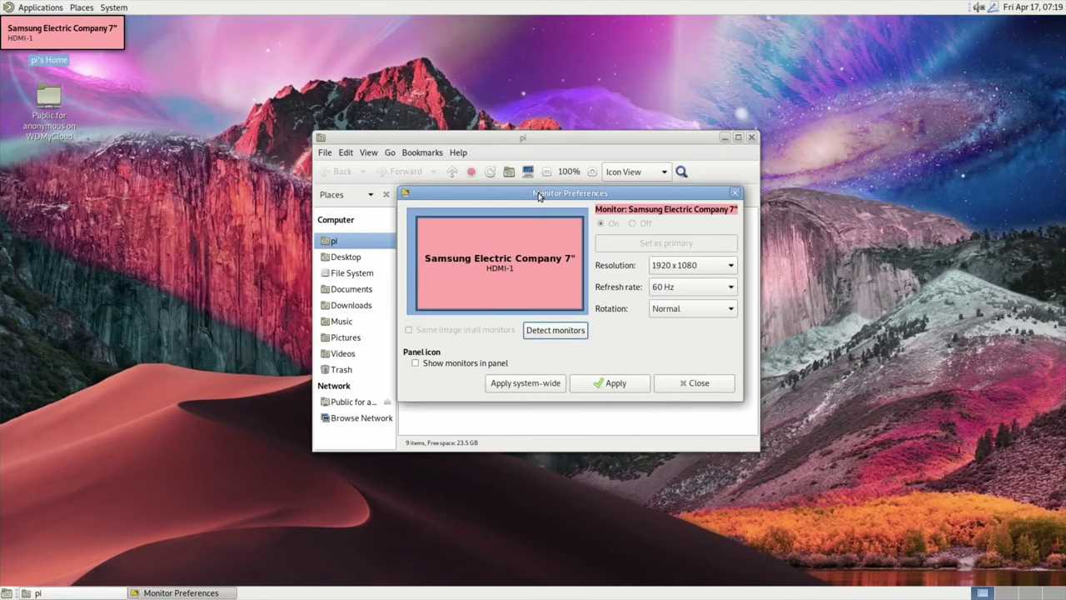
click(113, 8)
mouse_move(173, 41)
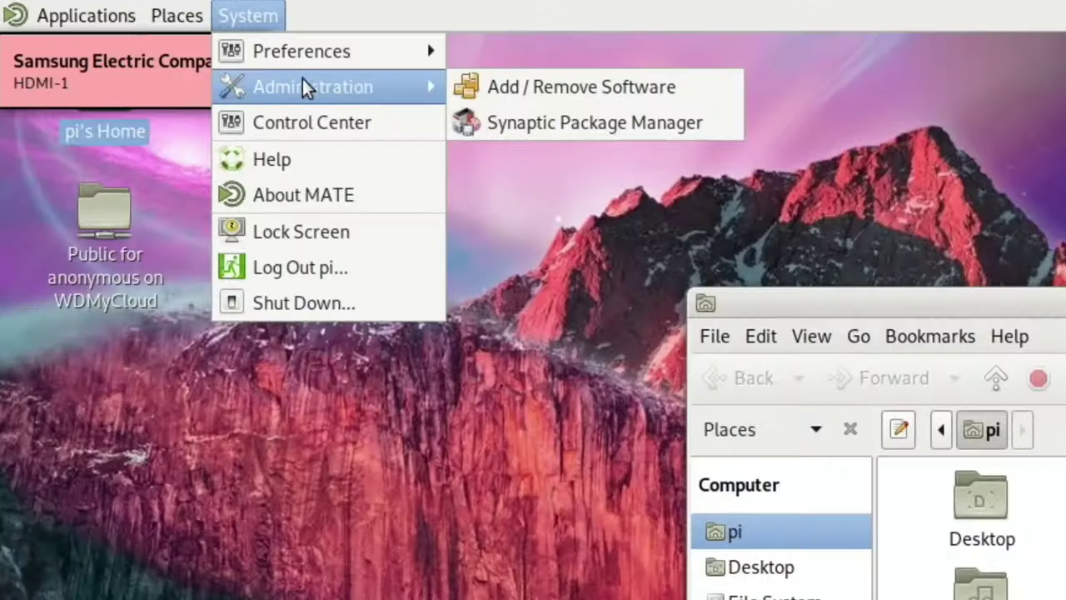
click(571, 90)
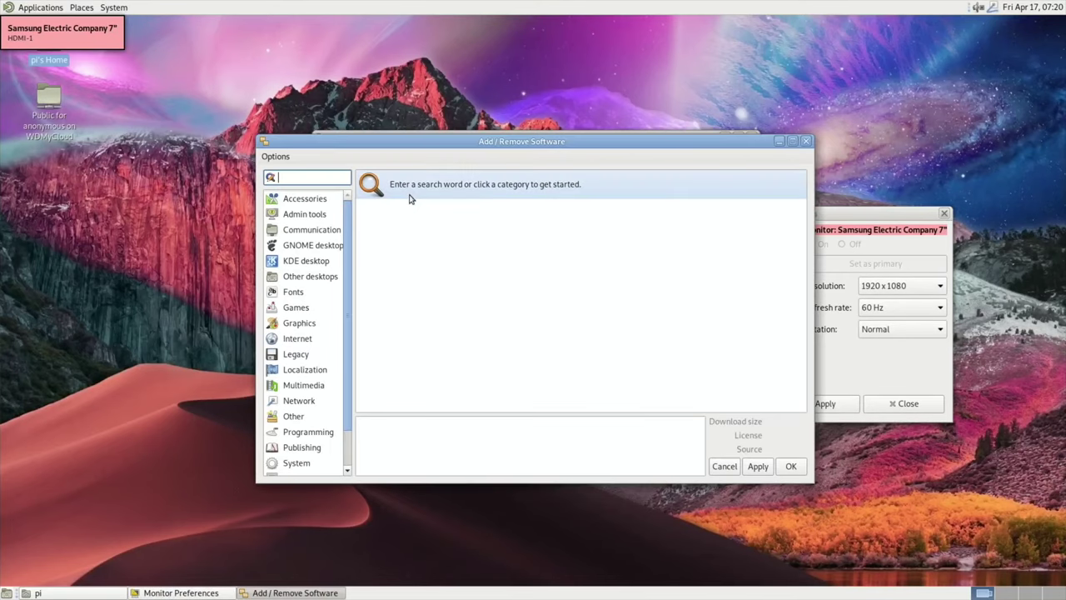
click(111, 8)
mouse_move(125, 40)
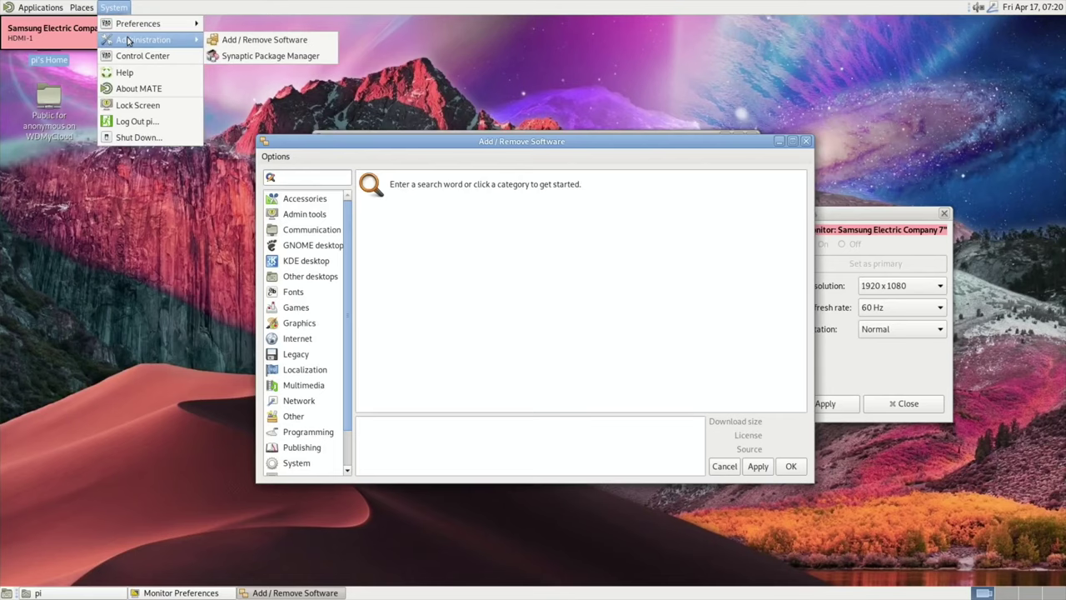
click(224, 55)
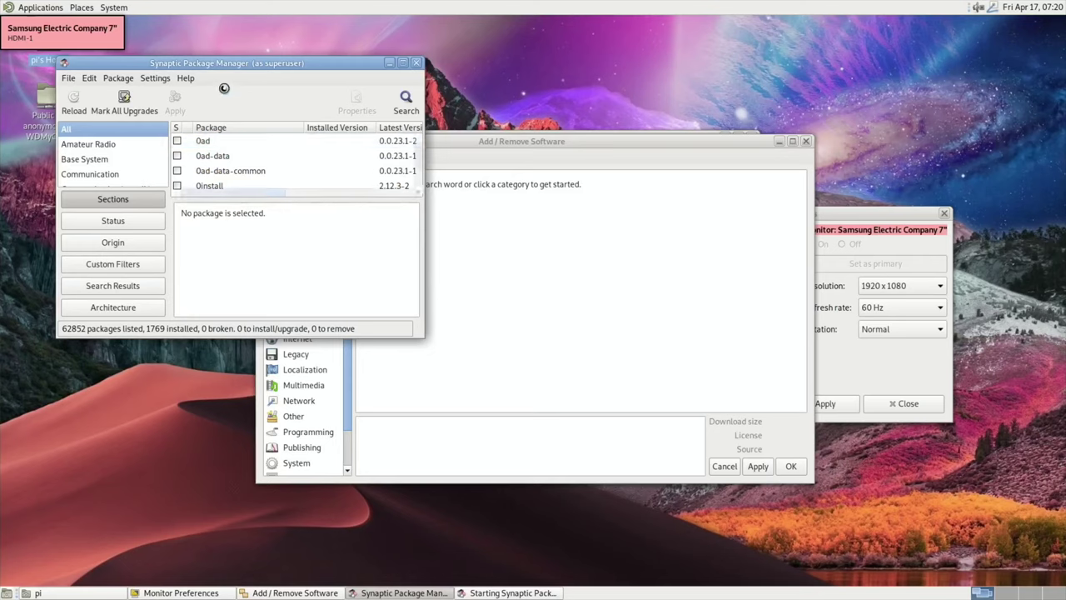
drag(221, 60, 354, 151)
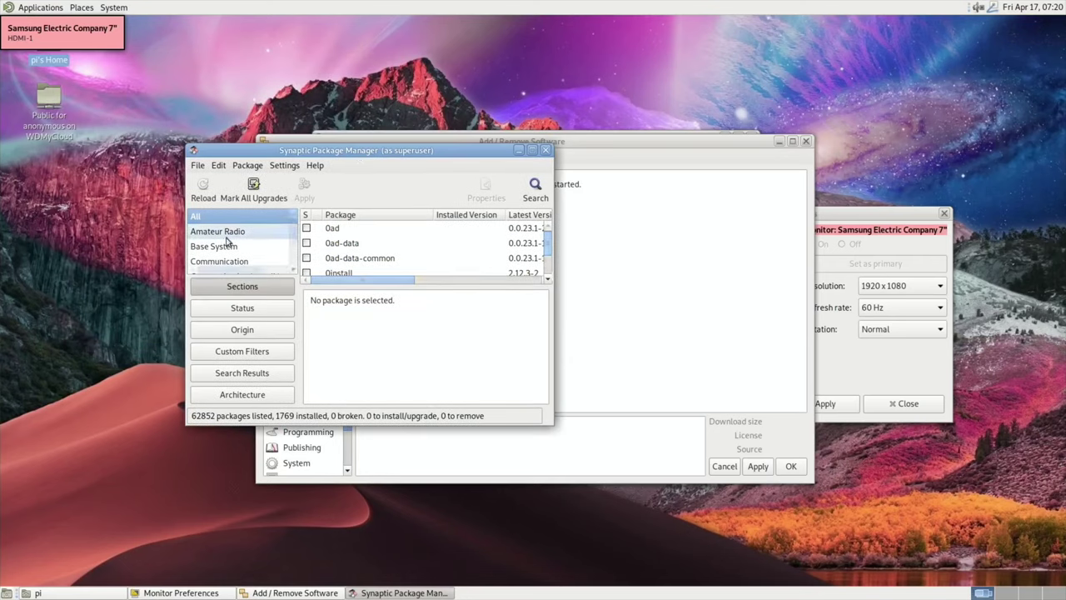
click(545, 150)
click(807, 141)
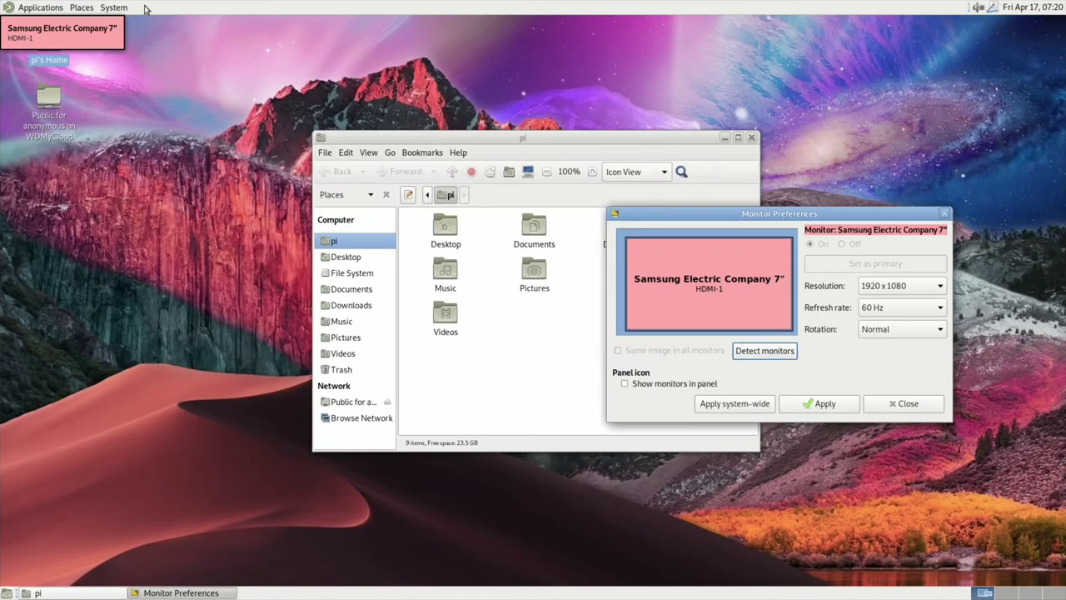
click(114, 7)
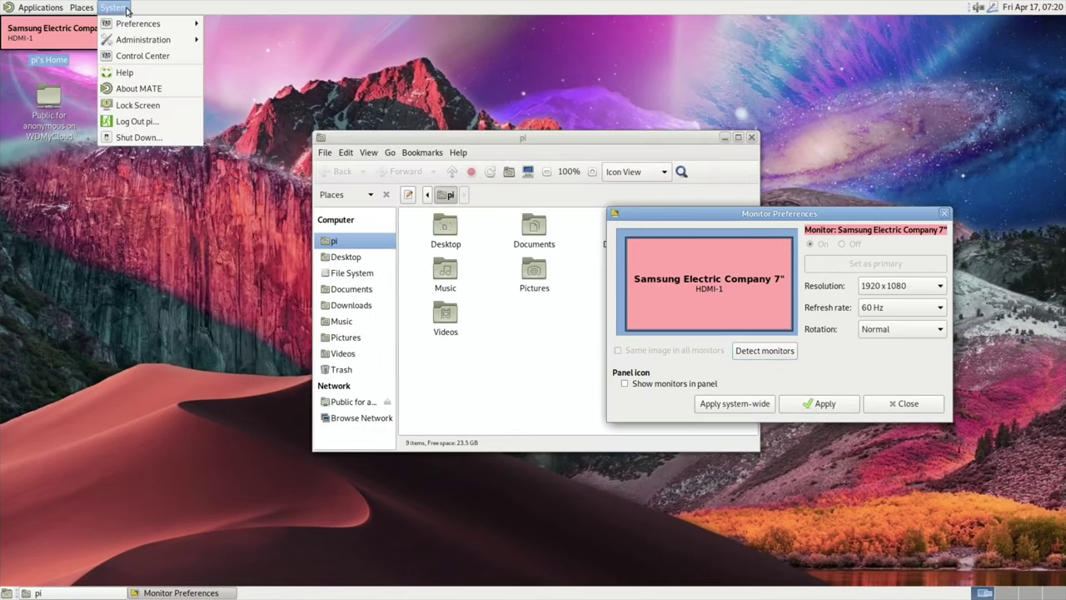
click(144, 56)
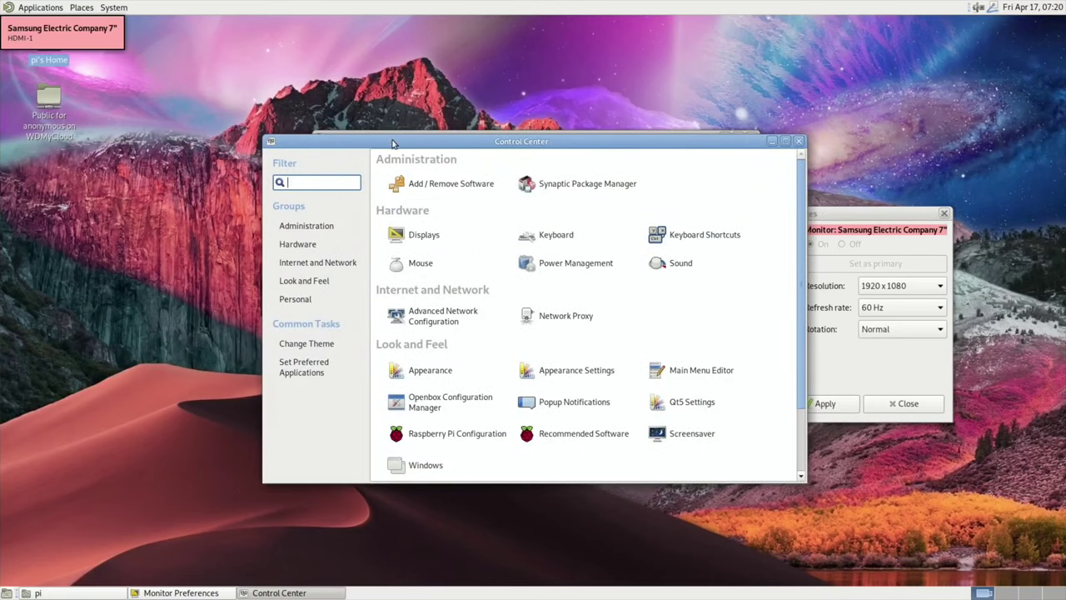
drag(392, 142, 396, 109)
click(301, 211)
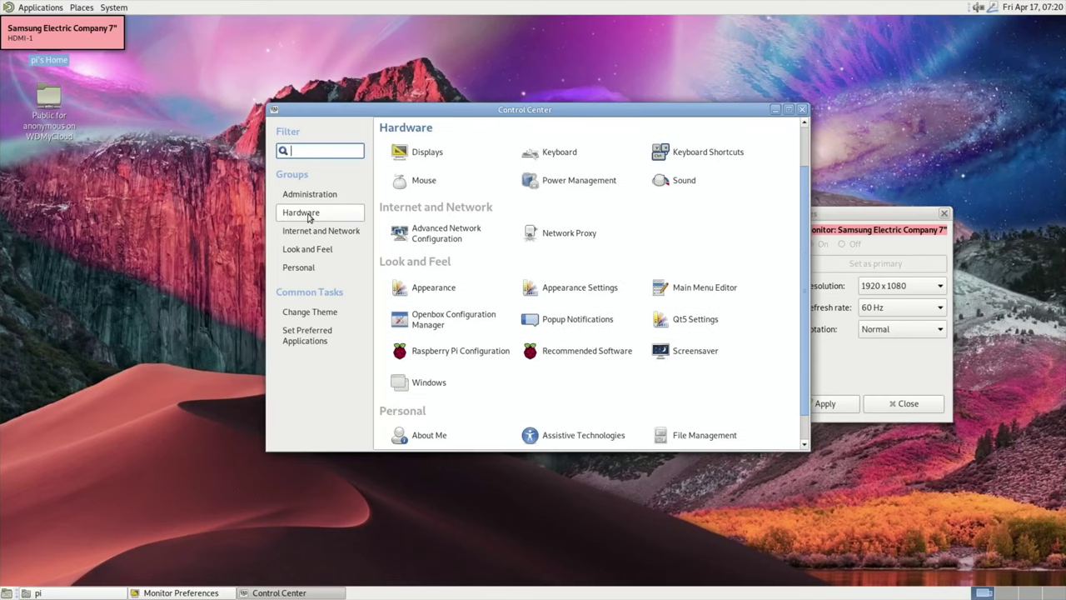
click(309, 231)
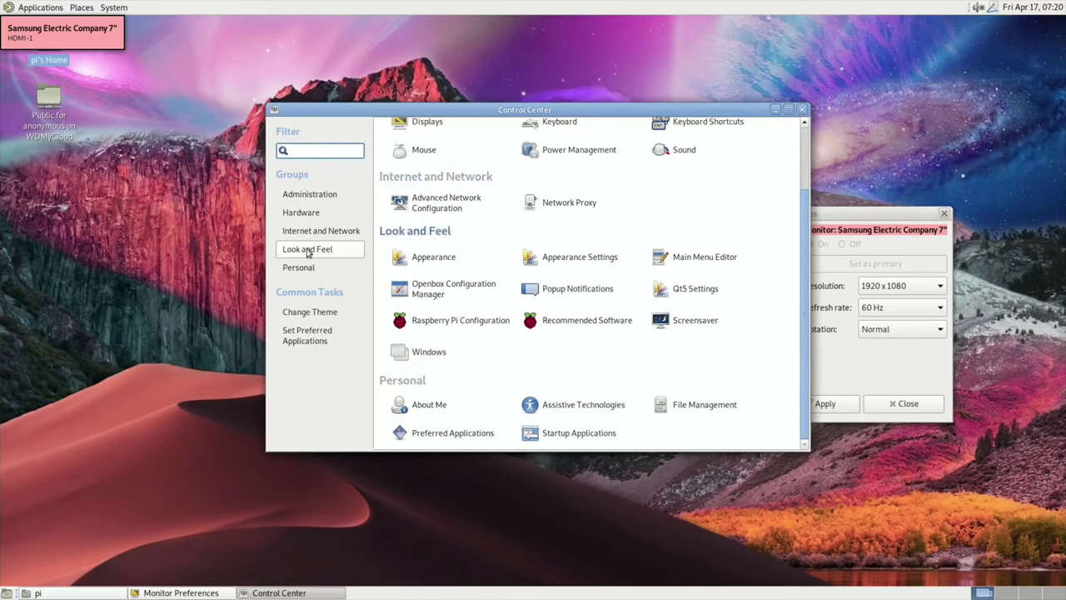
click(307, 270)
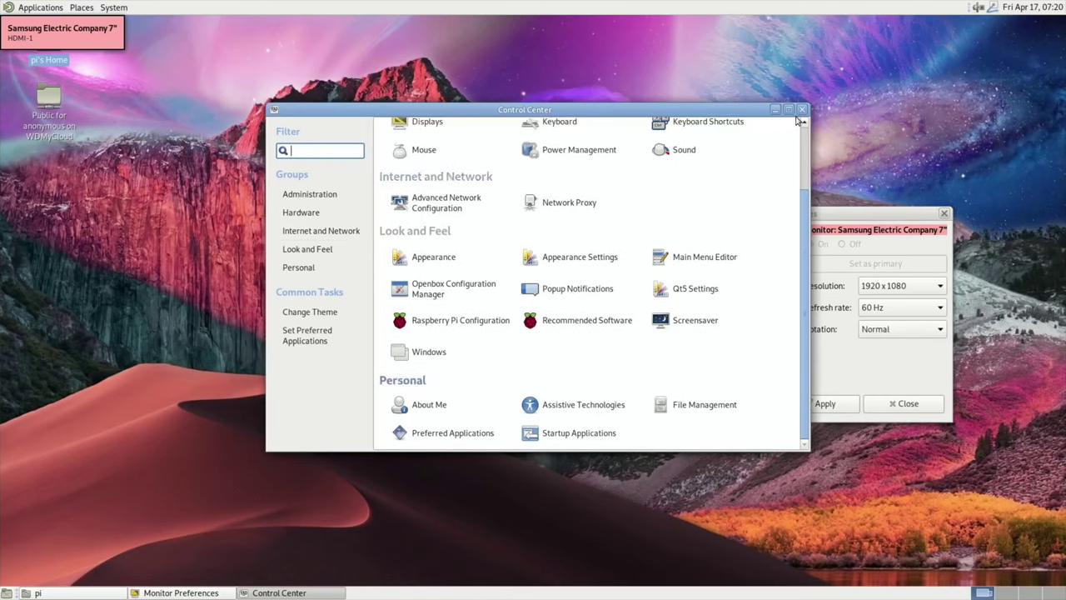
click(802, 109)
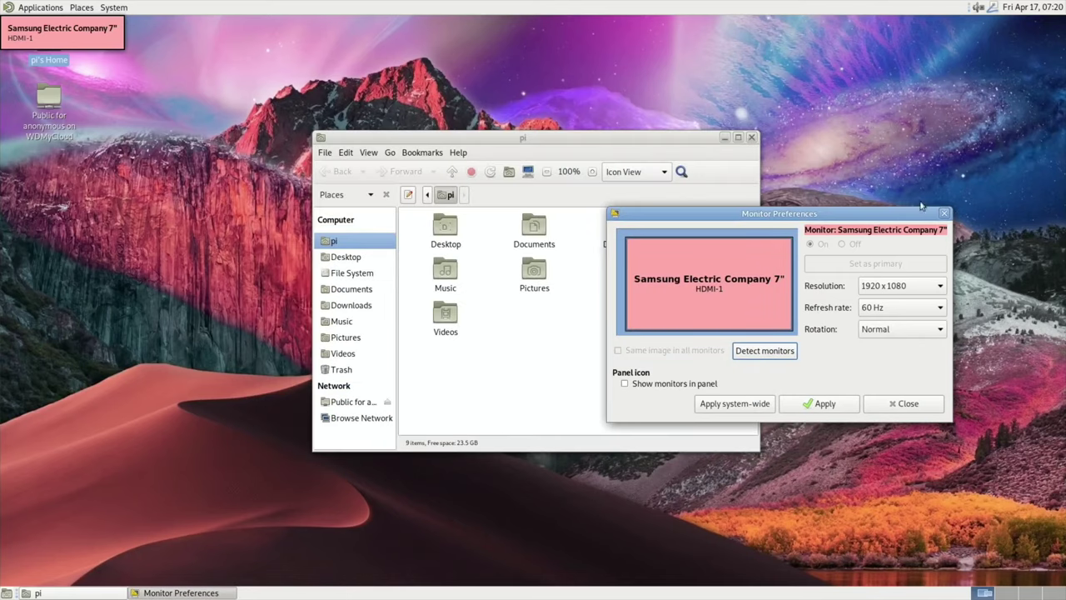
Check the volume applet menu twice without changing anything, then close Monitor Preferences.
click(981, 8)
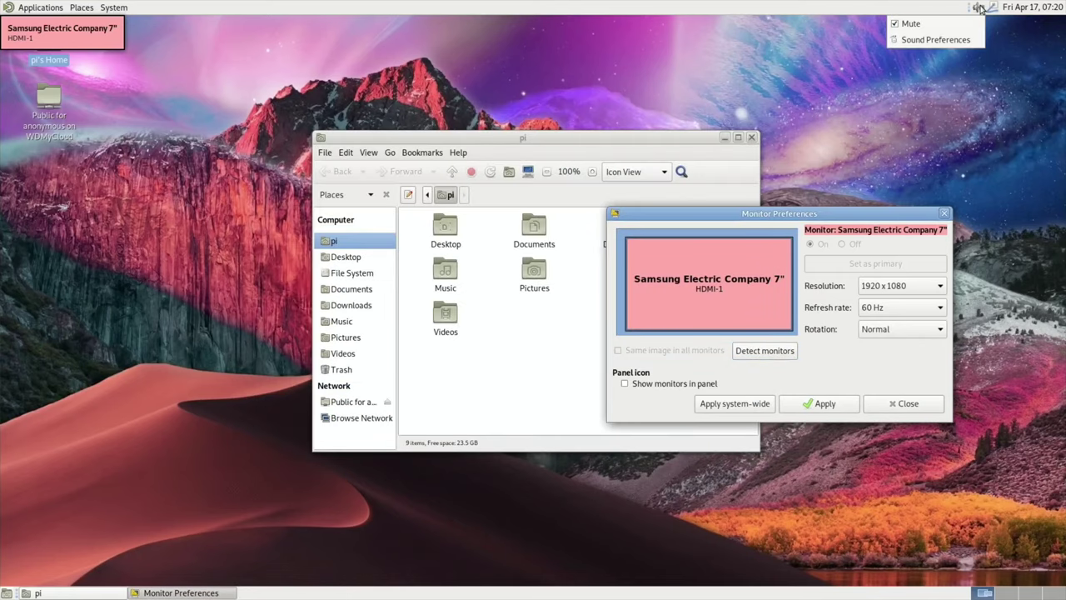
click(897, 26)
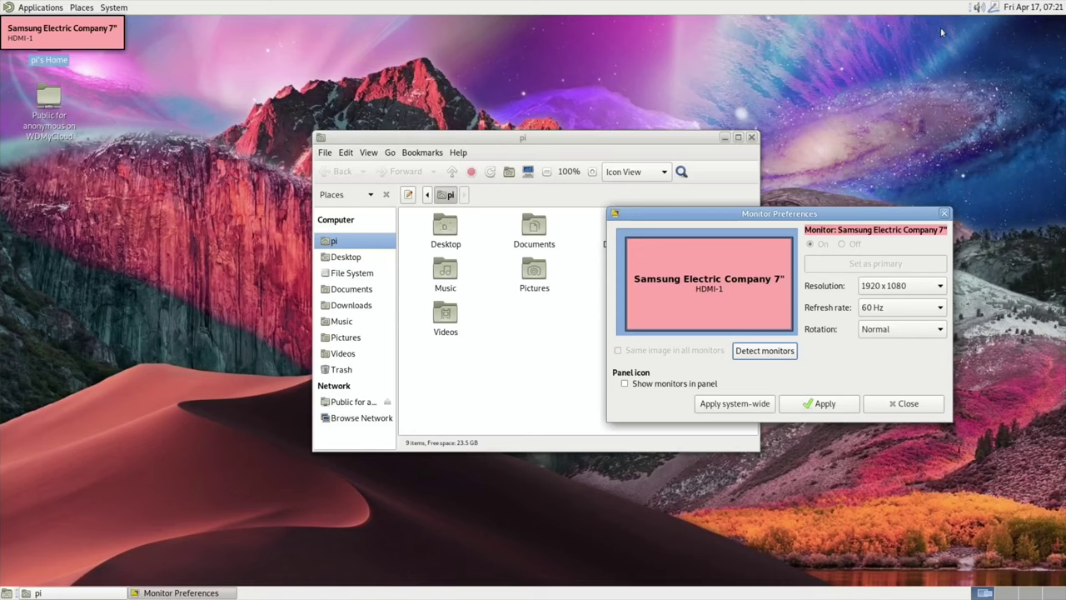
click(978, 8)
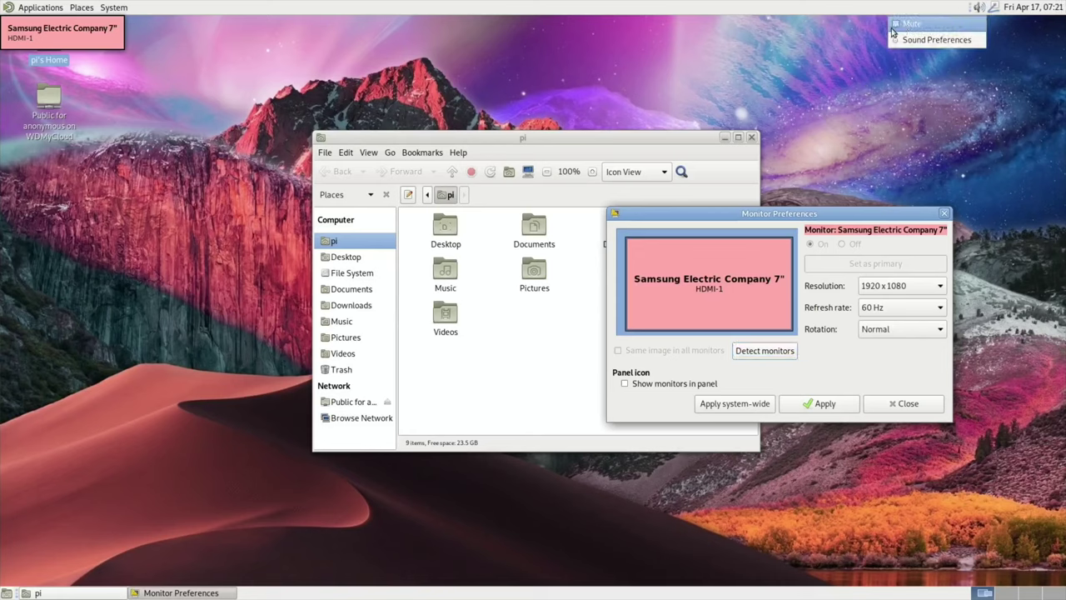
click(896, 28)
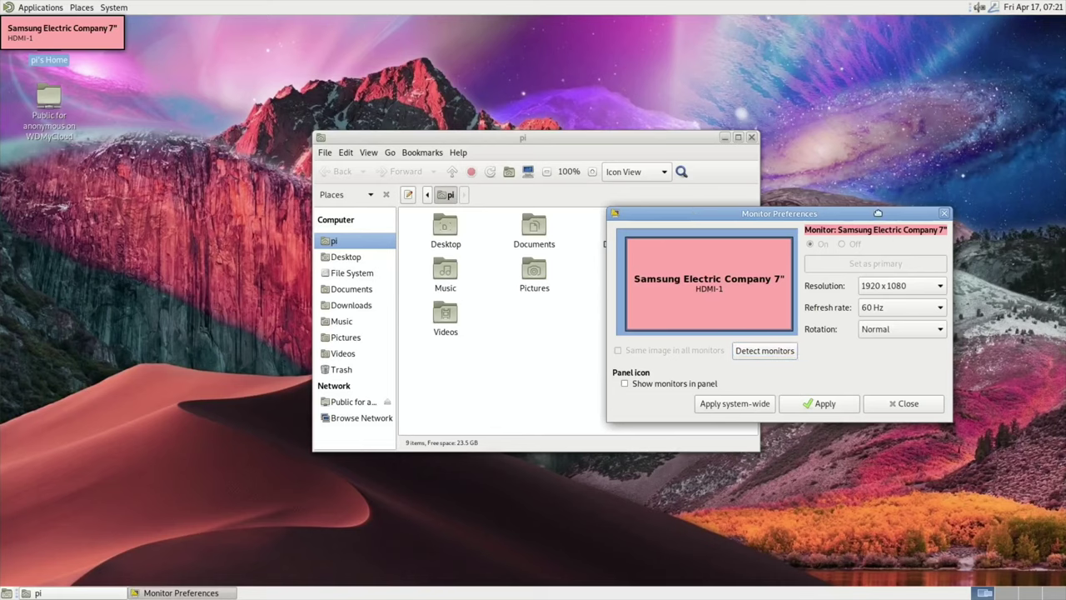
drag(880, 216, 667, 271)
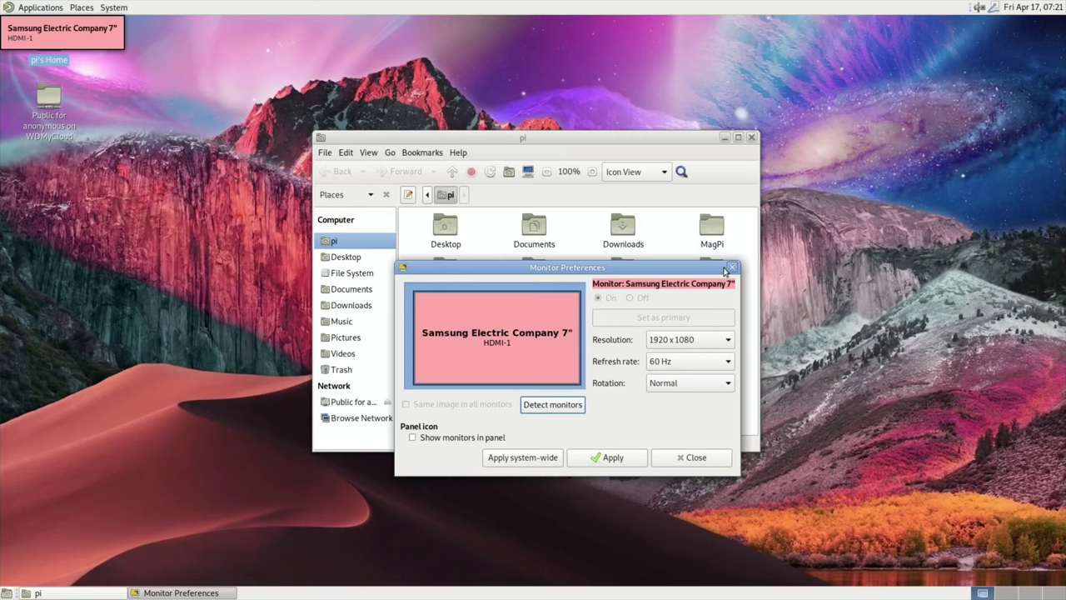
click(730, 269)
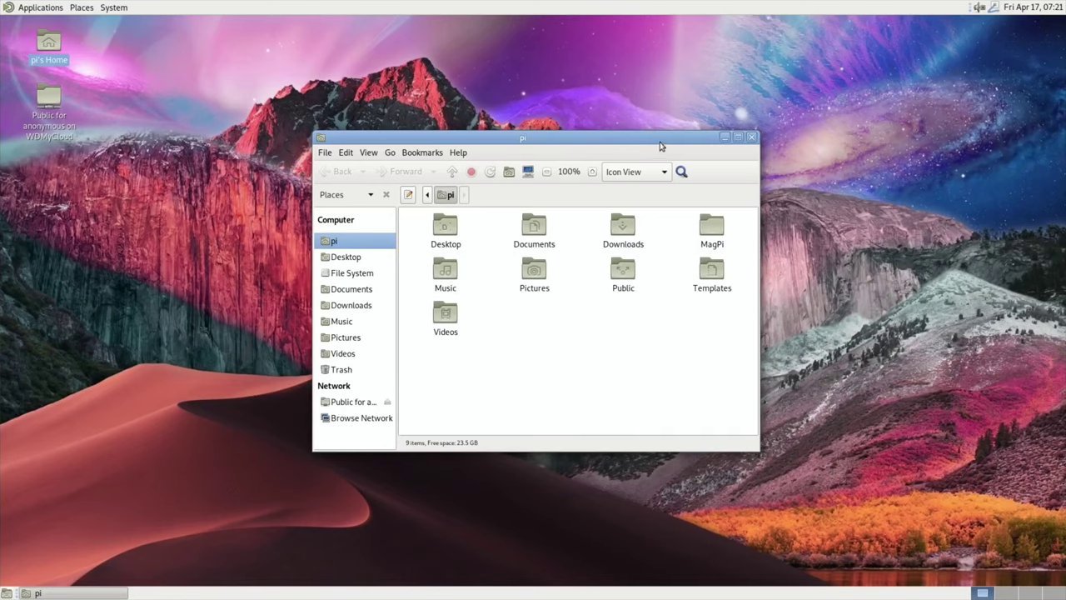
Close the pi home folder window after glancing at the menus, leaving the bare desktop.
drag(658, 146, 554, 140)
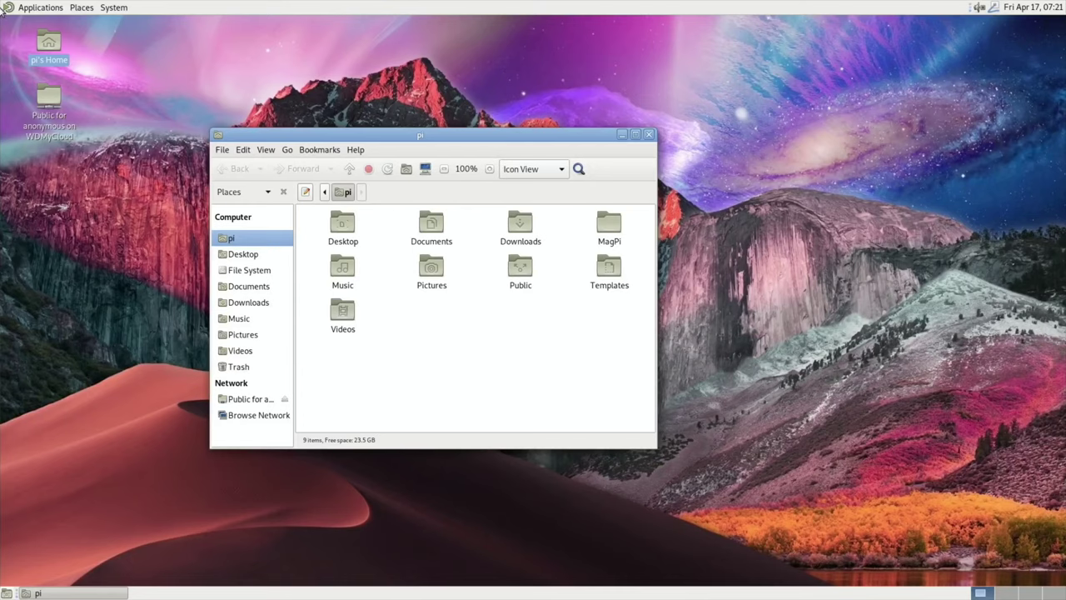
click(31, 7)
click(112, 7)
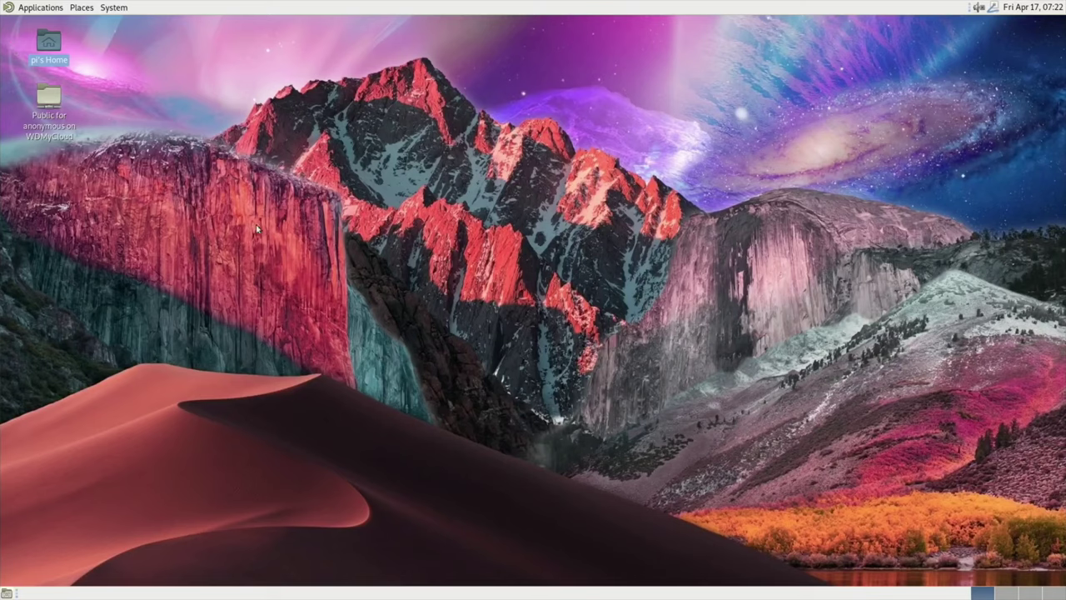
click(303, 369)
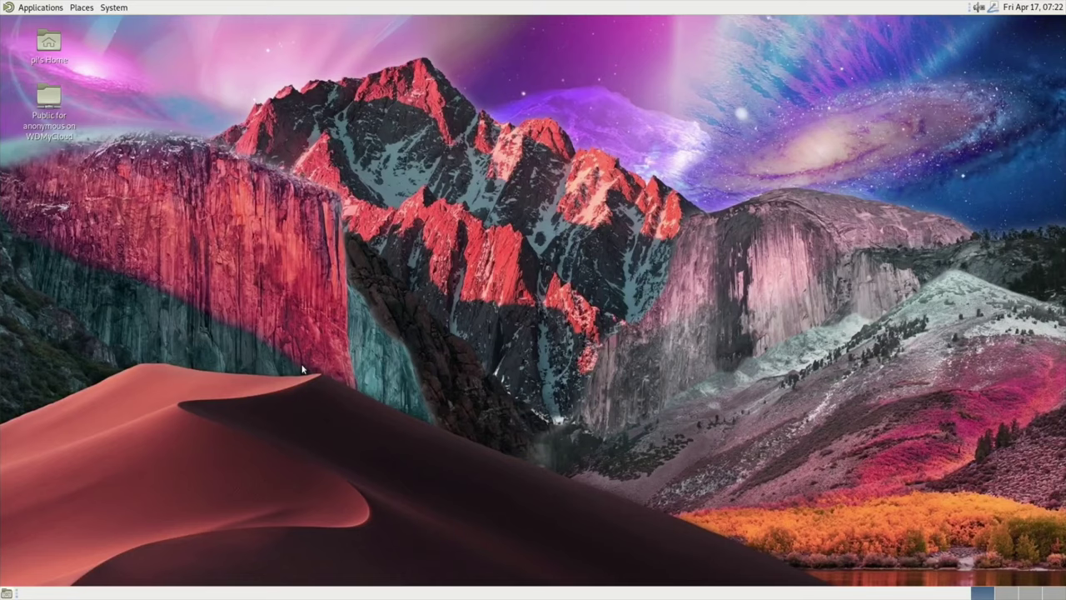
Set x-session-manager back to startlxde-pi (choice 0) with update-alternatives, then reboot.
key(ctrl+alt+t)
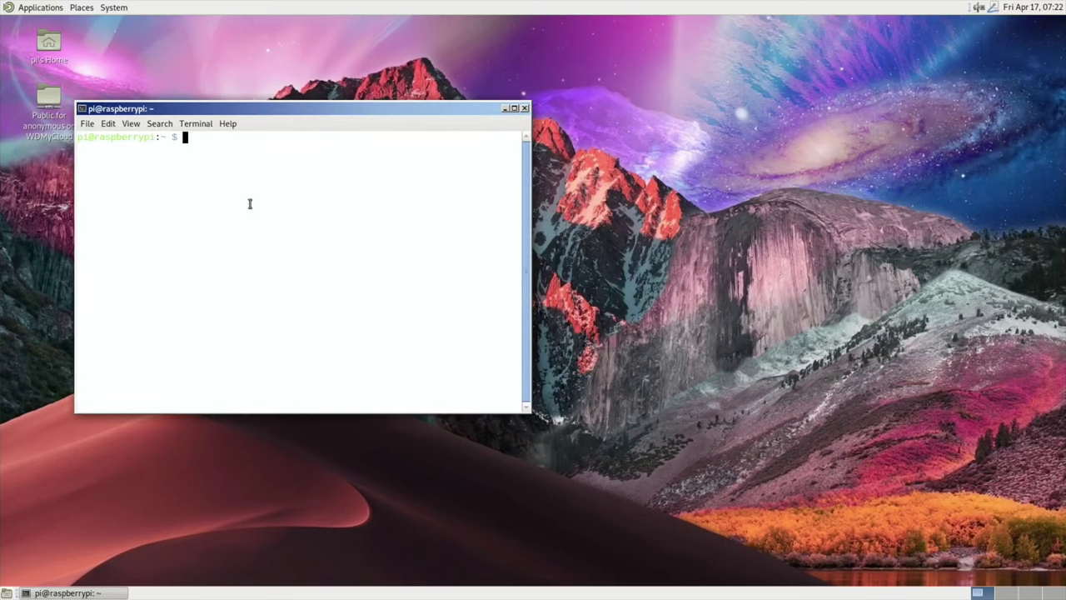
key(Up)
key(Up)
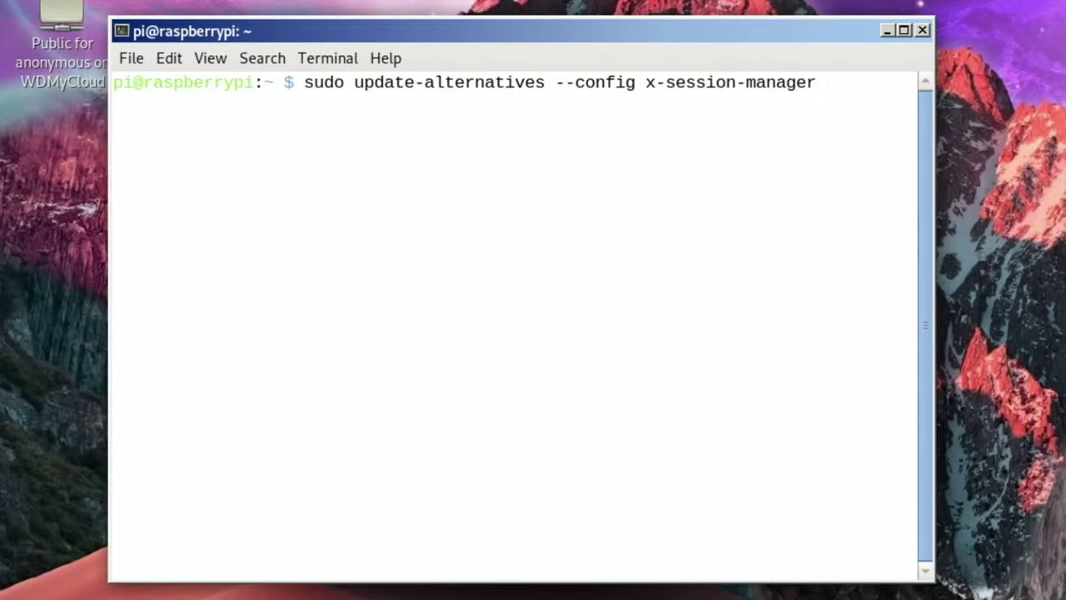
key(Return)
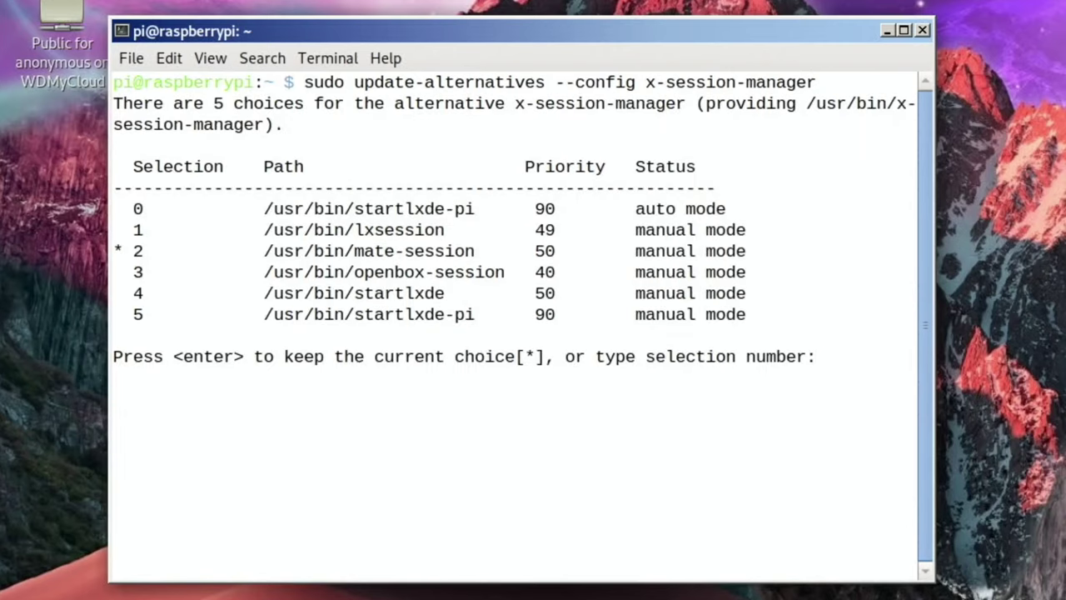
text(0)
key(Return)
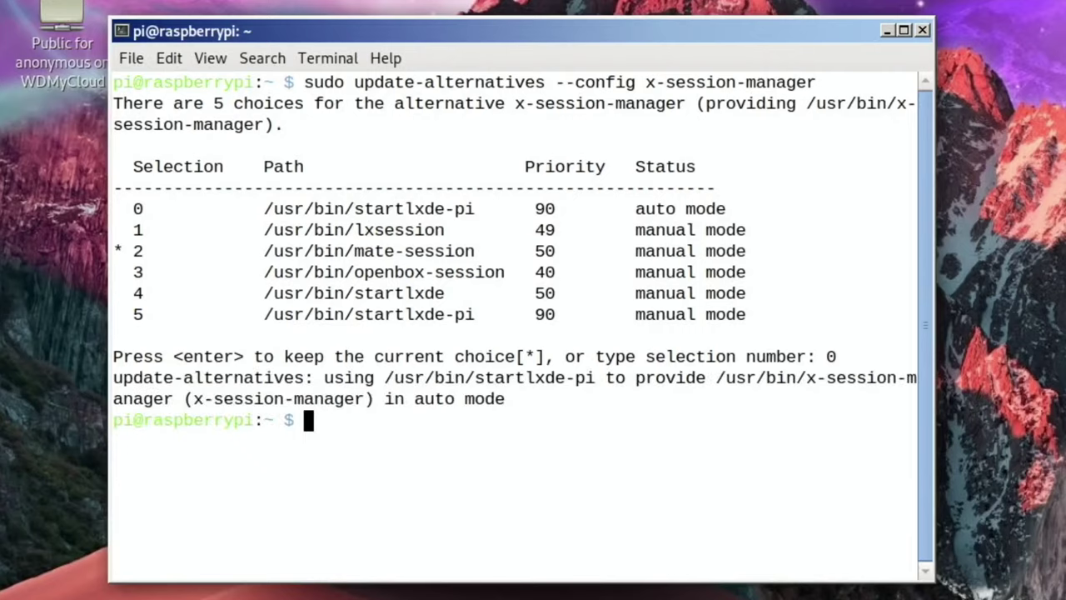
key(Up)
key(Up)
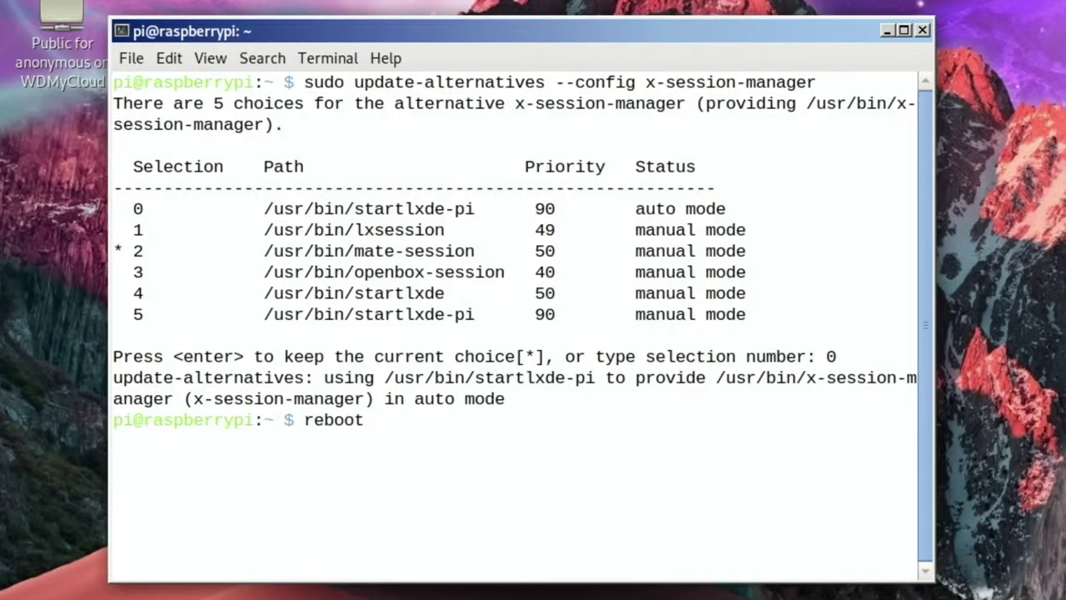
key(Return)
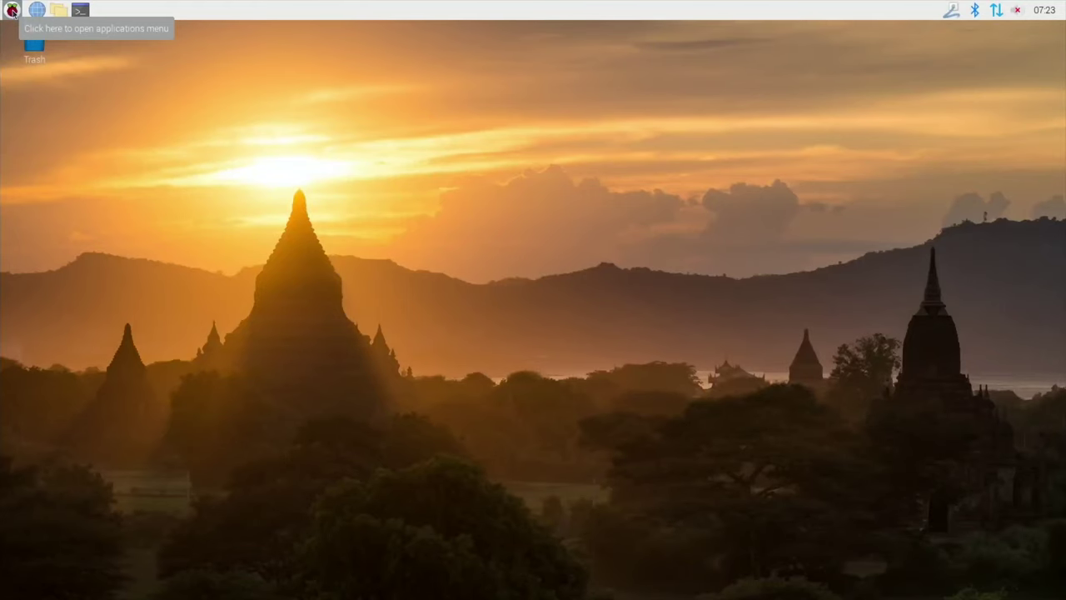
Launch Chromium from the Raspberry Pi applications menu to play the long jump video.
click(11, 12)
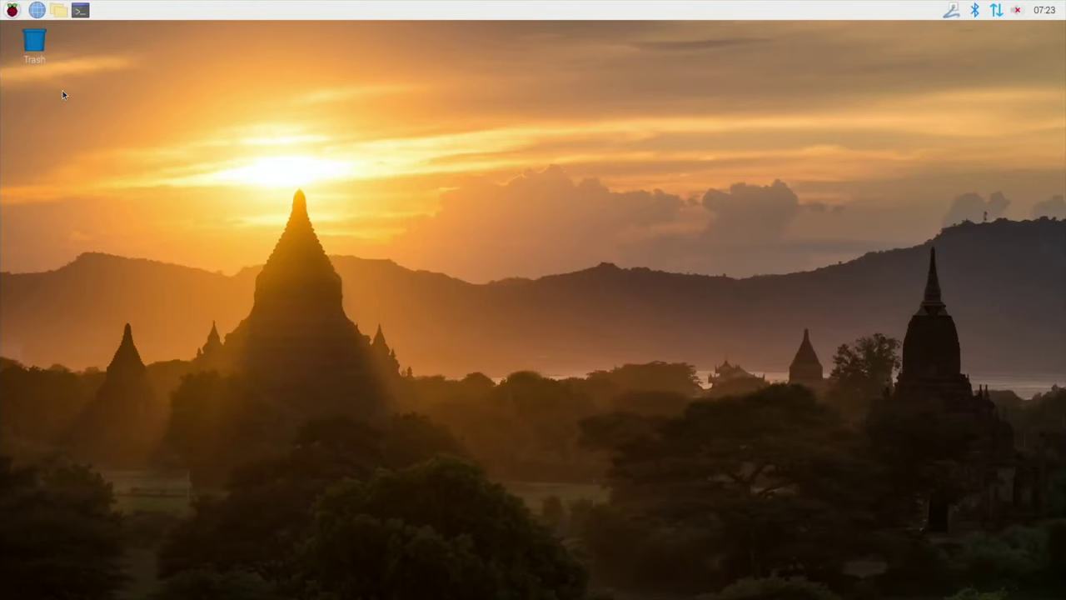
mouse_move(50, 100)
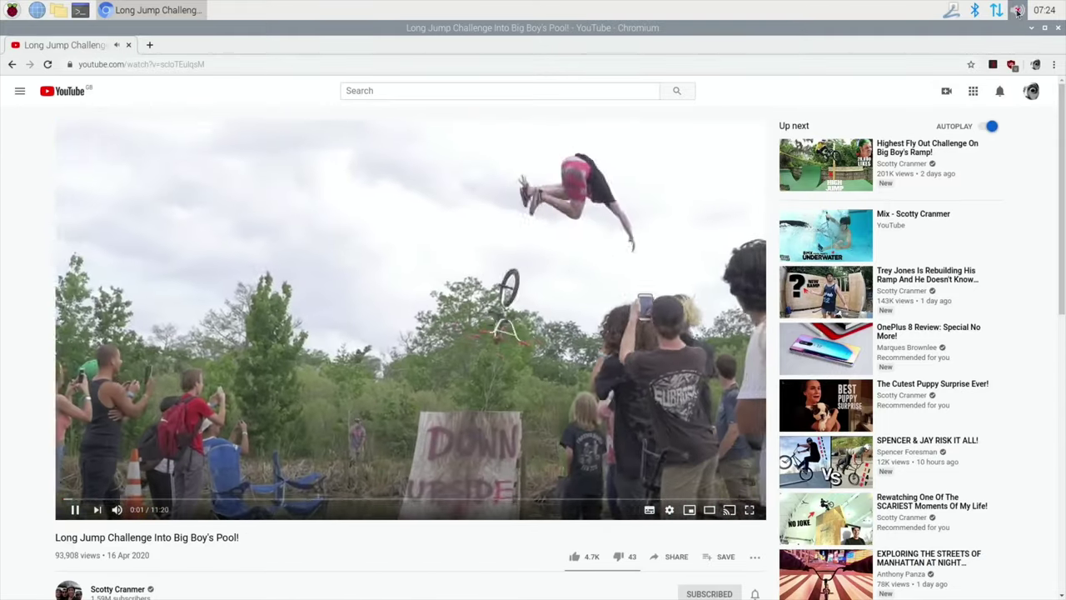
Unmute the system sound from the tray volume control.
click(1017, 10)
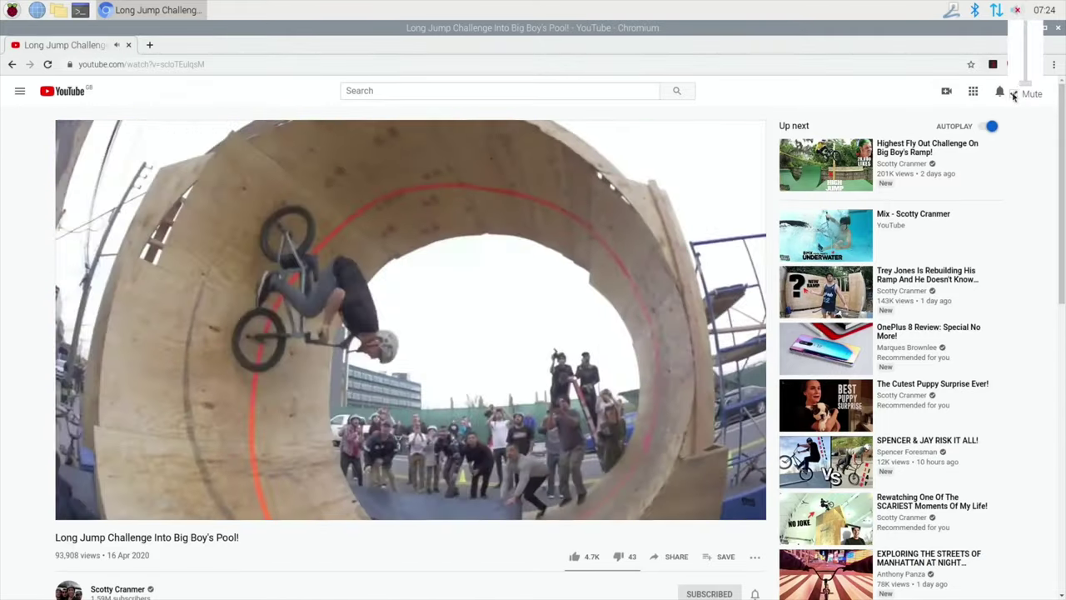
click(1014, 94)
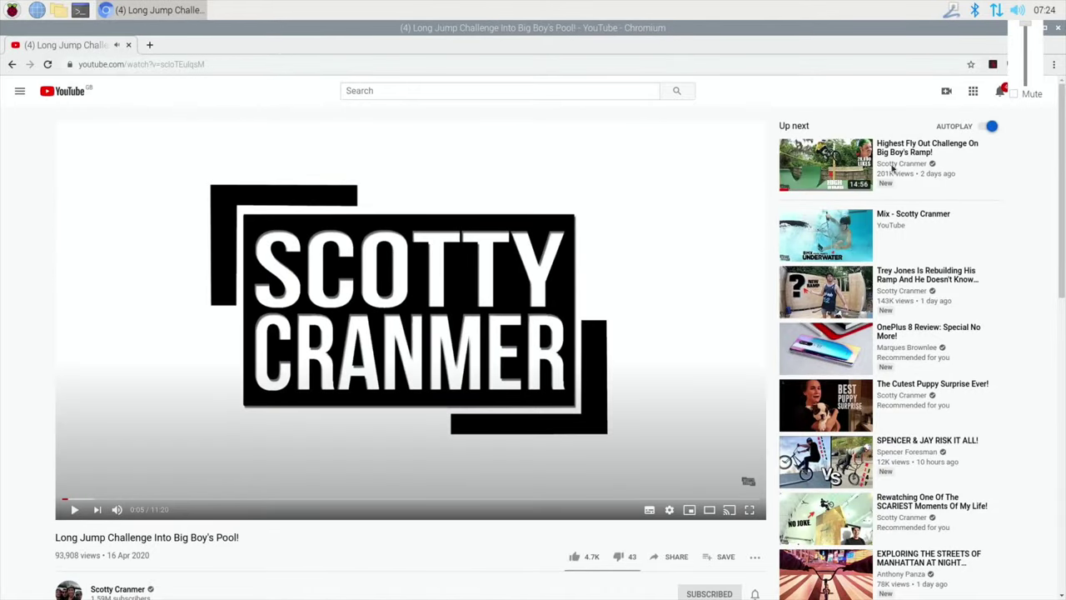
mouse_move(806, 171)
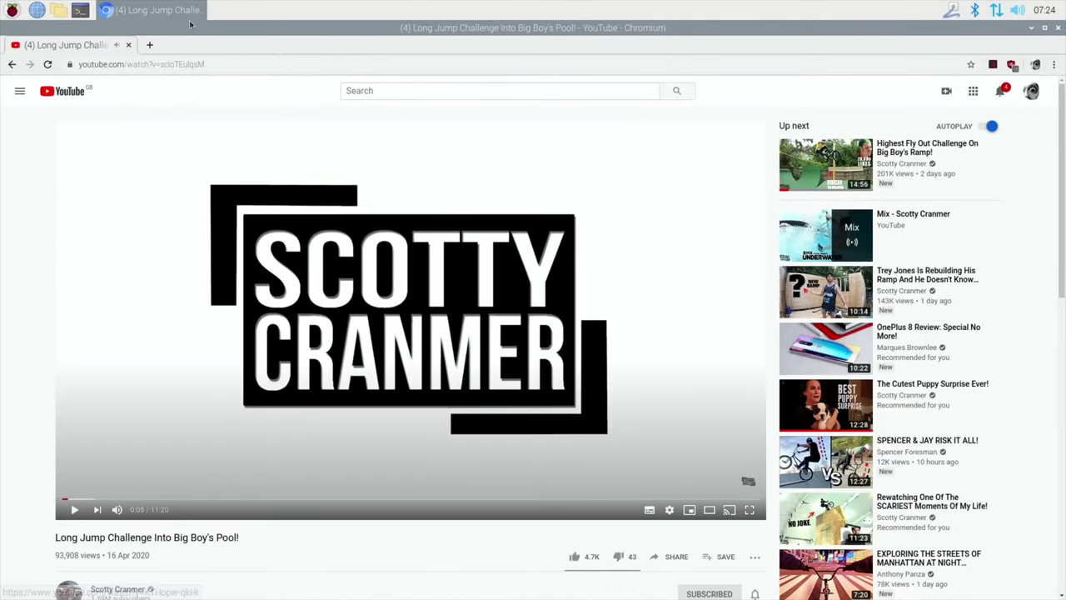
Browse the applications menu's Office submenu without launching anything, then scroll the page.
click(14, 11)
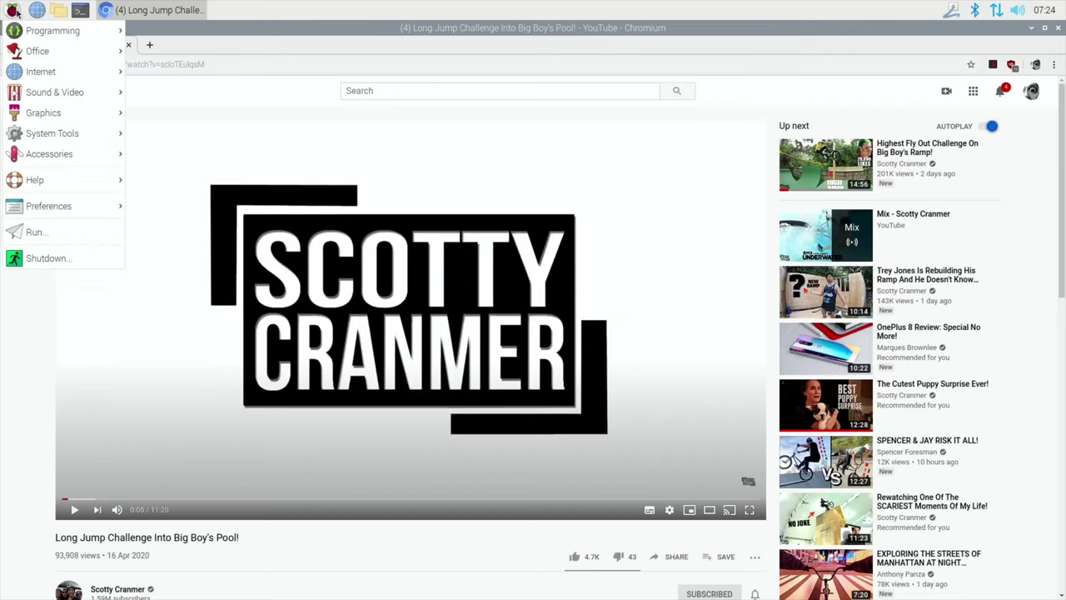
mouse_move(81, 52)
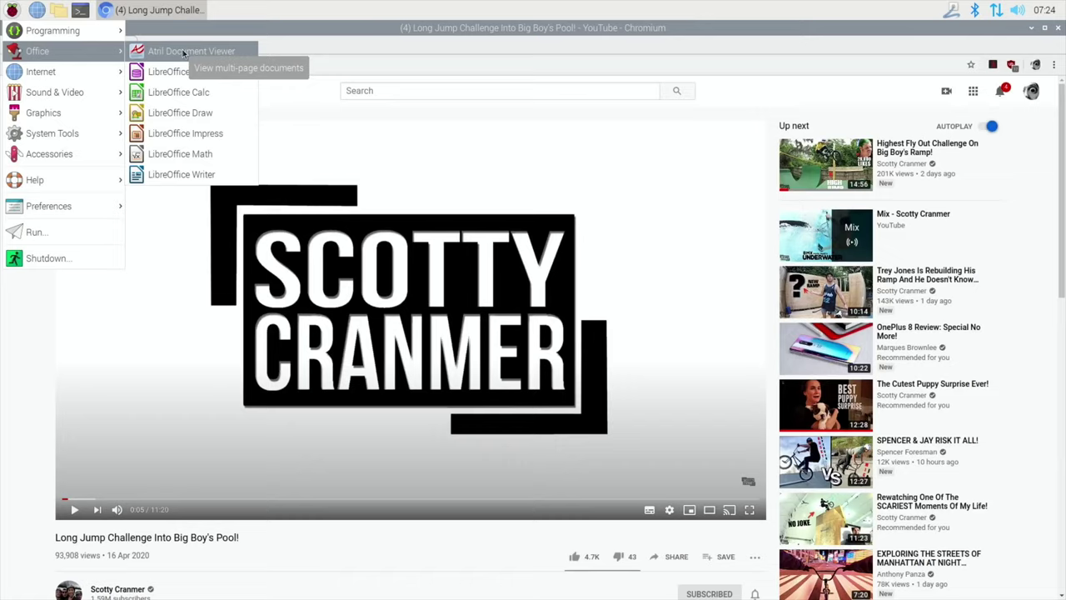
click(356, 17)
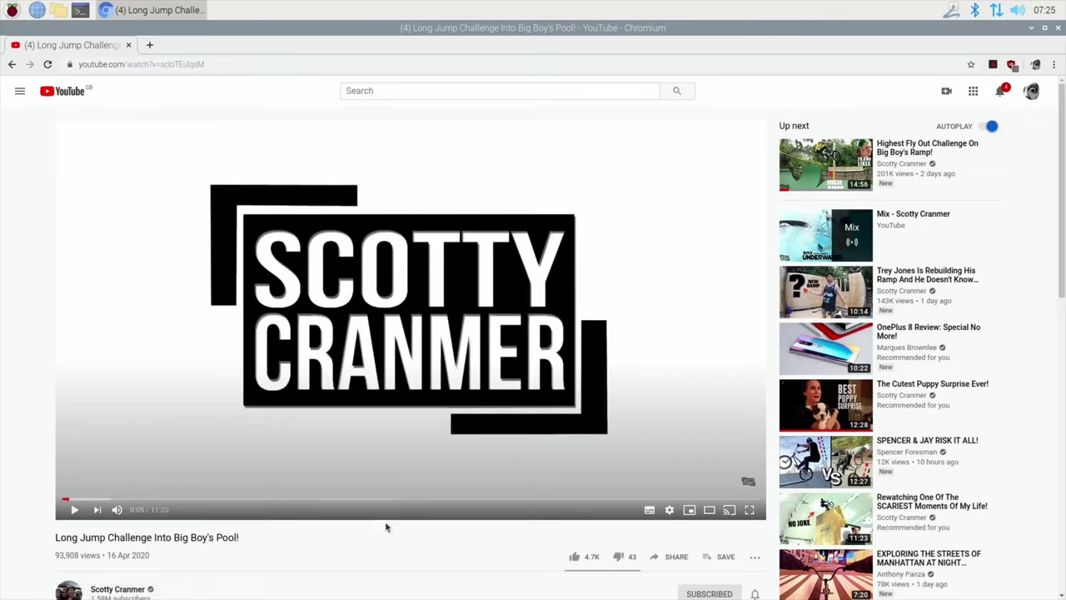
scroll(380, 536, down, 13)
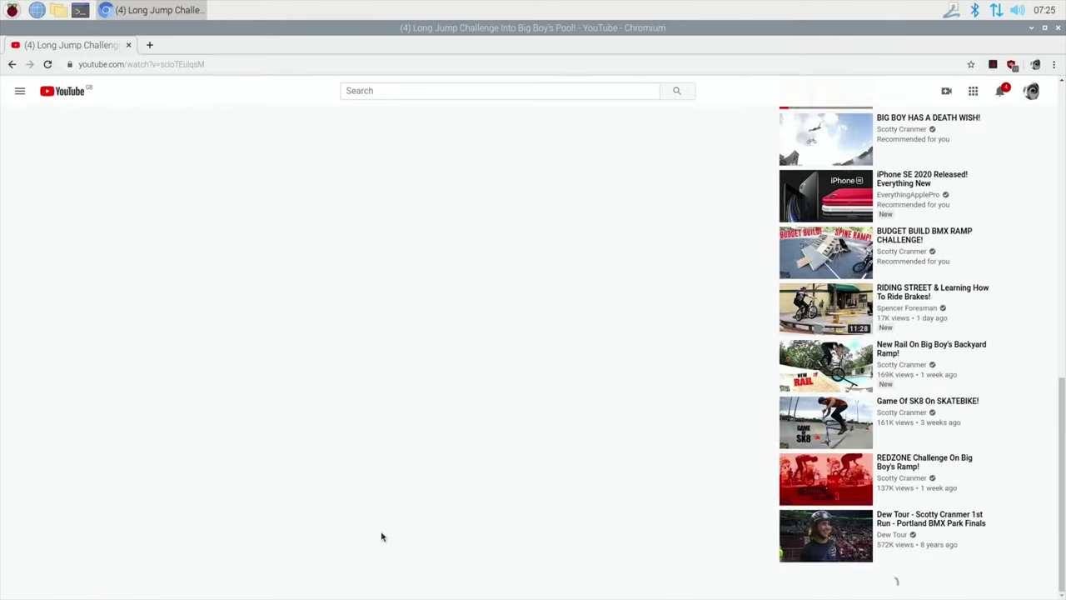
scroll(381, 536, up, 15)
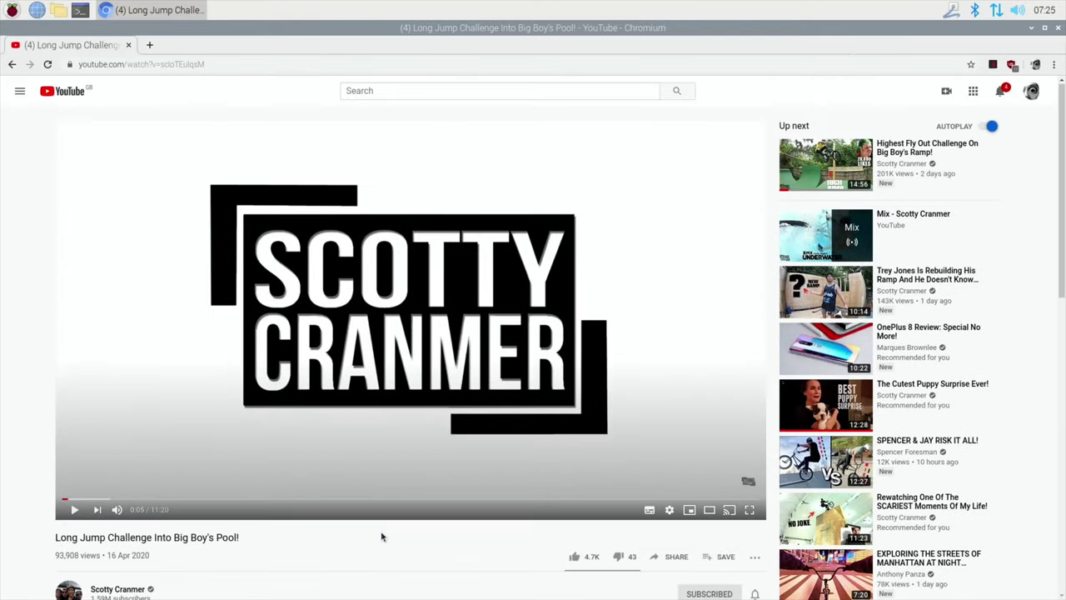
Mute the system sound again from the tray volume control.
click(12, 11)
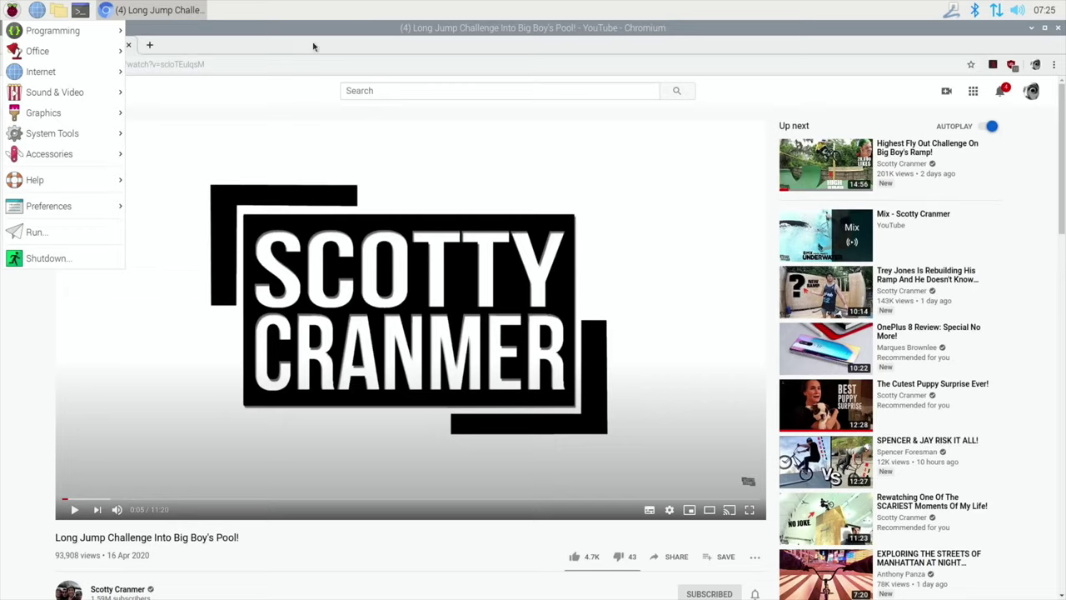
click(1017, 10)
click(1015, 93)
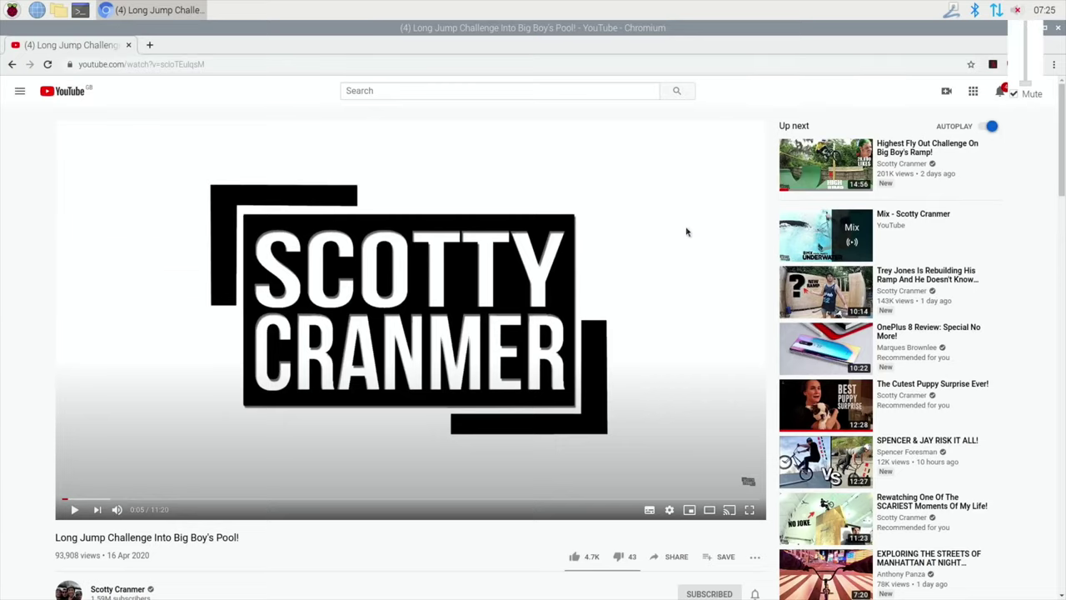